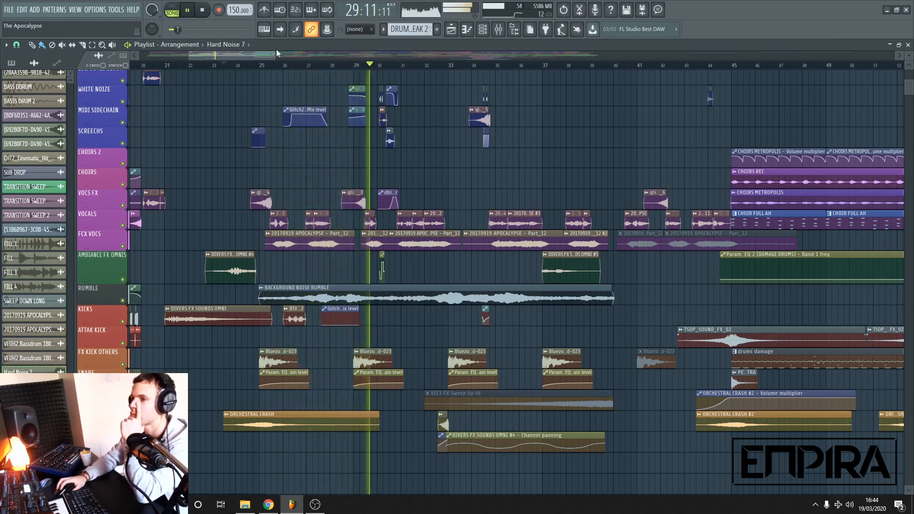
Follow the song's playback in the playlist and look ahead to the choir and lead sections after bar 45.
{"action": "scroll", "coordinate": [269, 56], "scroll_direction": "down", "scroll_amount": 4}
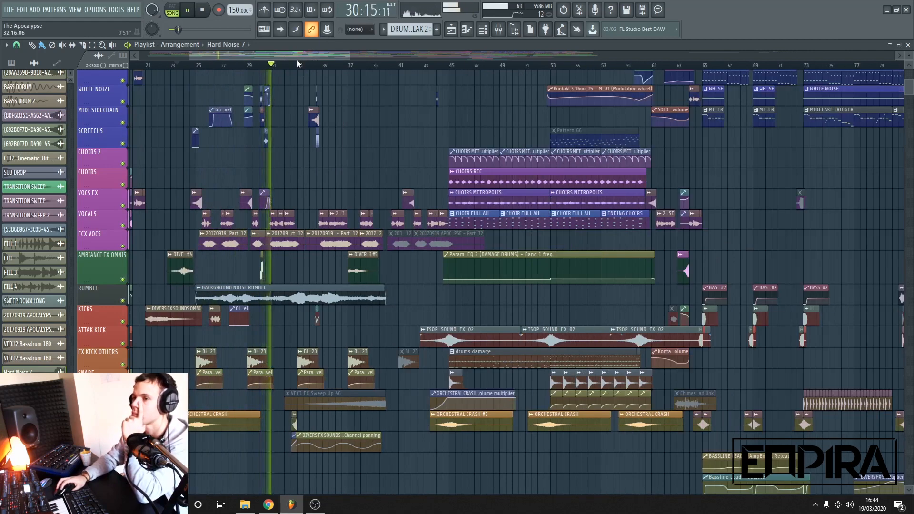
{"action": "left_click_drag", "start_coordinate": [299, 55], "coordinate": [309, 55]}
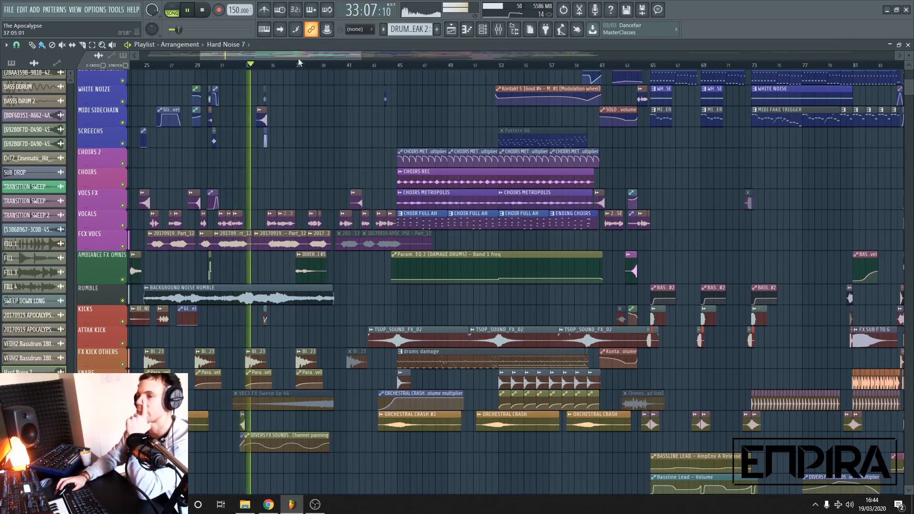
{"action": "left_click_drag", "start_coordinate": [298, 53], "coordinate": [308, 54]}
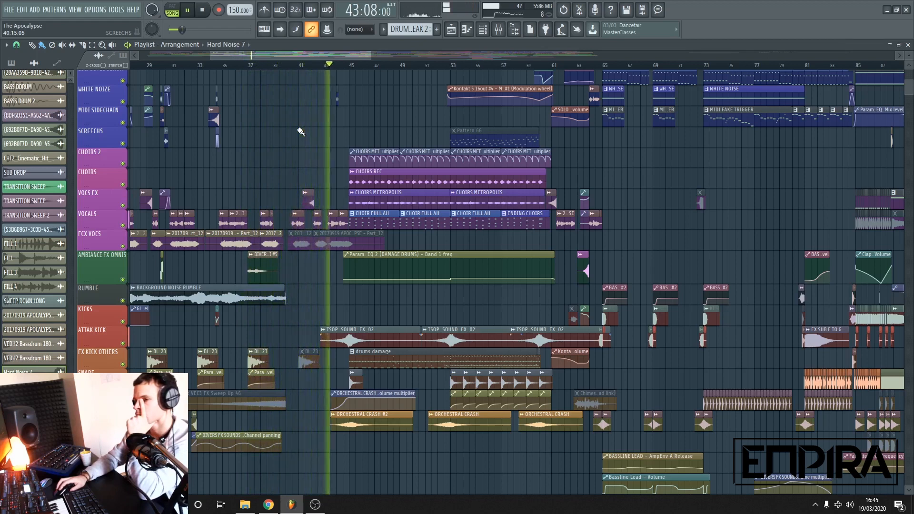
{"action": "left_click_drag", "start_coordinate": [337, 56], "coordinate": [362, 60]}
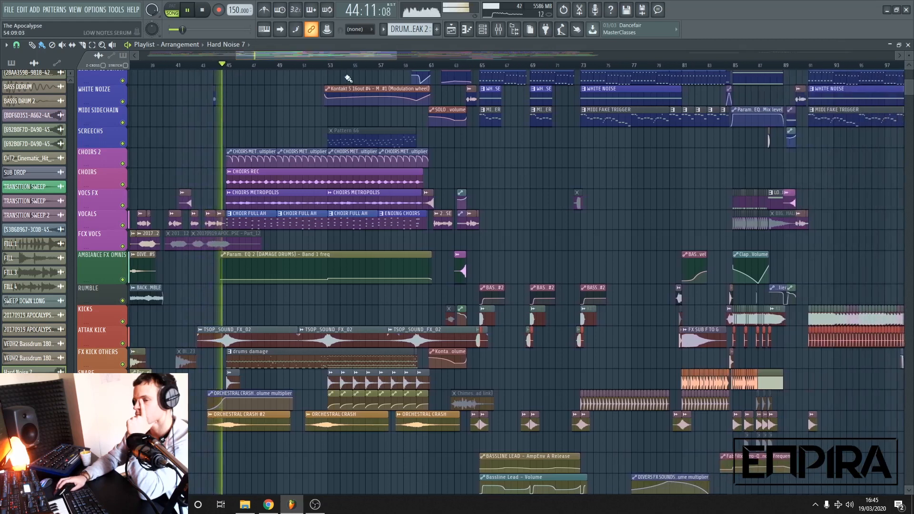
Examine the levels across the mixer tracks while the choir and orchestral section plays.
{"action": "key", "text": "F9"}
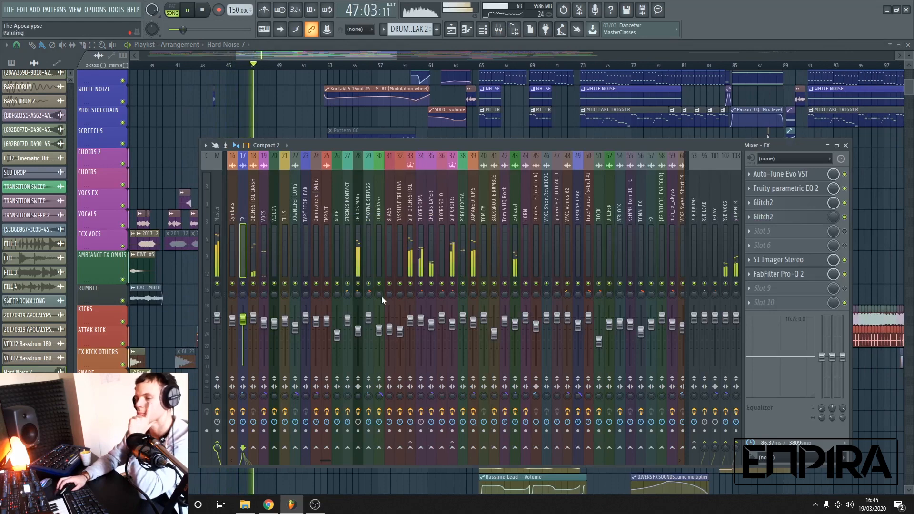
{"action": "left_click_drag", "start_coordinate": [327, 460], "coordinate": [242, 461]}
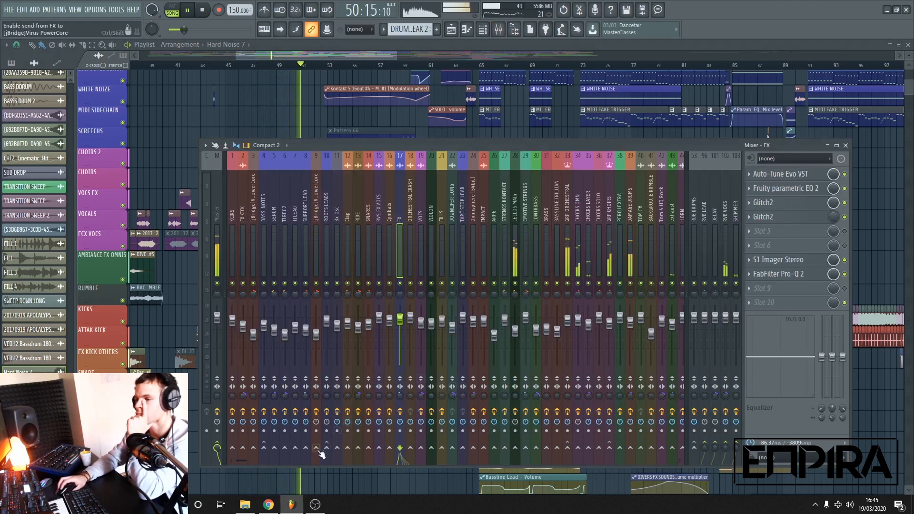
{"action": "left_click_drag", "start_coordinate": [304, 461], "coordinate": [318, 461]}
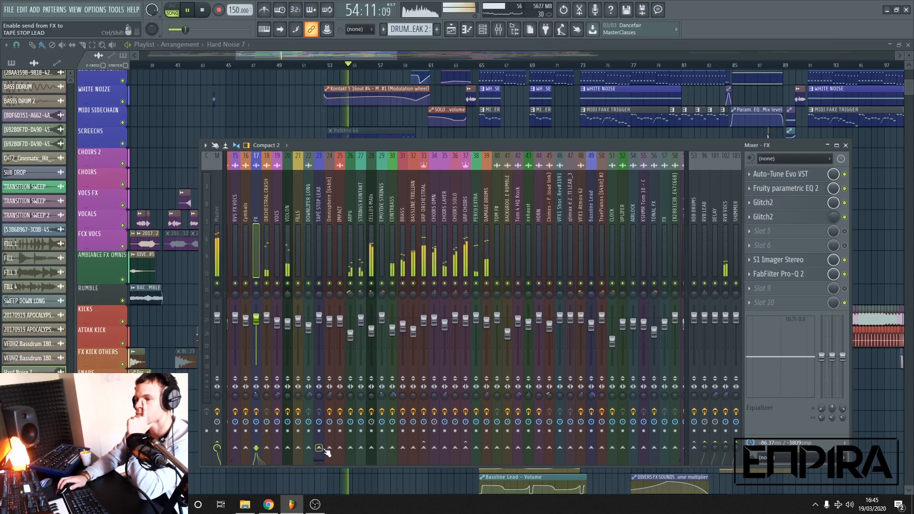
{"action": "key", "text": "F9"}
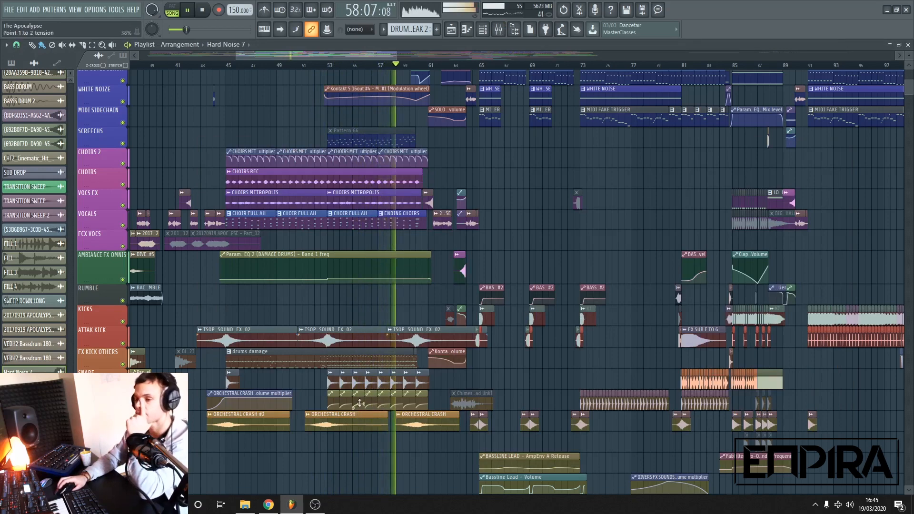
Examine the automation clips, the orchestral tracks and the lead arrangement from bar 53 onward.
{"action": "scroll", "coordinate": [359, 404], "scroll_direction": "down", "scroll_amount": 15}
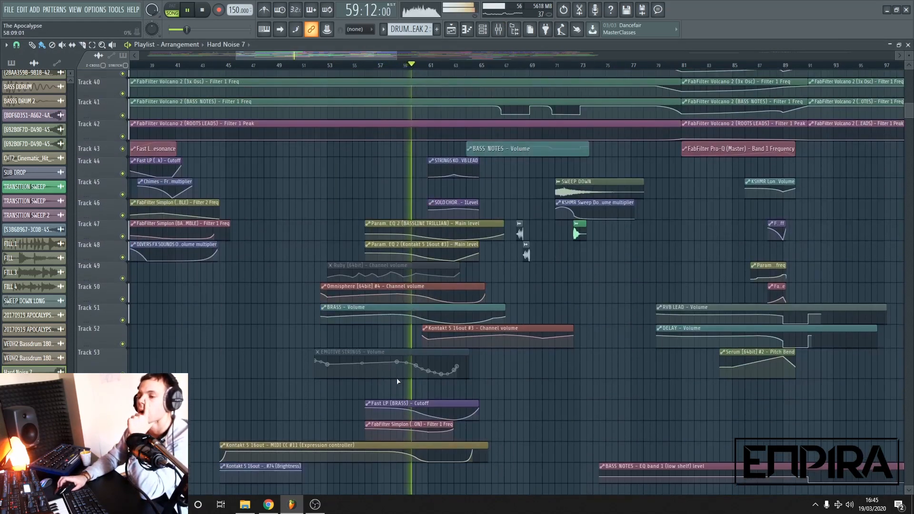
{"action": "scroll", "coordinate": [397, 379], "scroll_direction": "up", "scroll_amount": 5}
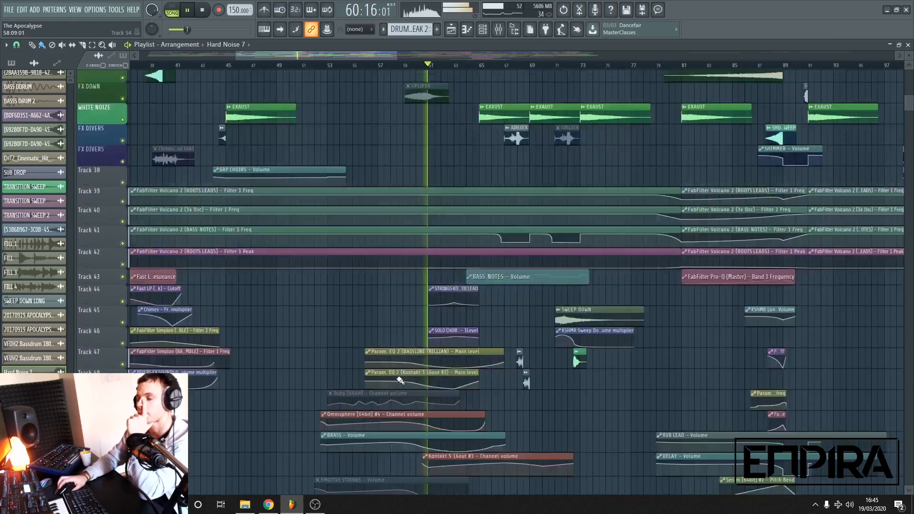
{"action": "scroll", "coordinate": [400, 379], "scroll_direction": "up", "scroll_amount": 8}
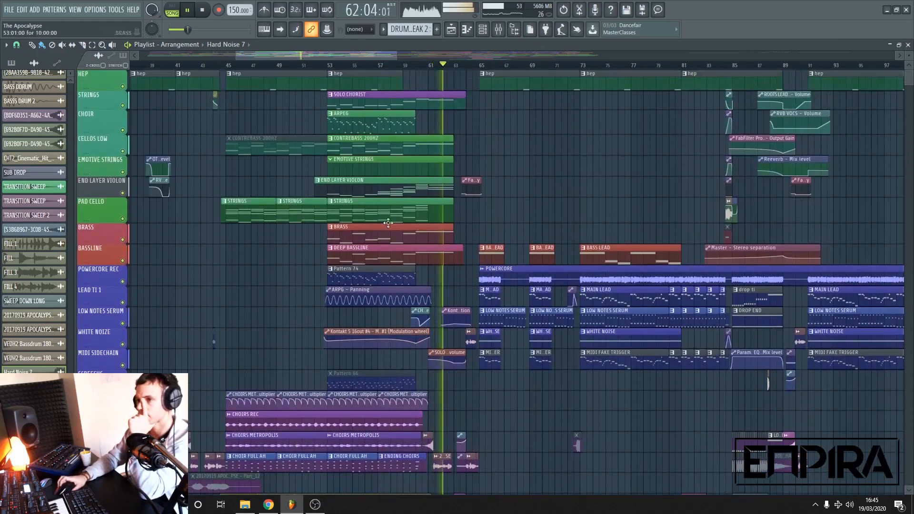
{"action": "left_click_drag", "start_coordinate": [375, 56], "coordinate": [426, 56]}
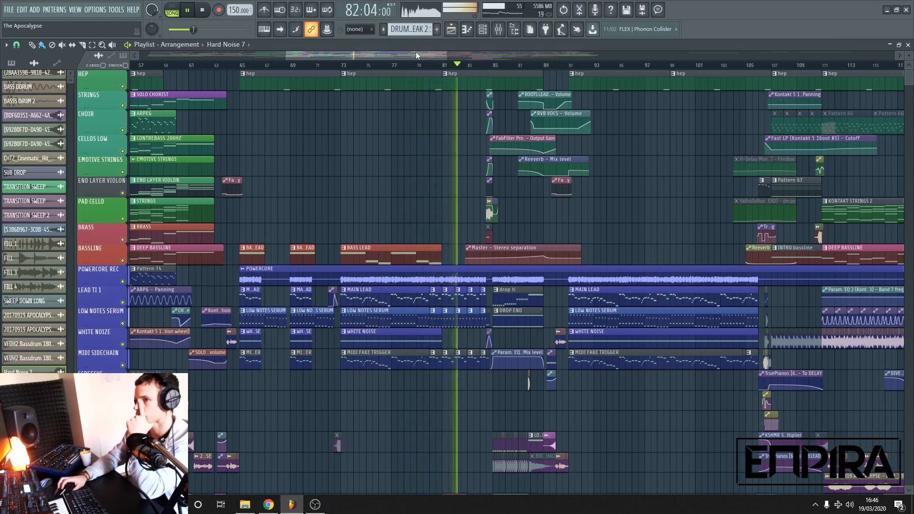
{"action": "left_click_drag", "start_coordinate": [415, 51], "coordinate": [466, 62]}
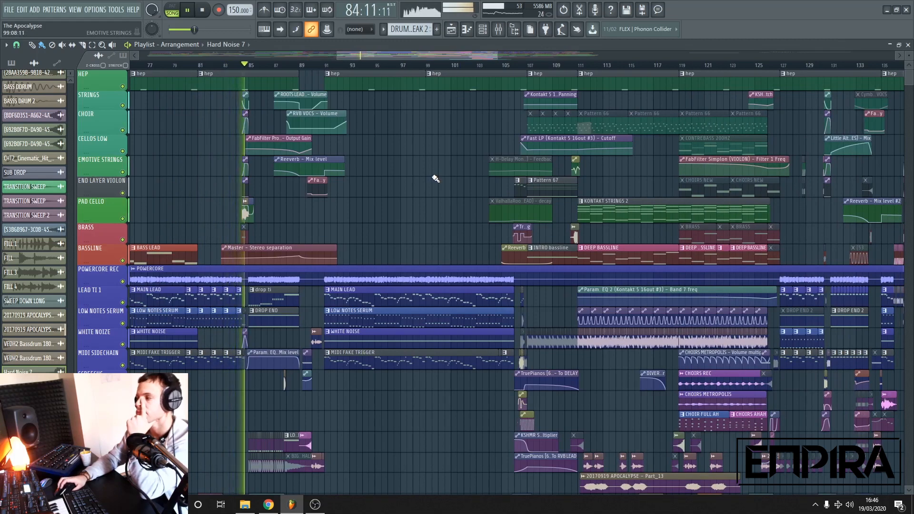
Examine the lead, vocal, drum and effect clips of the drop and the break that follows, around bars 91 to 125.
{"action": "scroll", "coordinate": [435, 179], "scroll_direction": "down", "scroll_amount": 8}
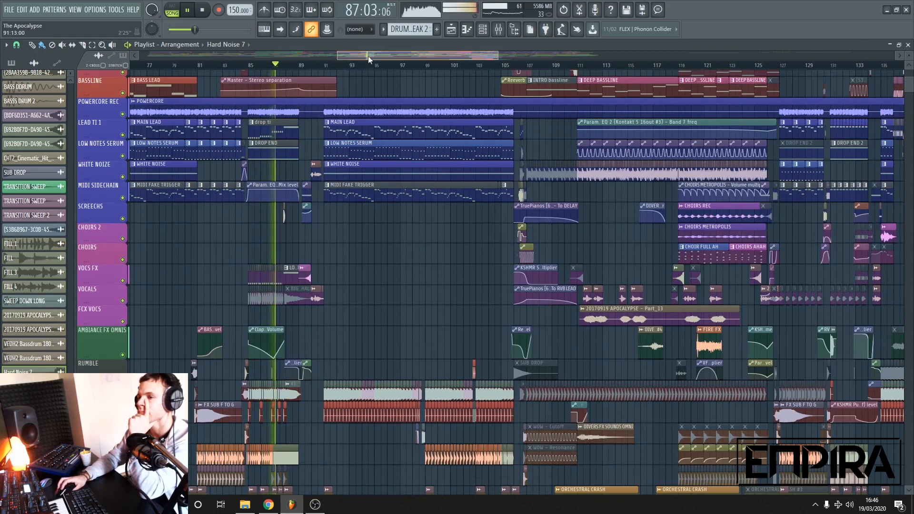
{"action": "scroll", "coordinate": [369, 56], "scroll_direction": "right", "scroll_amount": 1}
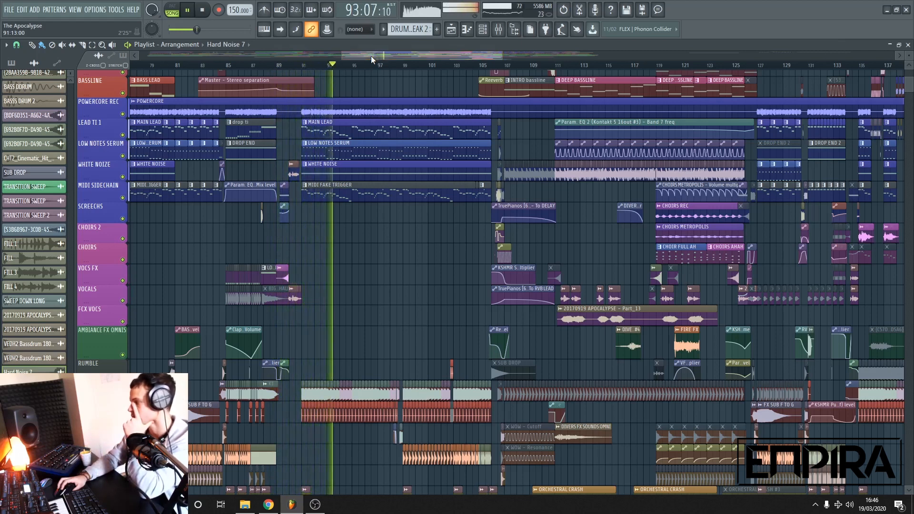
{"action": "left_click_drag", "start_coordinate": [370, 53], "coordinate": [388, 57]}
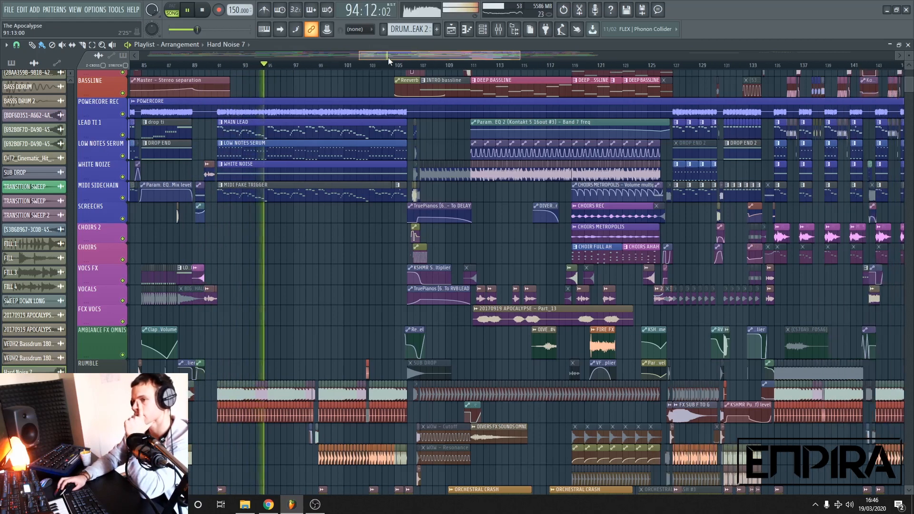
{"action": "scroll", "coordinate": [425, 71], "scroll_direction": "up", "scroll_amount": 2}
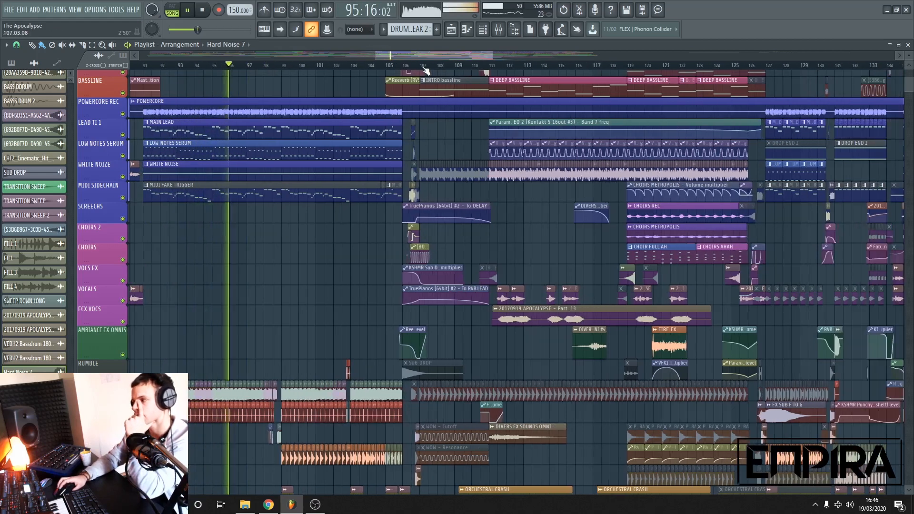
{"action": "scroll", "coordinate": [425, 71], "scroll_direction": "up", "scroll_amount": 2}
{"action": "scroll", "coordinate": [425, 71], "scroll_direction": "down", "scroll_amount": 4}
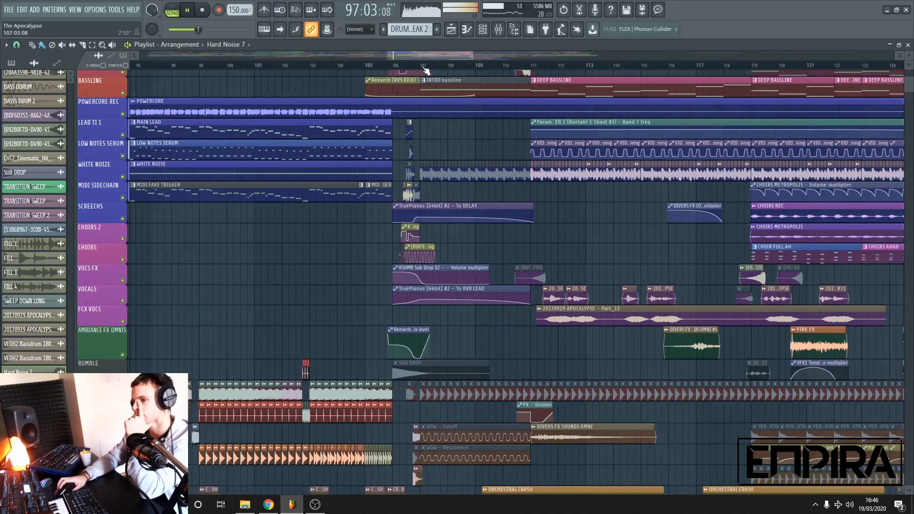
{"action": "scroll", "coordinate": [445, 189], "scroll_direction": "down", "scroll_amount": 5}
{"action": "scroll", "coordinate": [444, 189], "scroll_direction": "down", "scroll_amount": 2}
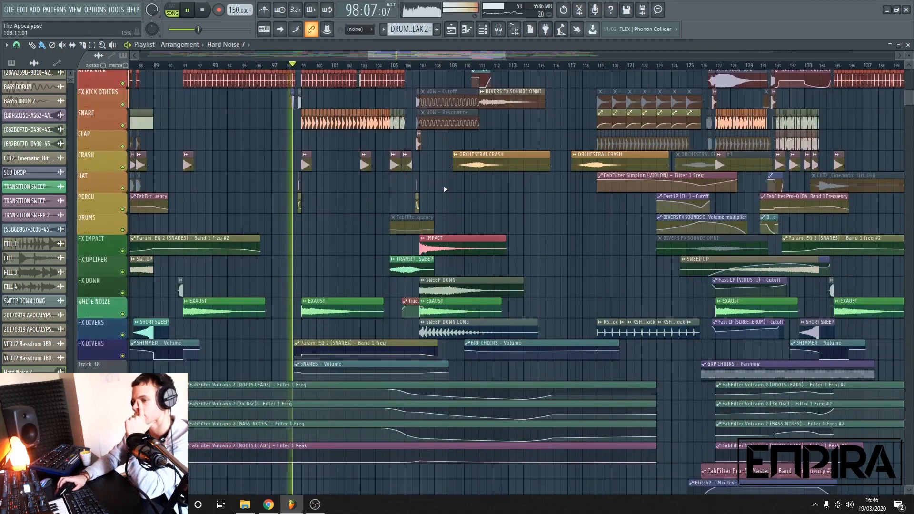
{"action": "scroll", "coordinate": [444, 189], "scroll_direction": "up", "scroll_amount": 2}
Check the mixer levels of the kick, lead and snare tracks during the drop.
{"action": "key", "text": "F9"}
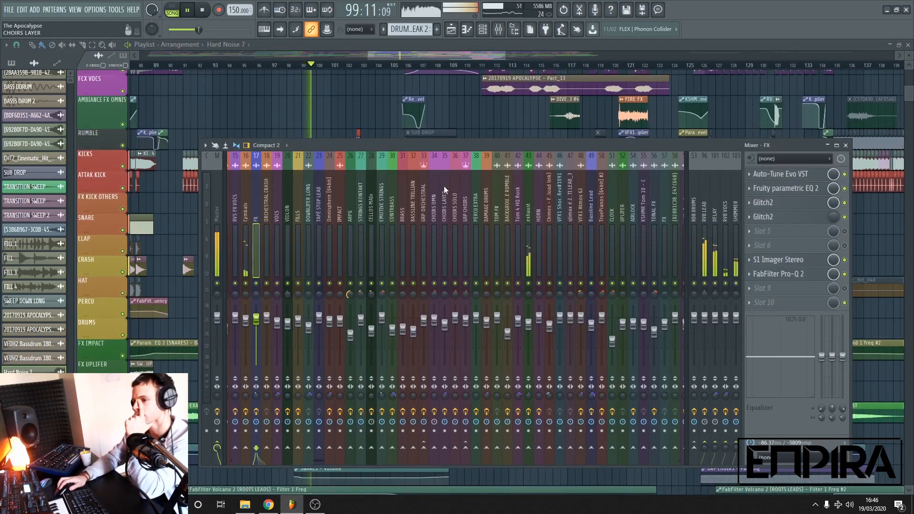
{"action": "left_click_drag", "start_coordinate": [387, 461], "coordinate": [215, 462]}
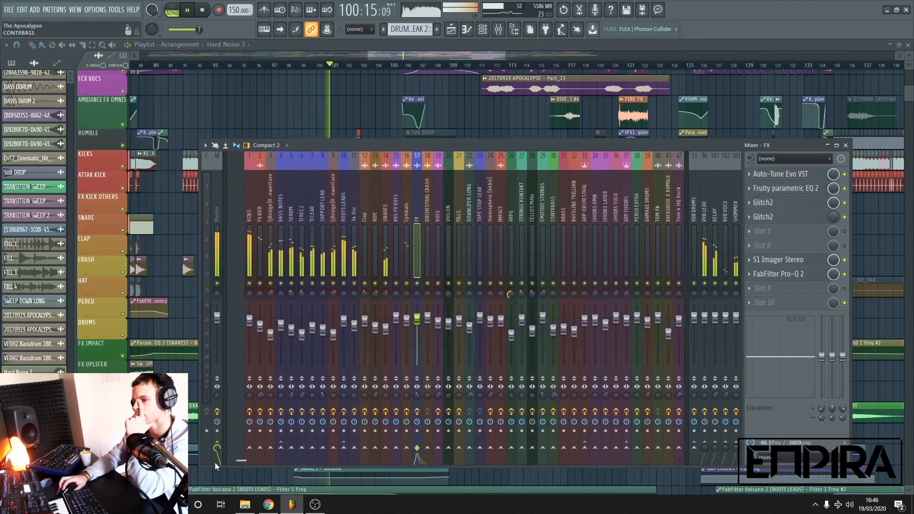
{"action": "key", "text": "F9"}
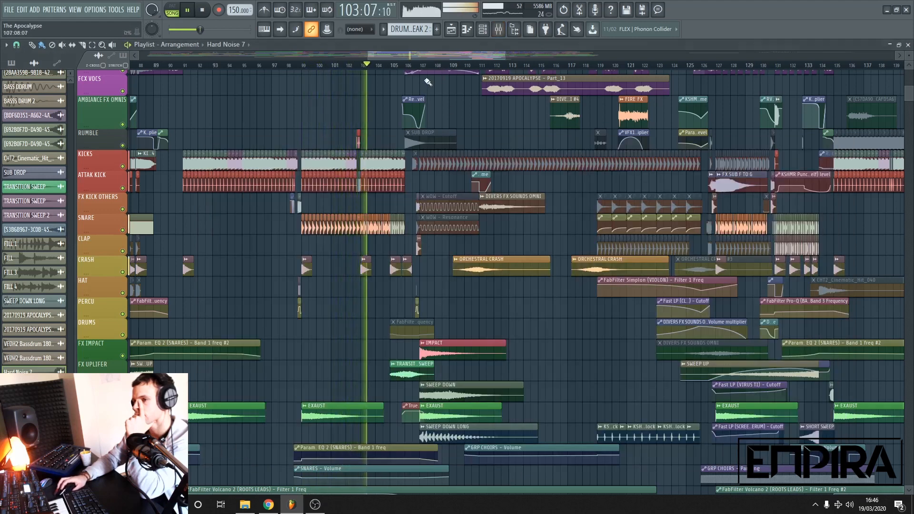
Pause playback and restart the song from about bar 126, at the end of the second break.
{"action": "scroll", "coordinate": [413, 137], "scroll_direction": "up", "scroll_amount": 6}
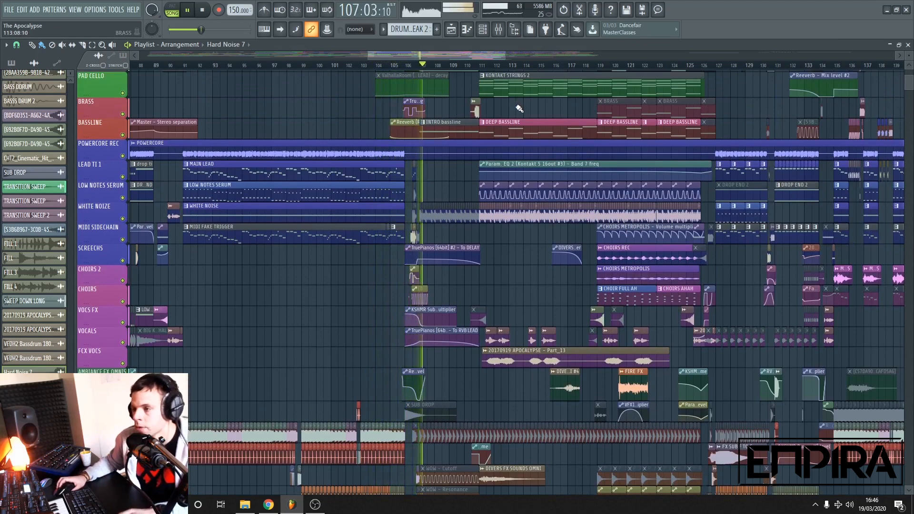
{"action": "key", "text": "space"}
{"action": "scroll", "coordinate": [676, 108], "scroll_direction": "up", "scroll_amount": 2}
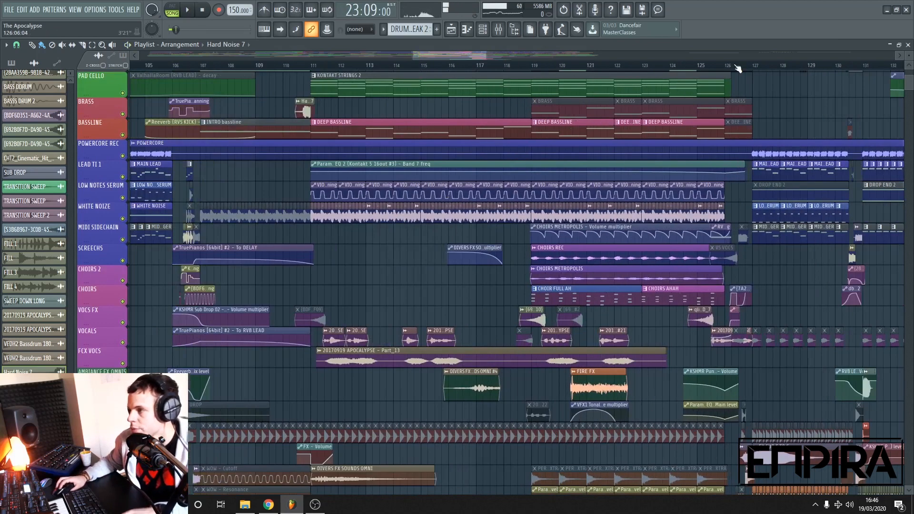
{"action": "left_click", "coordinate": [735, 65]}
{"action": "key", "text": "space"}
Inspect Pattern 54 from the END LAYER VIOLON track in the piano roll and play it on its own in pattern mode.
{"action": "scroll", "coordinate": [663, 151], "scroll_direction": "down", "scroll_amount": 2}
{"action": "scroll", "coordinate": [405, 178], "scroll_direction": "up", "scroll_amount": 2}
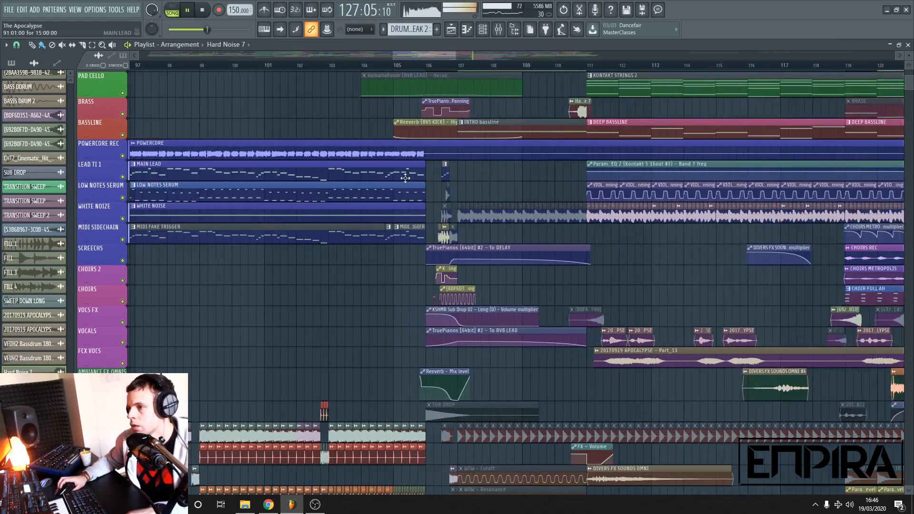
{"action": "scroll", "coordinate": [405, 178], "scroll_direction": "up", "scroll_amount": 1}
{"action": "scroll", "coordinate": [457, 149], "scroll_direction": "up", "scroll_amount": 2}
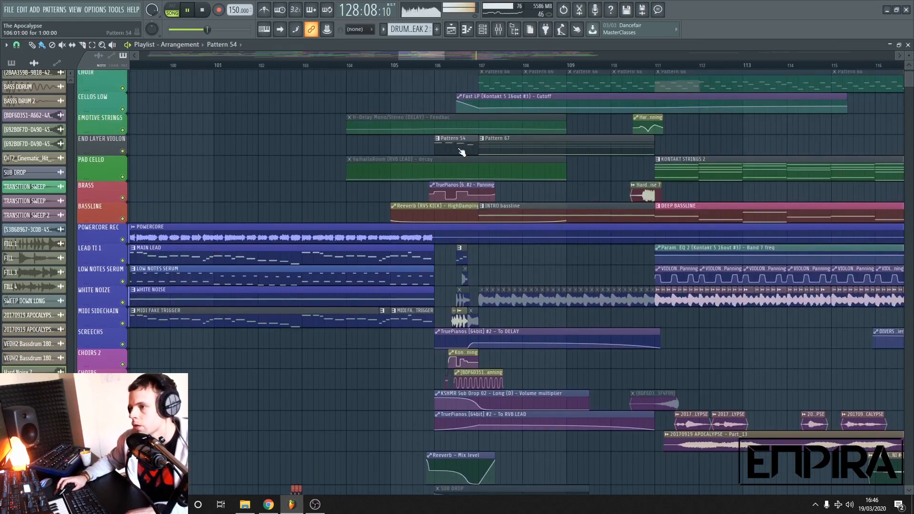
{"action": "double_click", "coordinate": [461, 152]}
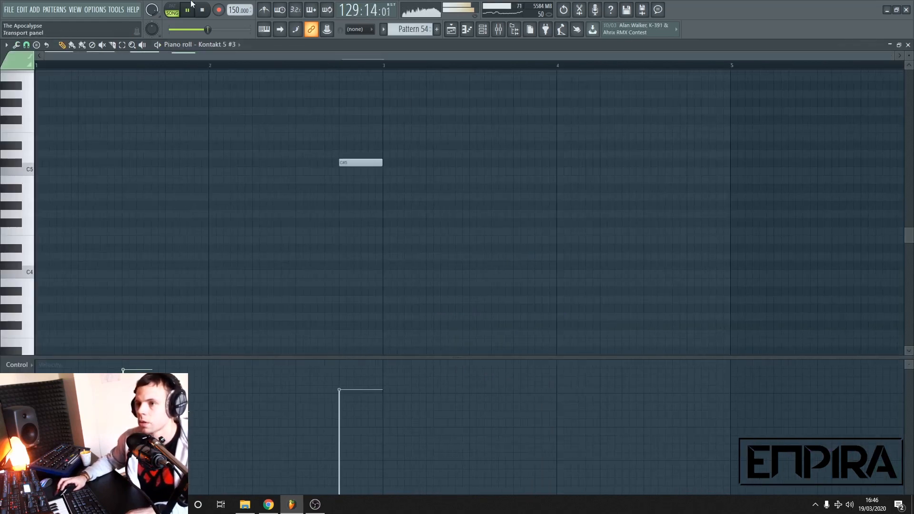
{"action": "left_click", "coordinate": [177, 7]}
{"action": "key", "text": "Escape"}
{"action": "key", "text": "F6"}
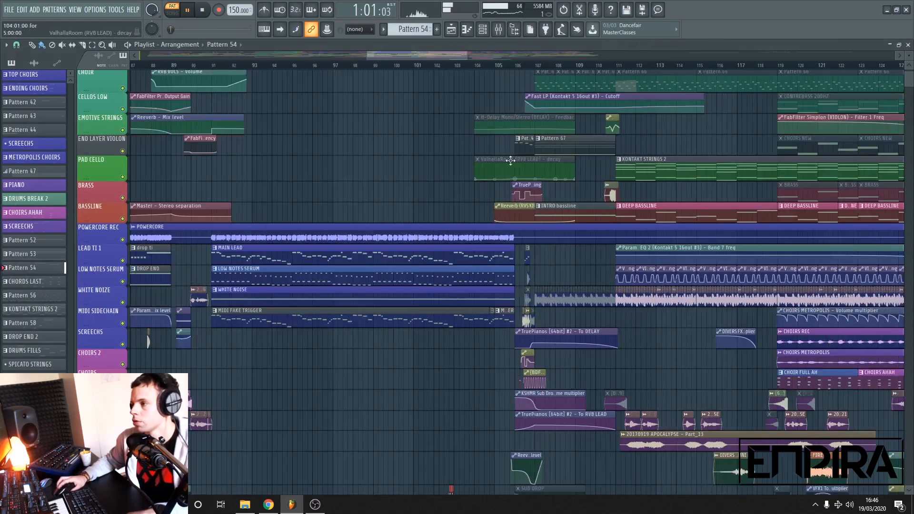
Restart song playback from about bar 132.
{"action": "scroll", "coordinate": [683, 67], "scroll_direction": "down", "scroll_amount": 5}
{"action": "scroll", "coordinate": [700, 92], "scroll_direction": "up", "scroll_amount": 2}
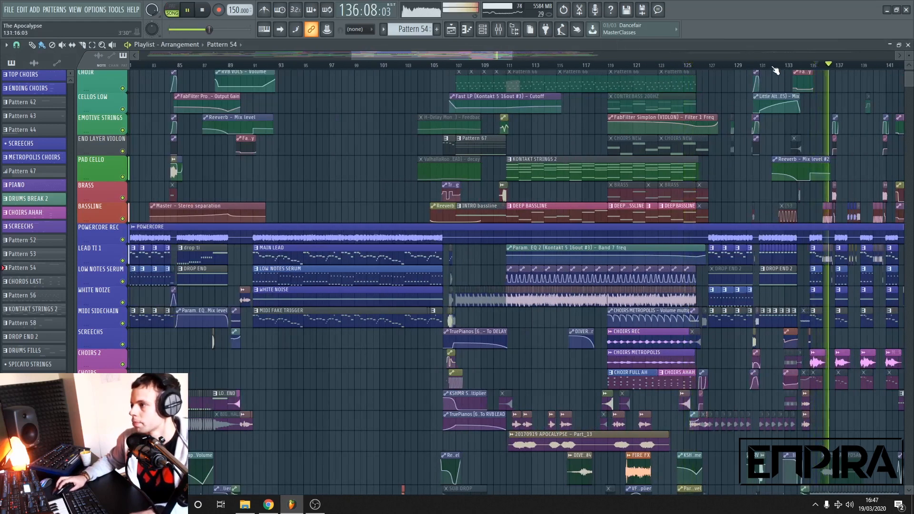
{"action": "left_click", "coordinate": [772, 67]}
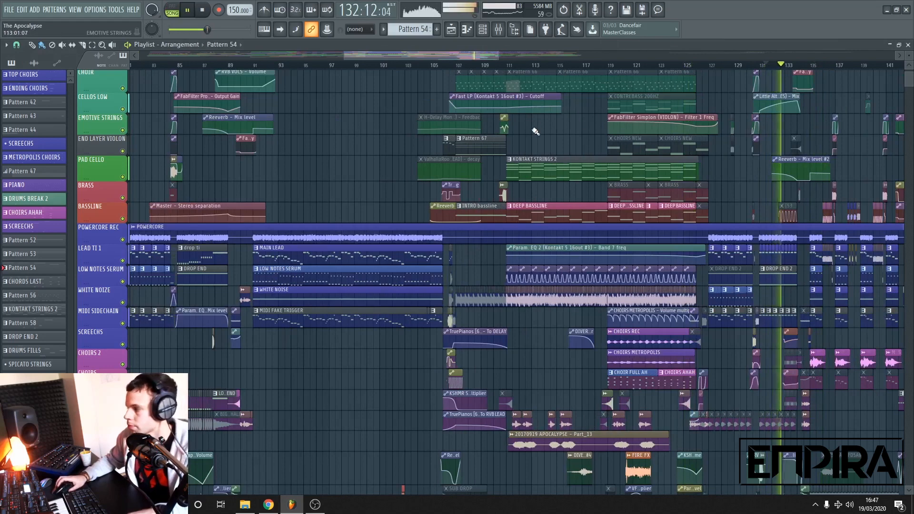
Check in the channel rack which instrument Pattern 54 uses.
{"action": "scroll", "coordinate": [454, 82], "scroll_direction": "up", "scroll_amount": 3}
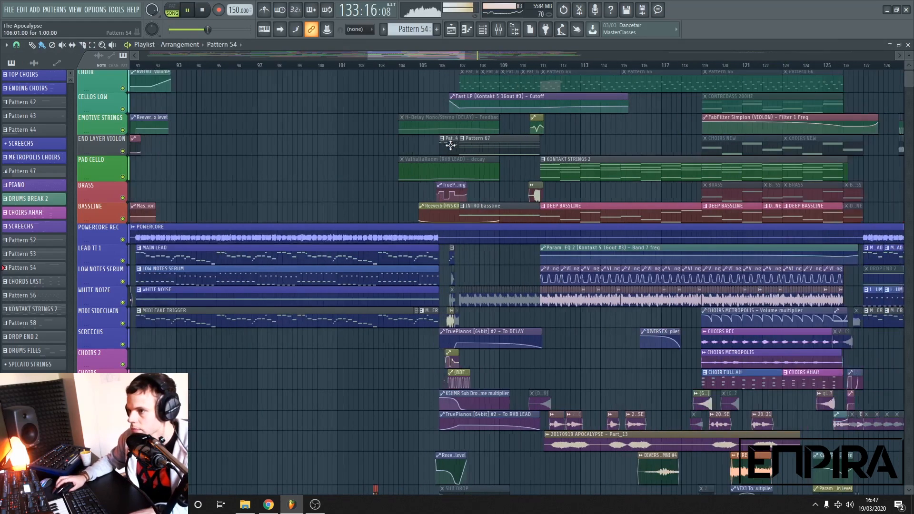
{"action": "left_click", "coordinate": [483, 32]}
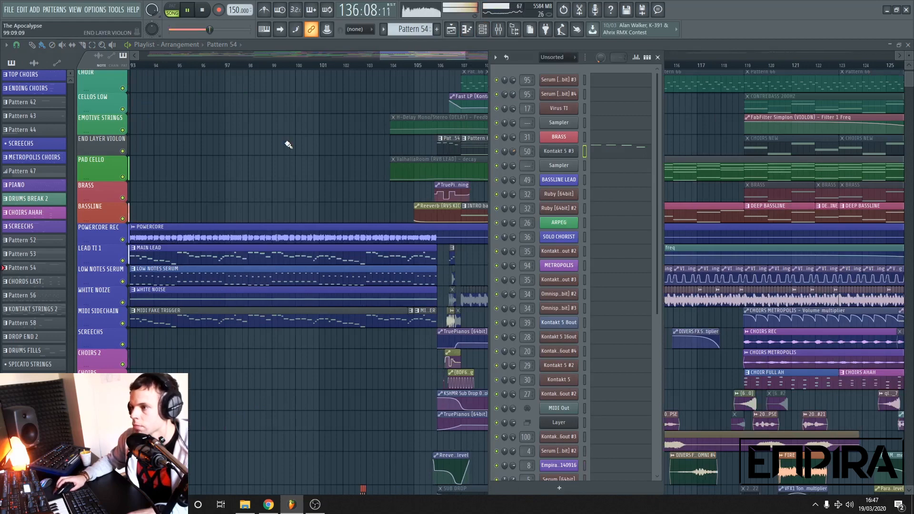
{"action": "key", "text": "F6"}
Look over the closing section after bar 135, stop playback and survey the whole arrangement.
{"action": "scroll", "coordinate": [329, 146], "scroll_direction": "down", "scroll_amount": 2}
{"action": "scroll", "coordinate": [330, 147], "scroll_direction": "down", "scroll_amount": 6}
{"action": "scroll", "coordinate": [597, 200], "scroll_direction": "up", "scroll_amount": 7}
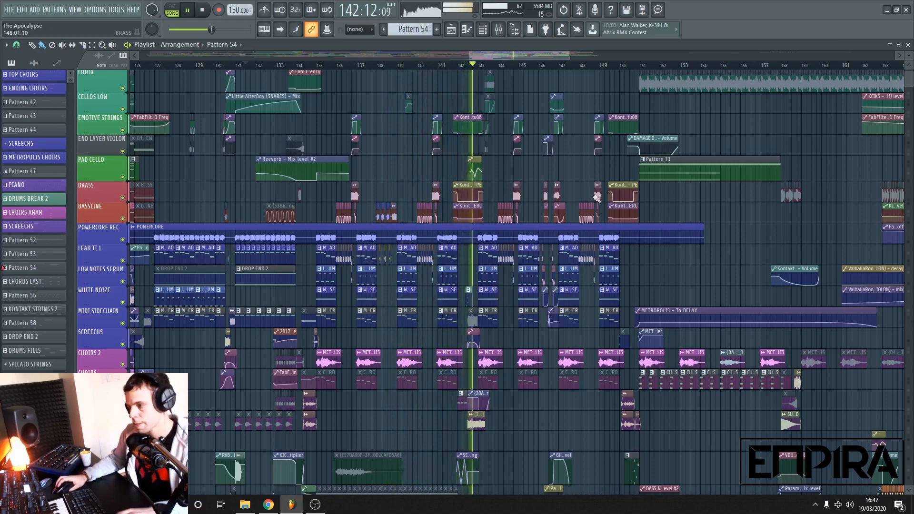
{"action": "key", "text": "space"}
{"action": "scroll", "coordinate": [679, 218], "scroll_direction": "down", "scroll_amount": 5}
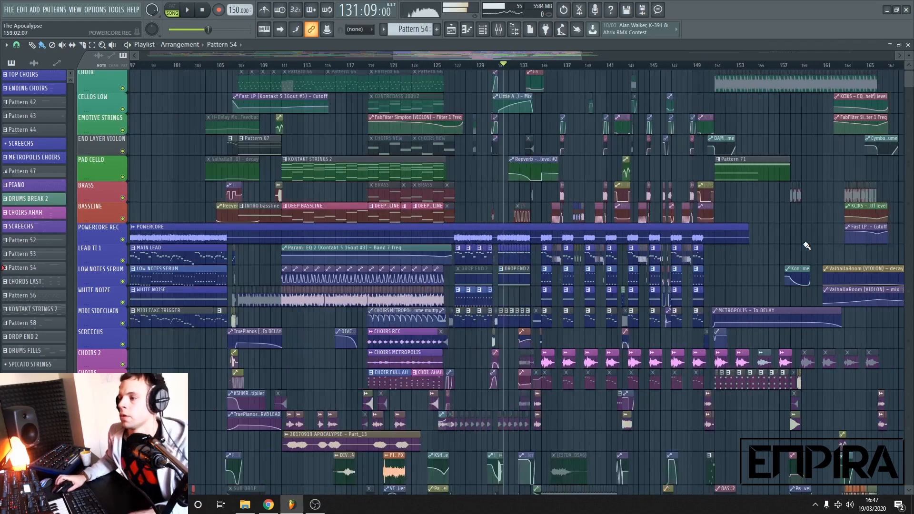
{"action": "scroll", "coordinate": [612, 221], "scroll_direction": "down", "scroll_amount": 2}
{"action": "scroll", "coordinate": [262, 204], "scroll_direction": "up", "scroll_amount": 2}
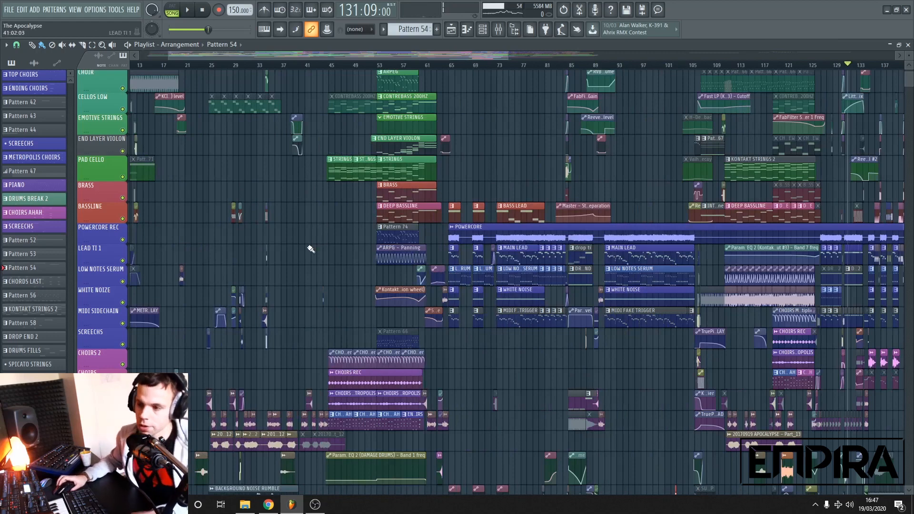
Solo the VOCS mixer track and play the vocal section from bar 25 on its own.
{"action": "scroll", "coordinate": [292, 226], "scroll_direction": "down", "scroll_amount": 2}
{"action": "scroll", "coordinate": [255, 214], "scroll_direction": "up", "scroll_amount": 3}
{"action": "scroll", "coordinate": [246, 172], "scroll_direction": "up", "scroll_amount": 2}
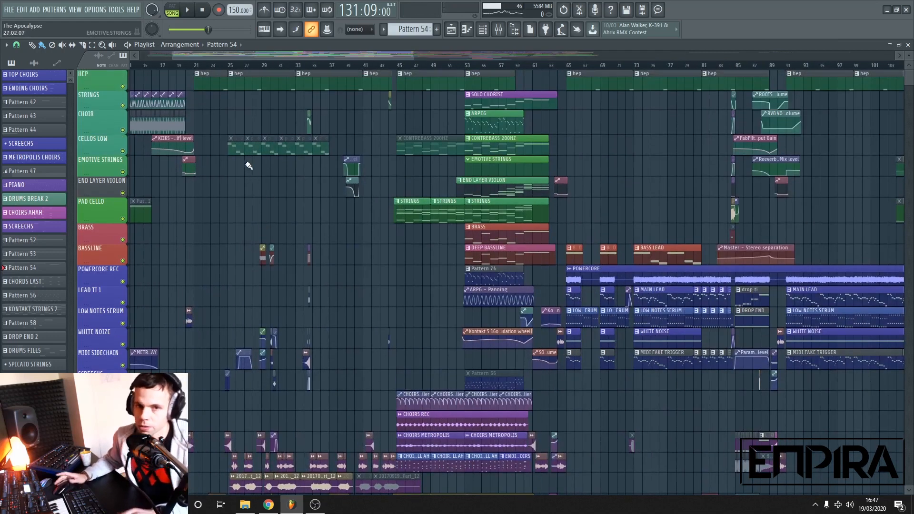
{"action": "scroll", "coordinate": [200, 190], "scroll_direction": "up", "scroll_amount": 2}
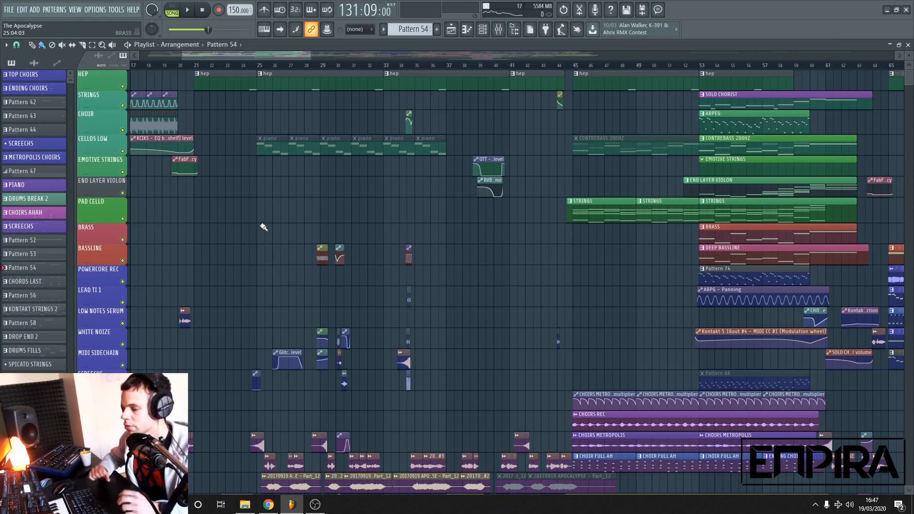
{"action": "scroll", "coordinate": [277, 229], "scroll_direction": "down", "scroll_amount": 2}
{"action": "scroll", "coordinate": [277, 229], "scroll_direction": "up", "scroll_amount": 4}
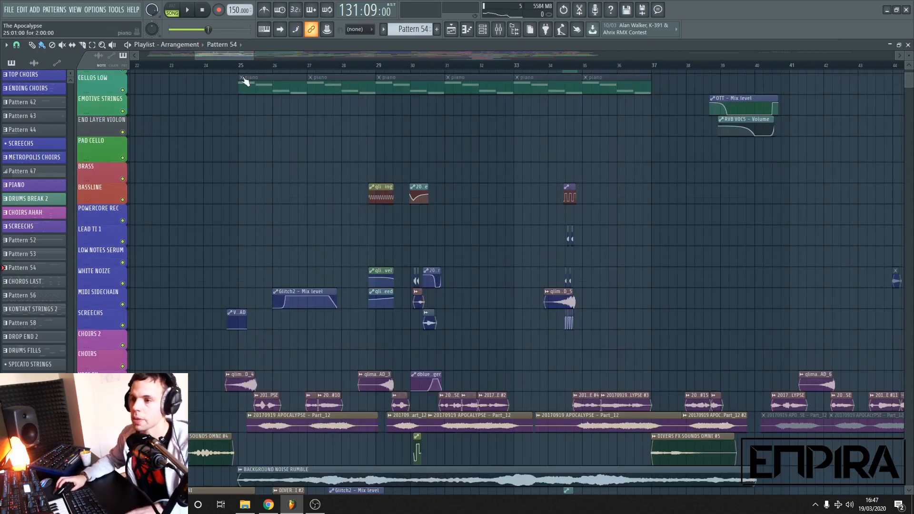
{"action": "key", "text": "F9"}
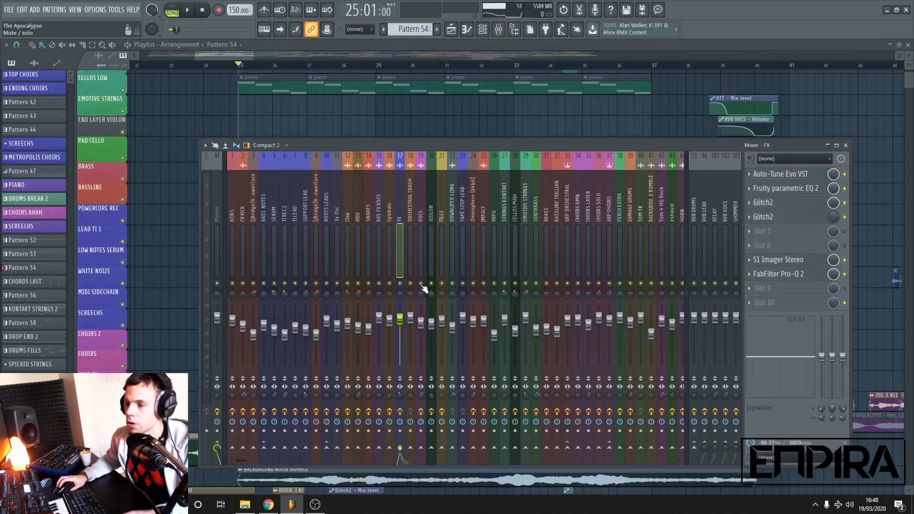
{"action": "left_click", "coordinate": [422, 269]}
{"action": "right_click", "coordinate": [421, 283]}
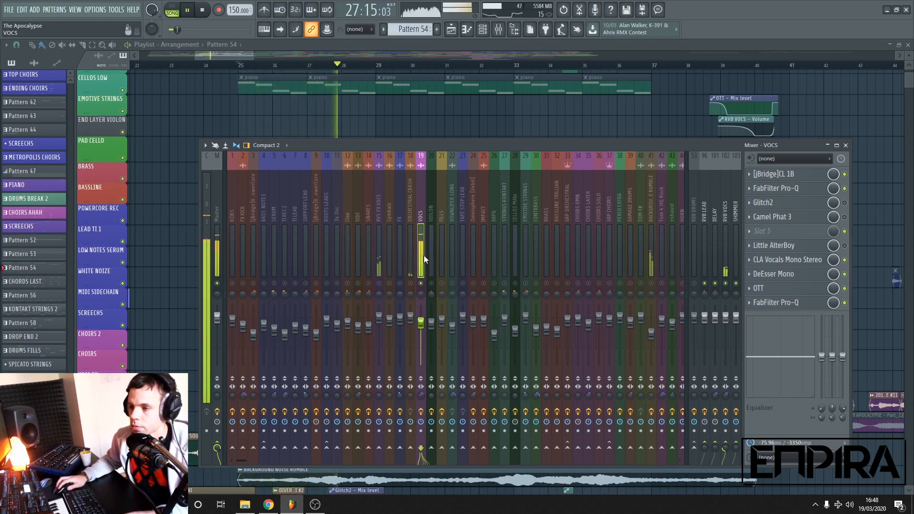
{"action": "key", "text": "space"}
{"action": "key", "text": "F9"}
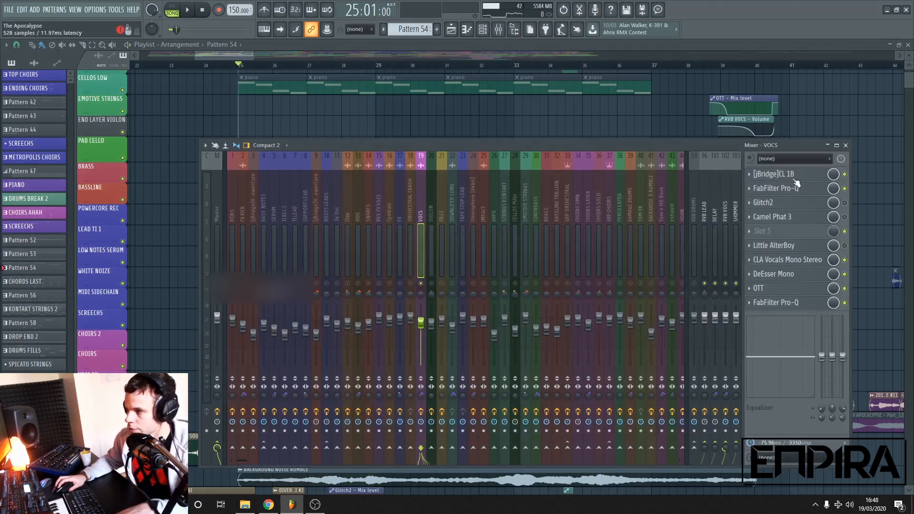
Examine the VOCS effects chain, opening the CL 1B, FabFilter Pro-Q, CLA Vocals, DeEsser and OTT plugins one after another.
{"action": "left_click", "coordinate": [792, 178]}
{"action": "left_click", "coordinate": [785, 176]}
{"action": "left_click", "coordinate": [798, 189]}
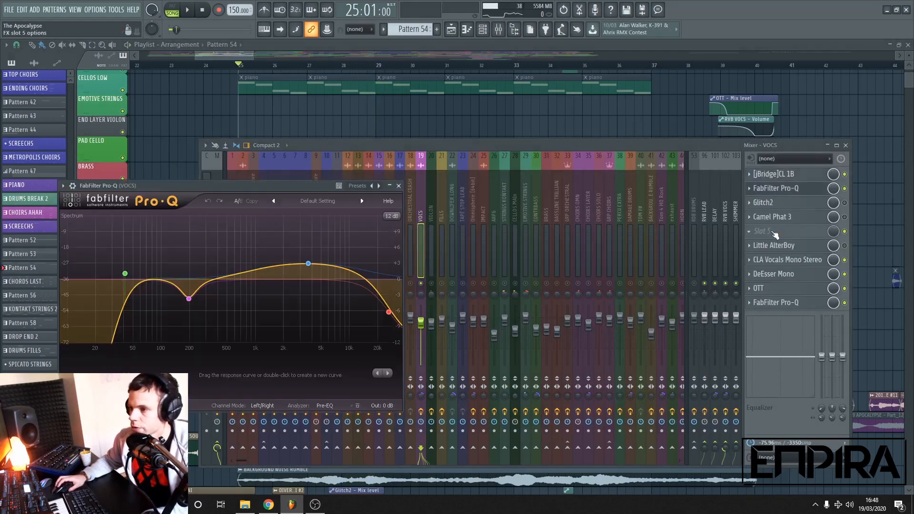
{"action": "left_click", "coordinate": [798, 189]}
{"action": "left_click", "coordinate": [786, 262]}
{"action": "left_click", "coordinate": [786, 262]}
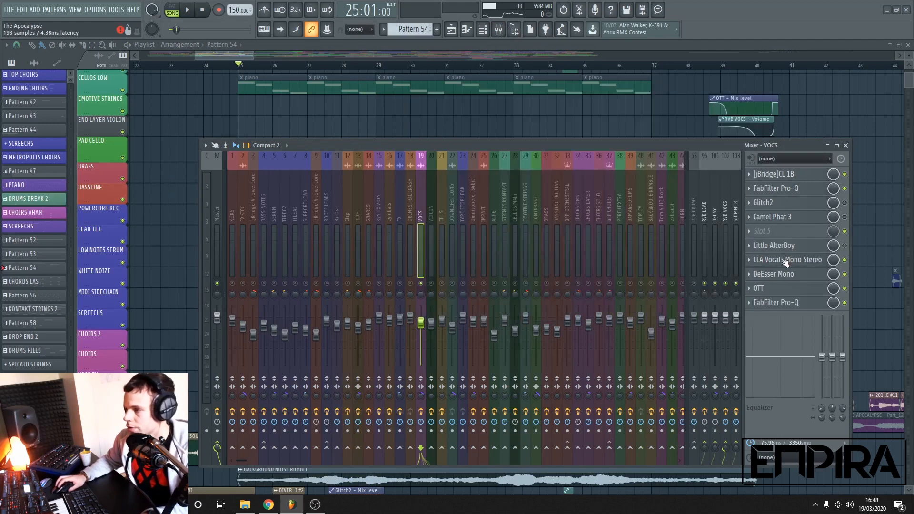
{"action": "left_click", "coordinate": [785, 277]}
{"action": "left_click", "coordinate": [785, 277]}
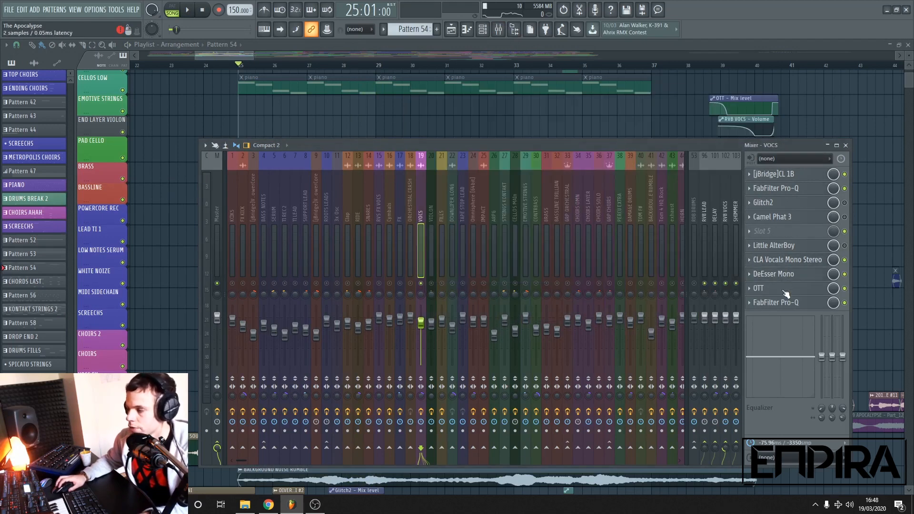
{"action": "left_click", "coordinate": [785, 289]}
{"action": "left_click", "coordinate": [785, 289]}
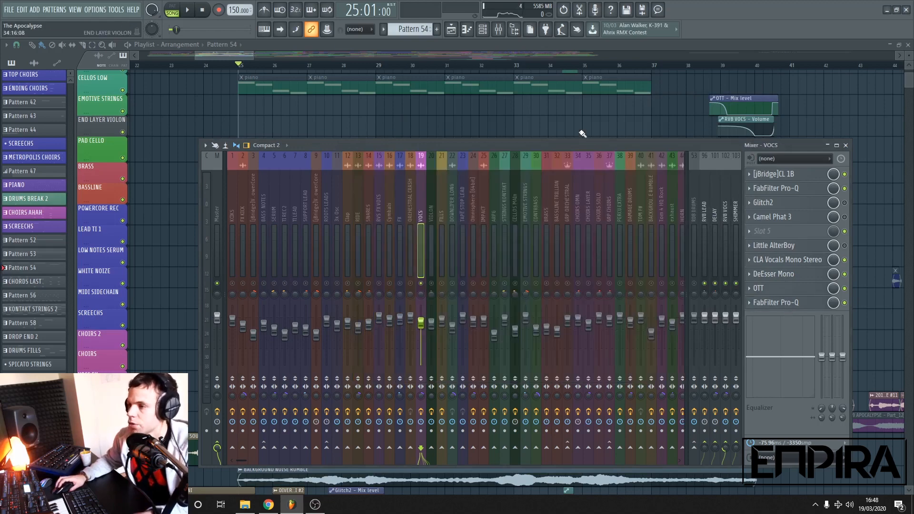
{"action": "key", "text": "F9"}
Set the playback start to 25:13 and solo the FCX VOCS playlist track.
{"action": "scroll", "coordinate": [258, 254], "scroll_direction": "up", "scroll_amount": 3}
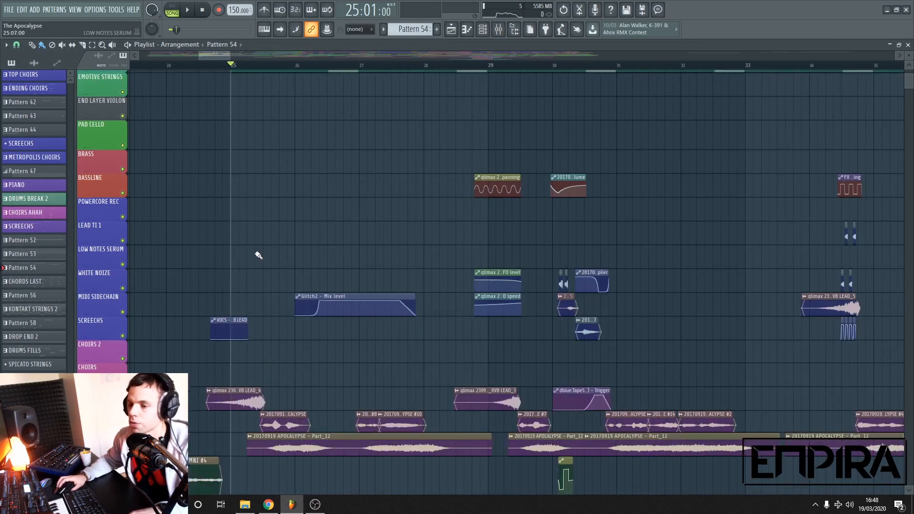
{"action": "left_click", "coordinate": [291, 69]}
{"action": "scroll", "coordinate": [309, 265], "scroll_direction": "down", "scroll_amount": 7}
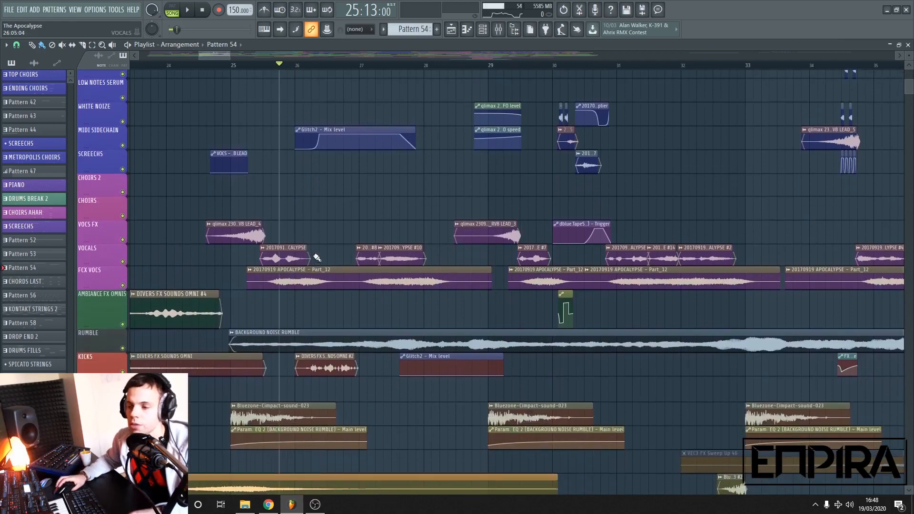
{"action": "scroll", "coordinate": [324, 224], "scroll_direction": "down", "scroll_amount": 2}
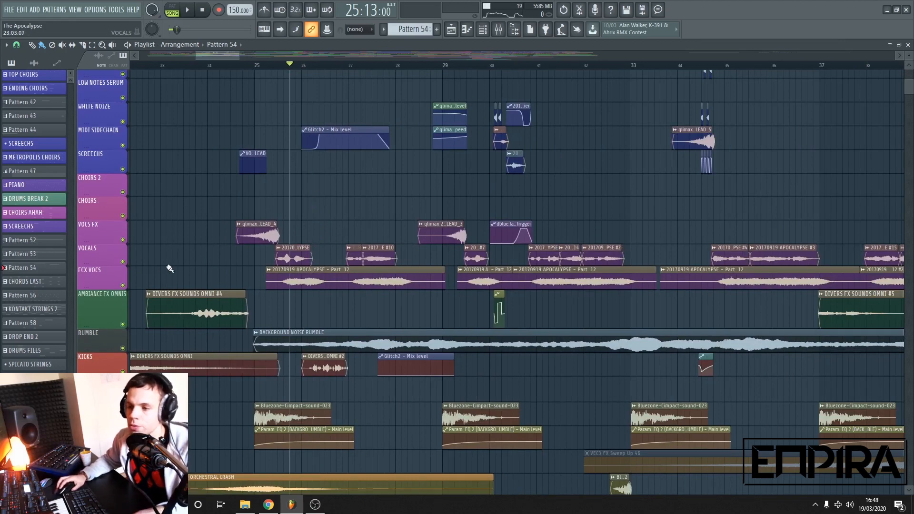
{"action": "right_click", "coordinate": [122, 285]}
Open the 20170919 APOCALYPSE - Part_12 clip's channel, solo its mixer track RVS FX VOCS and play it.
{"action": "key", "text": "F9"}
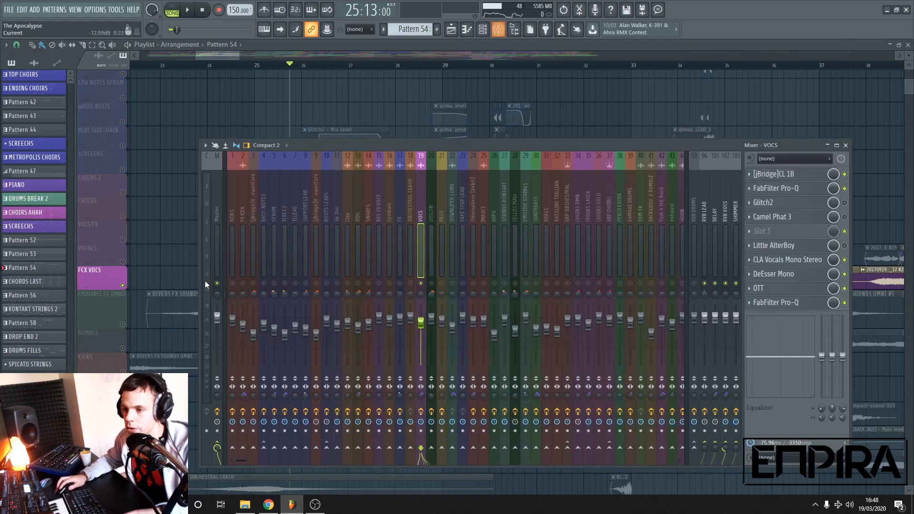
{"action": "double_click", "coordinate": [343, 280]}
{"action": "key", "text": "F9"}
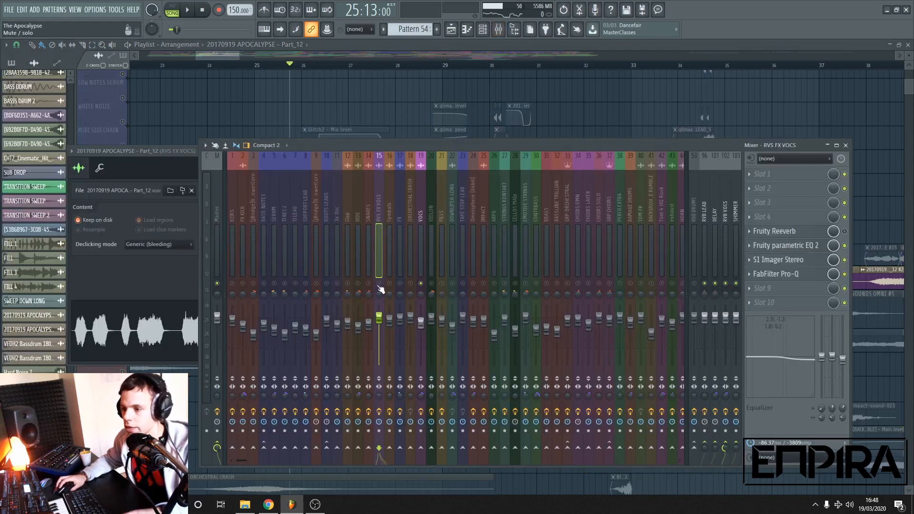
{"action": "right_click", "coordinate": [378, 284]}
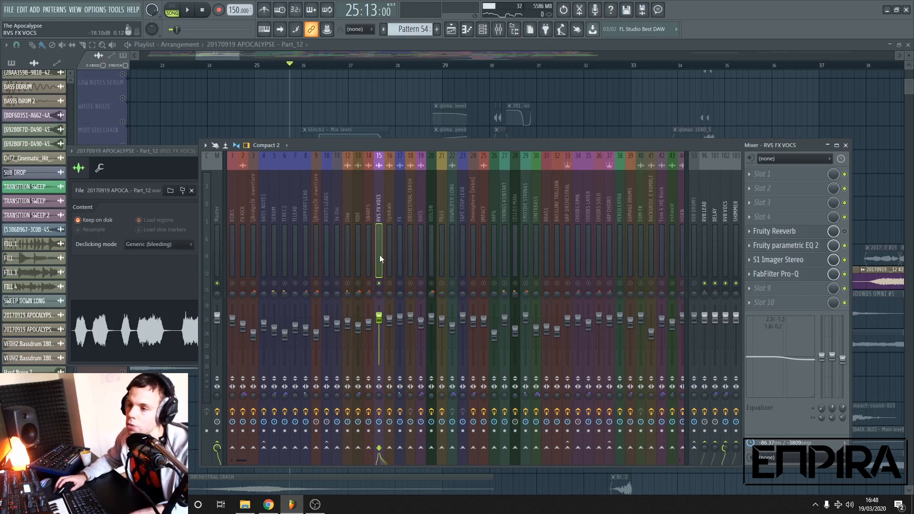
{"action": "key", "text": "space"}
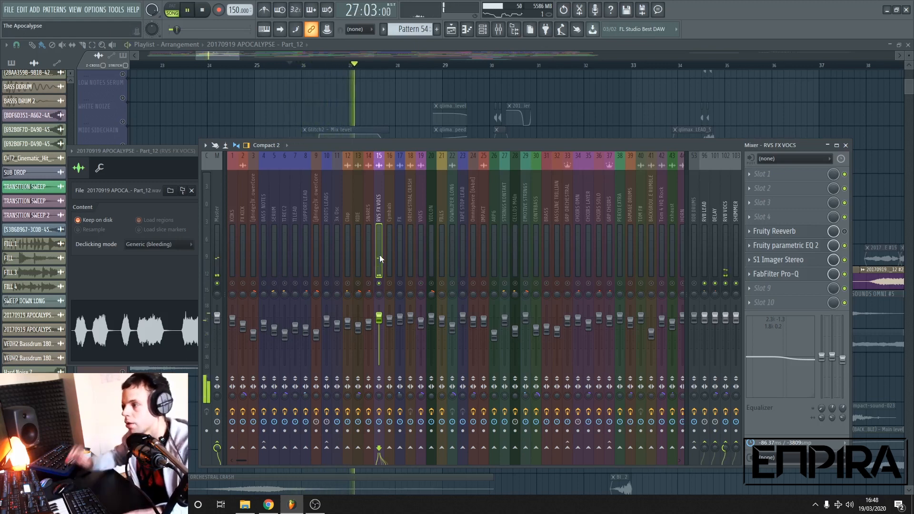
Play the VOCALS and FCX VOCS tracks together, check their mixer levels and inspect the VOCS effects chain.
{"action": "key", "text": "F9"}
{"action": "key", "text": "F9"}
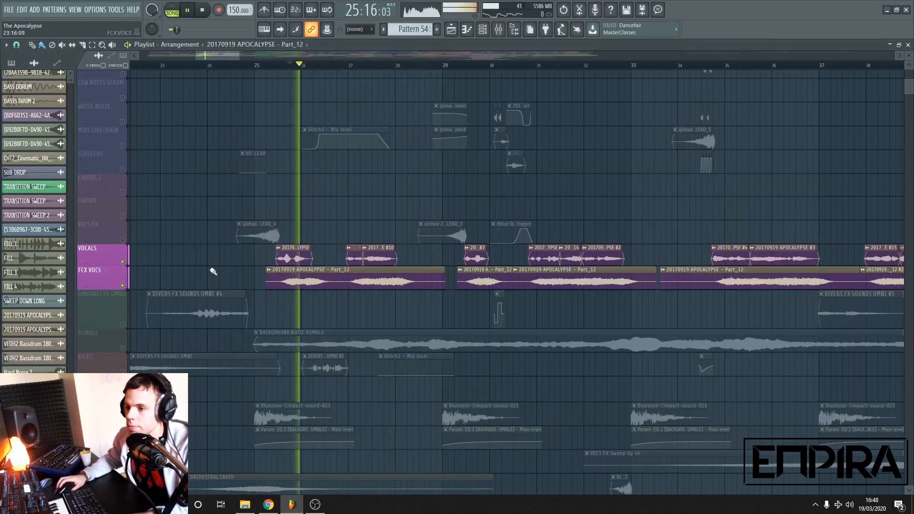
{"action": "key", "text": "F9"}
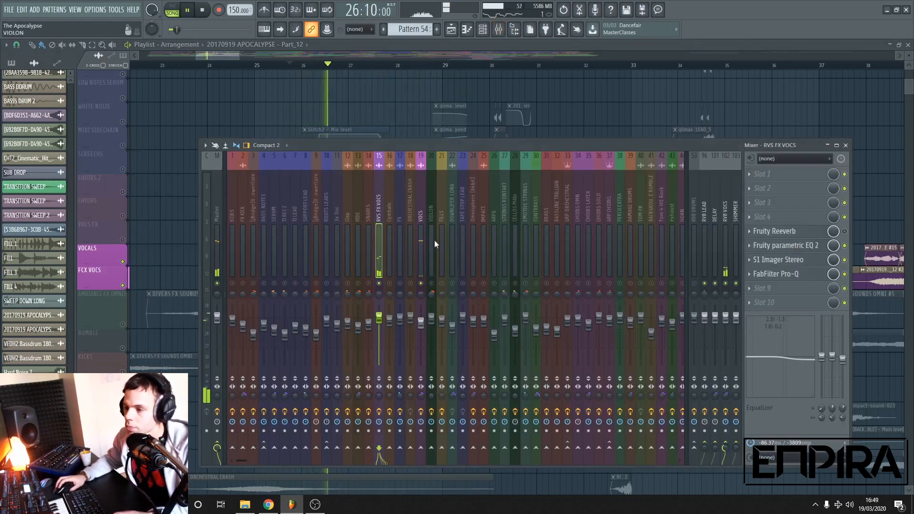
{"action": "key", "text": "F9"}
{"action": "key", "text": "space"}
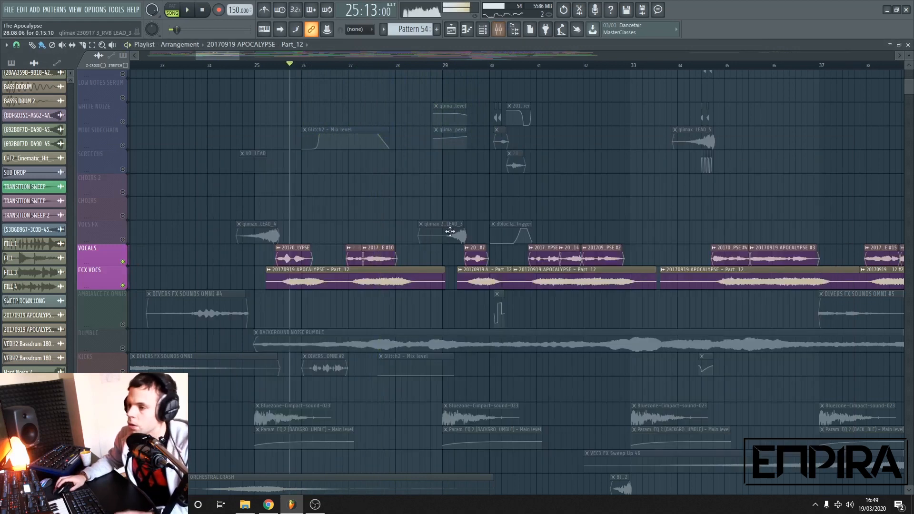
{"action": "key", "text": "F9"}
{"action": "left_click", "coordinate": [424, 251]}
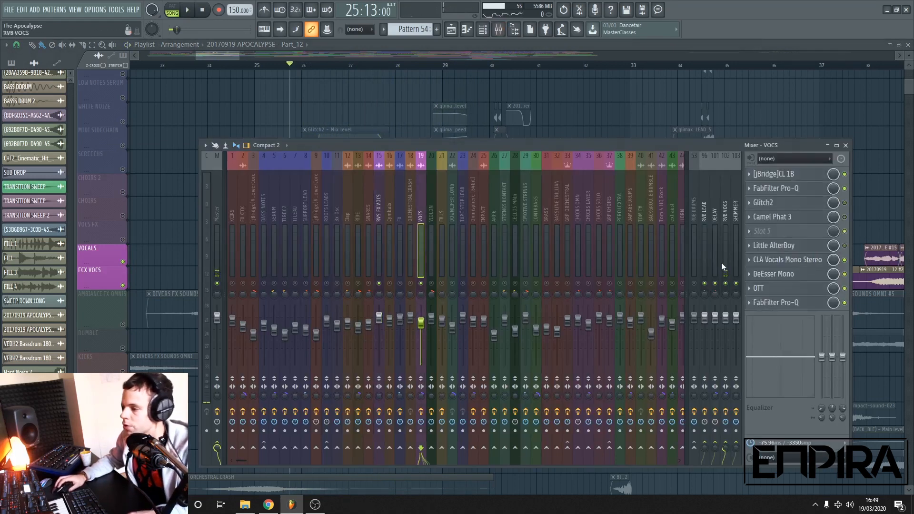
{"action": "key", "text": "F9"}
Bring all playlist tracks back into playback and set the playback start to bar 25.
{"action": "scroll", "coordinate": [409, 200], "scroll_direction": "down", "scroll_amount": 3}
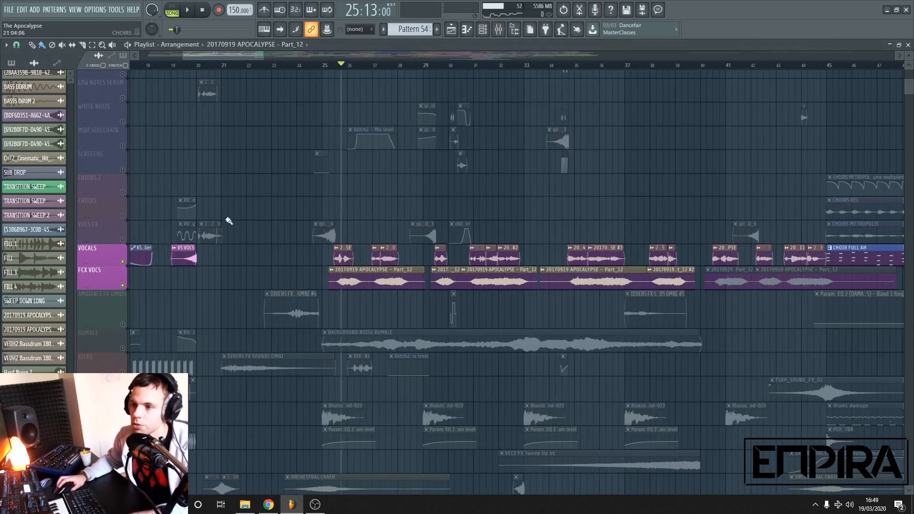
{"action": "scroll", "coordinate": [353, 192], "scroll_direction": "up", "scroll_amount": 10}
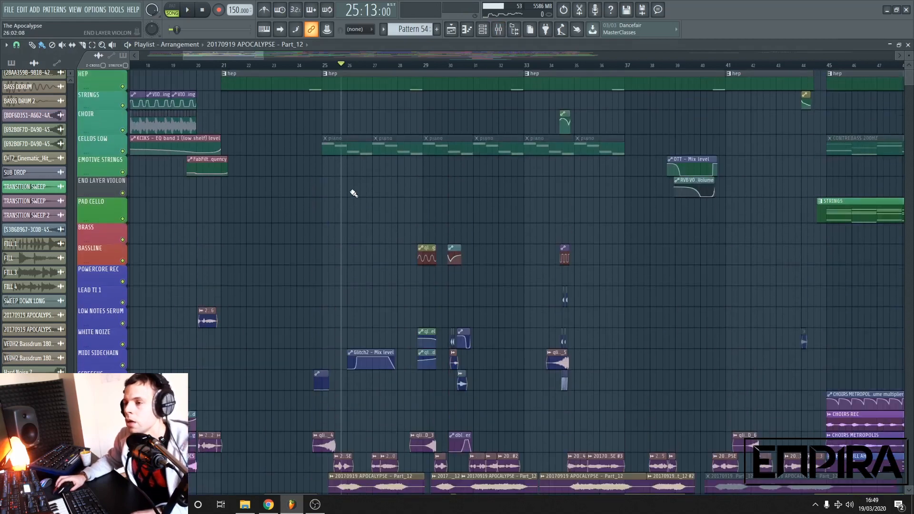
{"action": "left_click", "coordinate": [328, 66]}
{"action": "scroll", "coordinate": [402, 255], "scroll_direction": "down", "scroll_amount": 12}
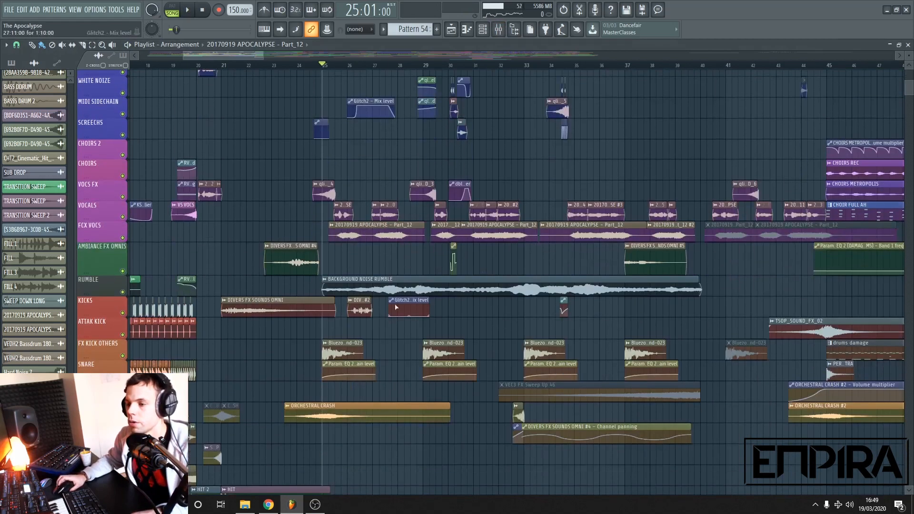
{"action": "scroll", "coordinate": [322, 276], "scroll_direction": "up", "scroll_amount": 3}
Open the BACKGROUND NOISE RUMBLE clip's sample settings, solo its mixer track and briefly play it before closing the settings.
{"action": "left_click", "coordinate": [327, 287]}
{"action": "double_click", "coordinate": [327, 286]}
{"action": "key", "text": "F9"}
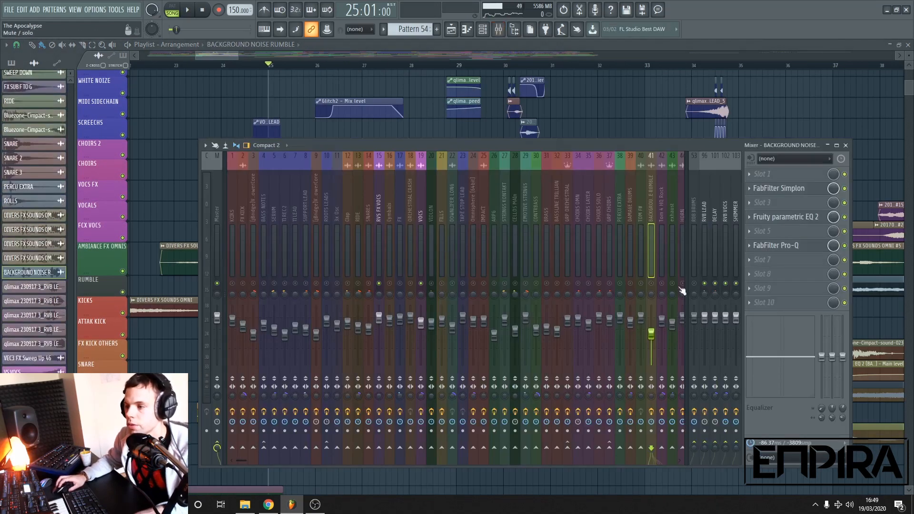
{"action": "right_click", "coordinate": [652, 283]}
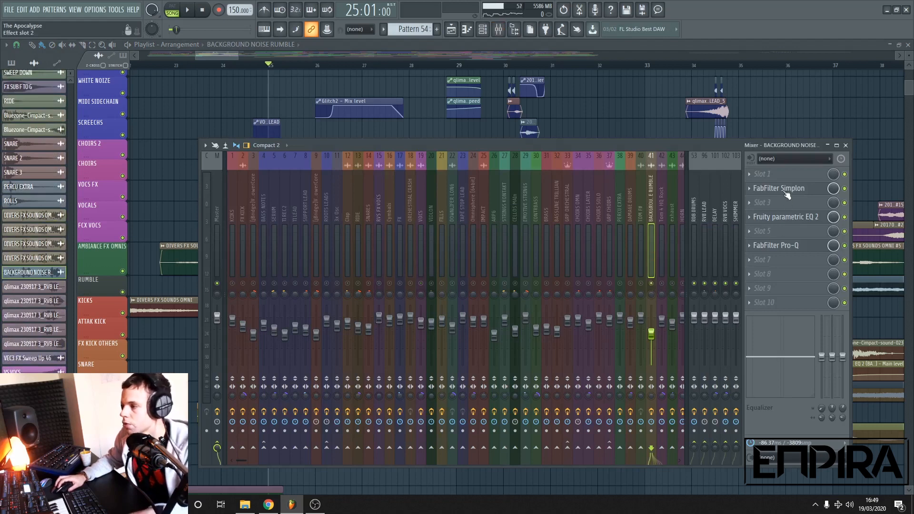
{"action": "key", "text": "space"}
{"action": "key", "text": "F9"}
{"action": "key", "text": "space"}
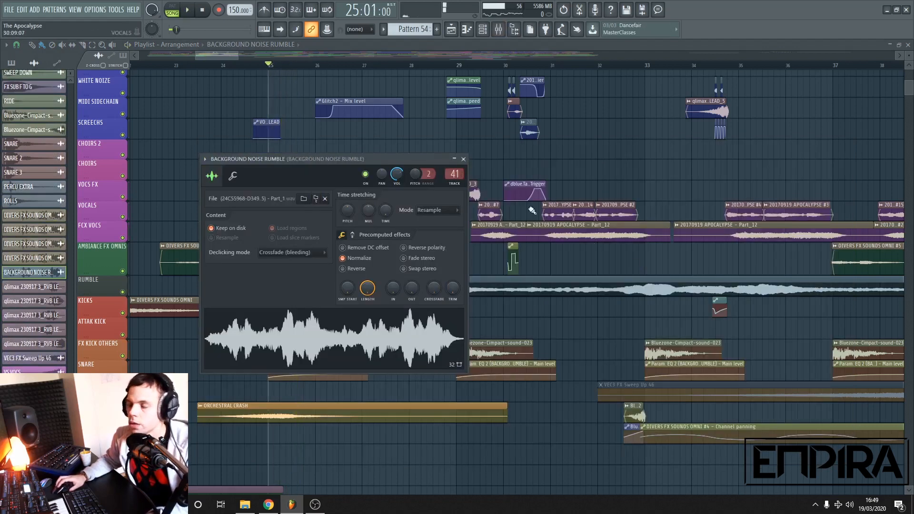
{"action": "key", "text": "Escape"}
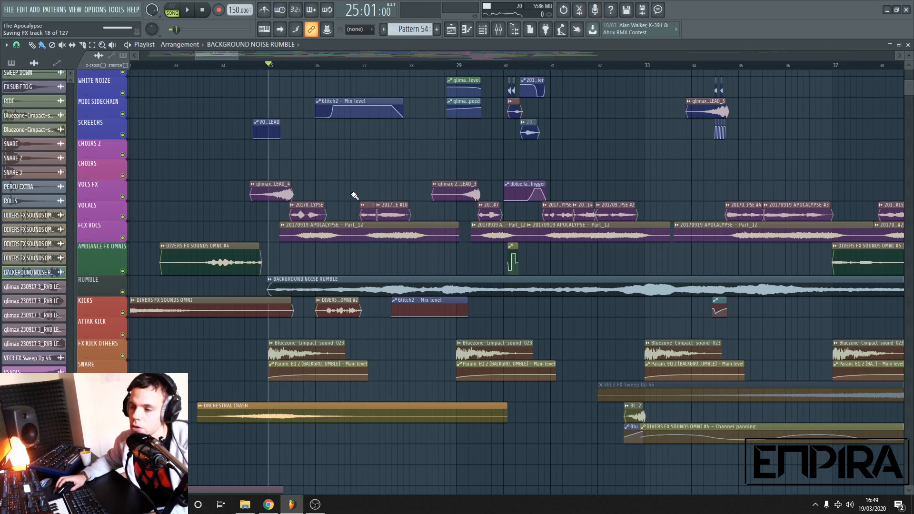
Play the full mix from bar 25 and check the BACKGROUND NOISE RUMBLE level in the mixer.
{"action": "key", "text": "space"}
{"action": "key", "text": "F9"}
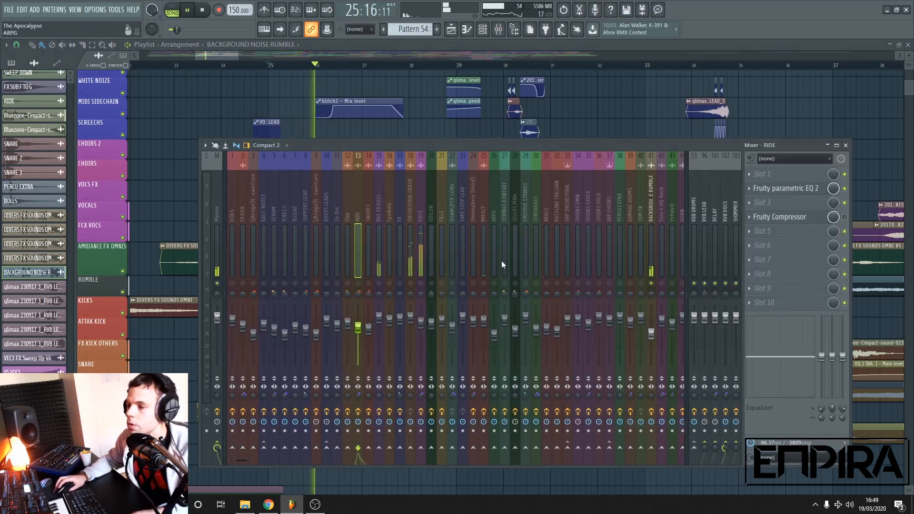
{"action": "left_click", "coordinate": [652, 245]}
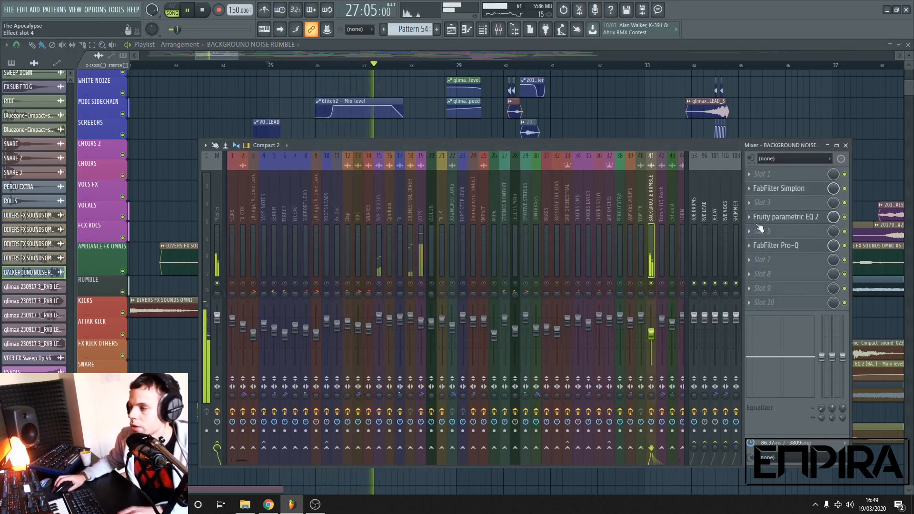
{"action": "key", "text": "space"}
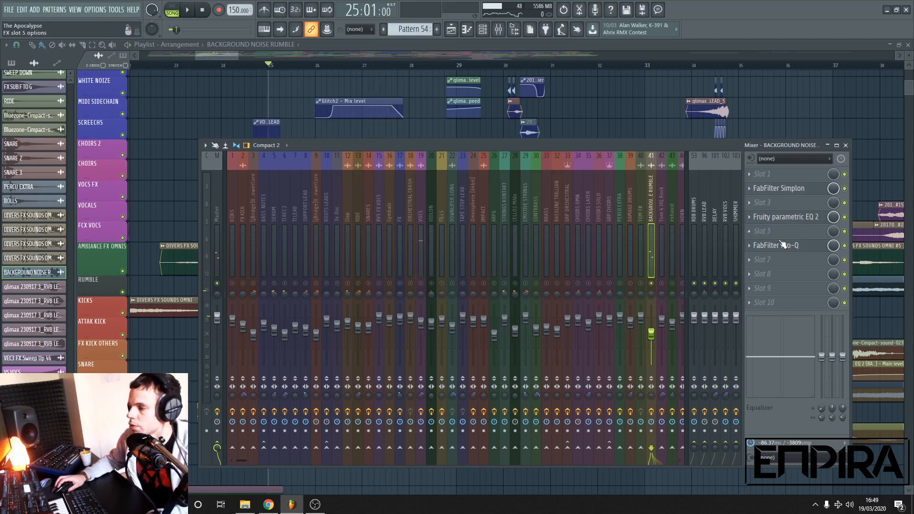
Examine the FabFilter Pro-Q and Fruity parametric EQ 2 curves on the BACKGROUND NOISE RUMBLE mixer track.
{"action": "left_click", "coordinate": [783, 246]}
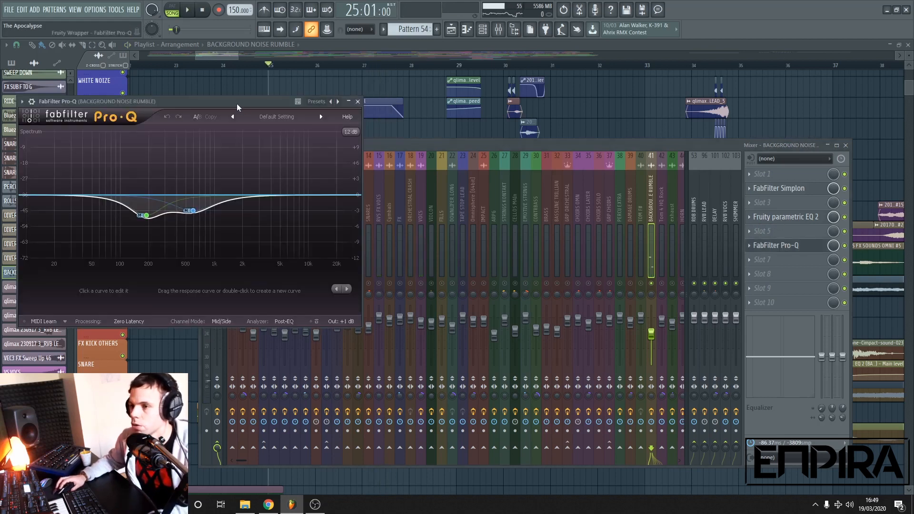
{"action": "left_click_drag", "start_coordinate": [236, 103], "coordinate": [401, 129]}
{"action": "key", "text": "Escape"}
{"action": "left_click", "coordinate": [793, 218]}
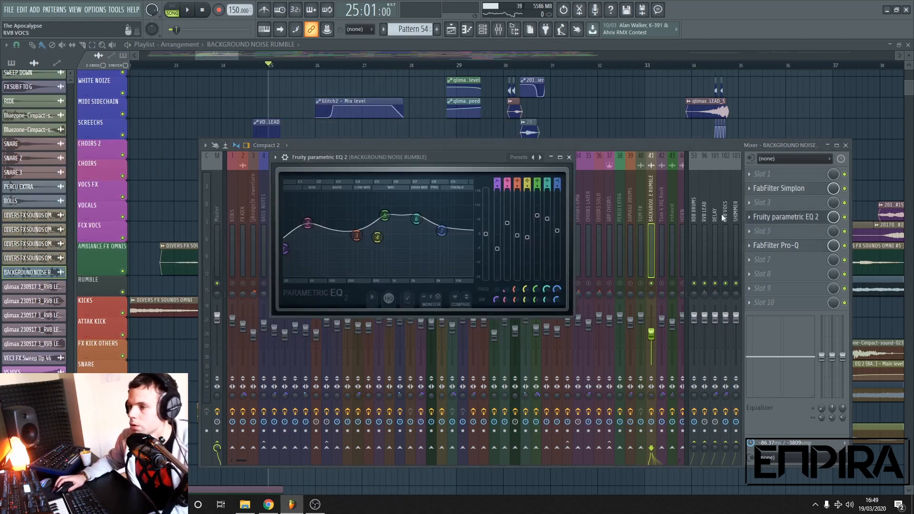
{"action": "key", "text": "Escape"}
{"action": "key", "text": "Escape"}
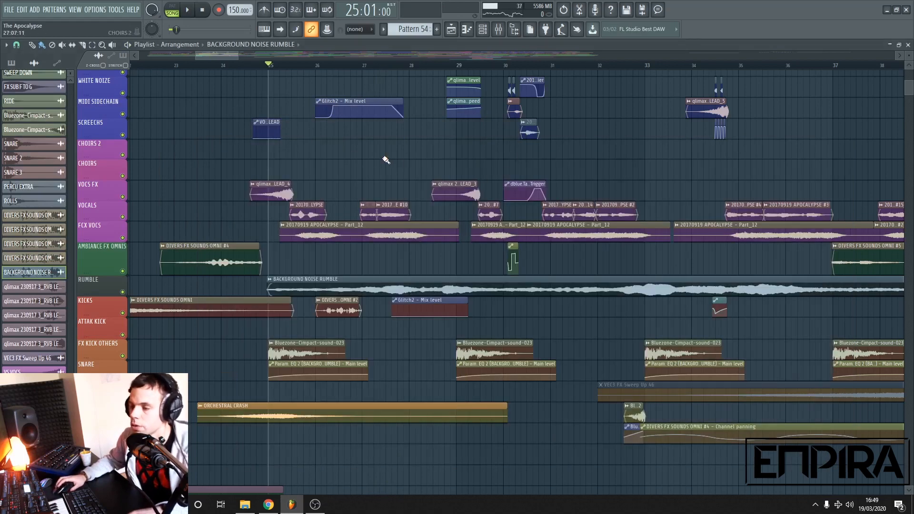
{"action": "scroll", "coordinate": [386, 160], "scroll_direction": "down", "scroll_amount": 3}
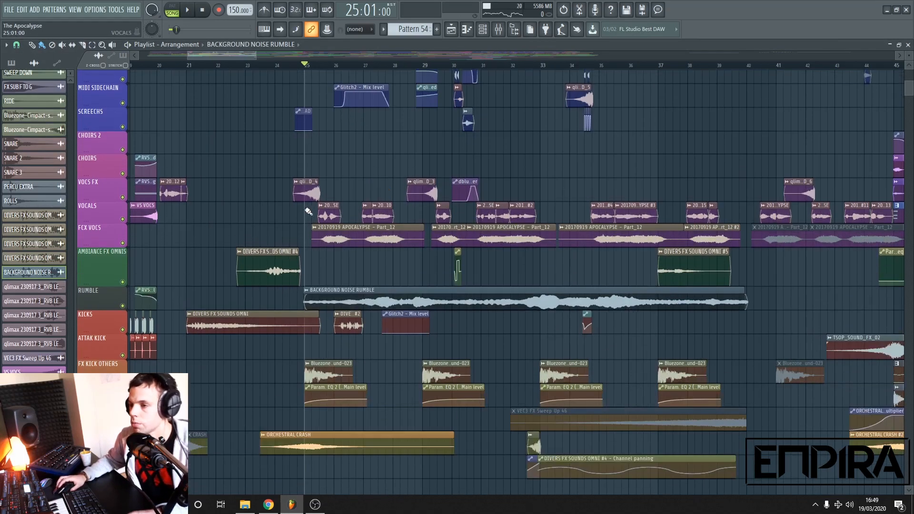
Examine the vocal, rumble and impact clips after bar 25 and briefly play the arrangement from bar 37.
{"action": "scroll", "coordinate": [308, 212], "scroll_direction": "up", "scroll_amount": 4}
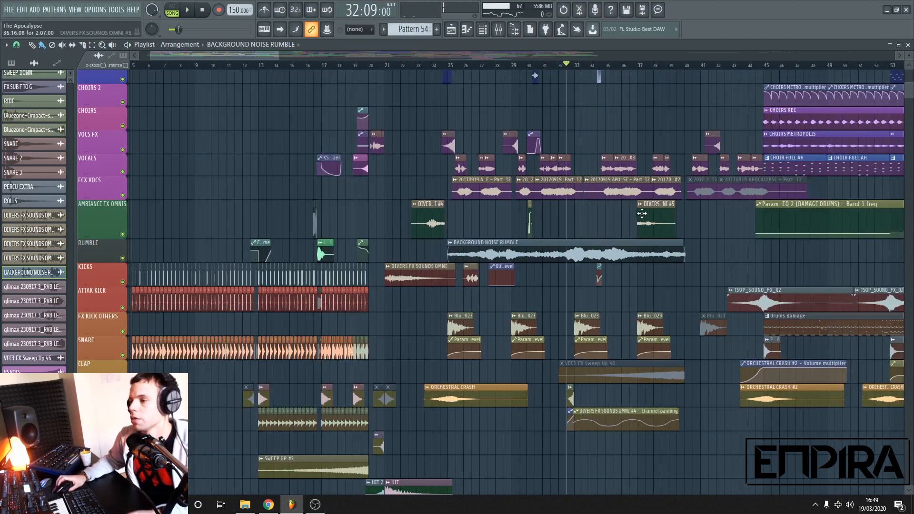
{"action": "scroll", "coordinate": [626, 208], "scroll_direction": "up", "scroll_amount": 2}
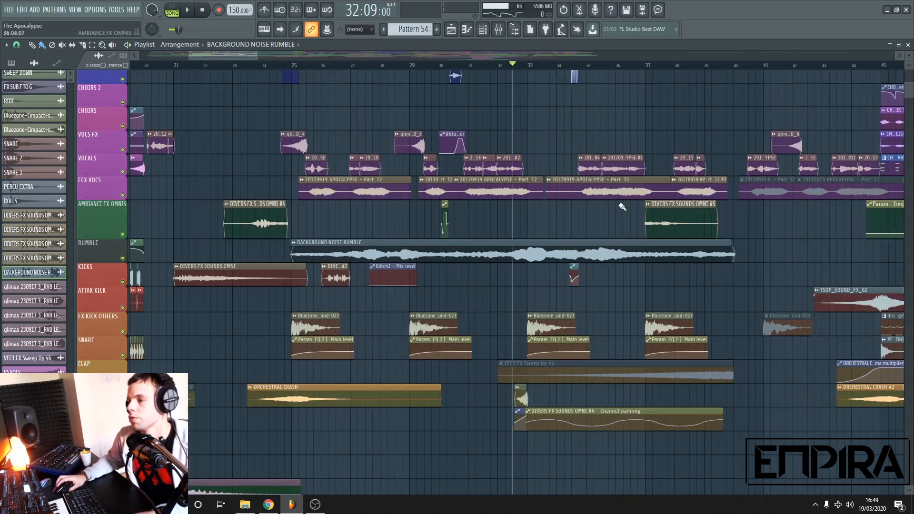
{"action": "scroll", "coordinate": [575, 182], "scroll_direction": "up", "scroll_amount": 3}
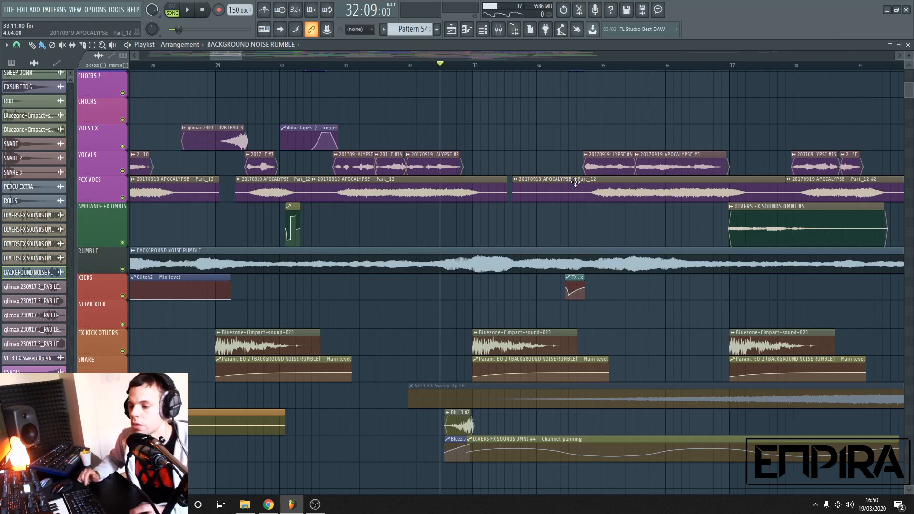
{"action": "scroll", "coordinate": [566, 189], "scroll_direction": "down", "scroll_amount": 2}
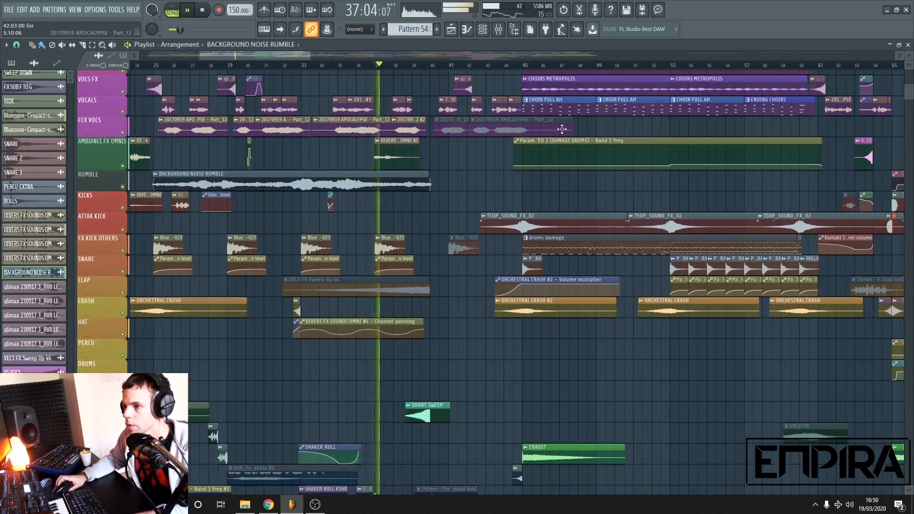
{"action": "scroll", "coordinate": [500, 218], "scroll_direction": "down", "scroll_amount": 2}
{"action": "scroll", "coordinate": [414, 165], "scroll_direction": "up", "scroll_amount": 5}
{"action": "key", "text": "space"}
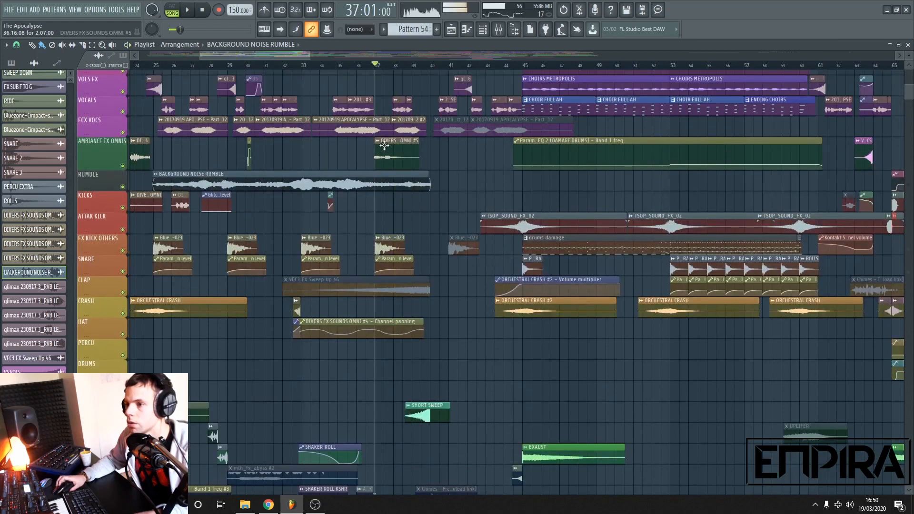
Open the DIVERS FX SOUNDS OMNI #5 clip's sample settings, check its FX SOUND mixer track and close both.
{"action": "scroll", "coordinate": [386, 147], "scroll_direction": "up", "scroll_amount": 2}
{"action": "double_click", "coordinate": [408, 152]}
{"action": "key", "text": "F9"}
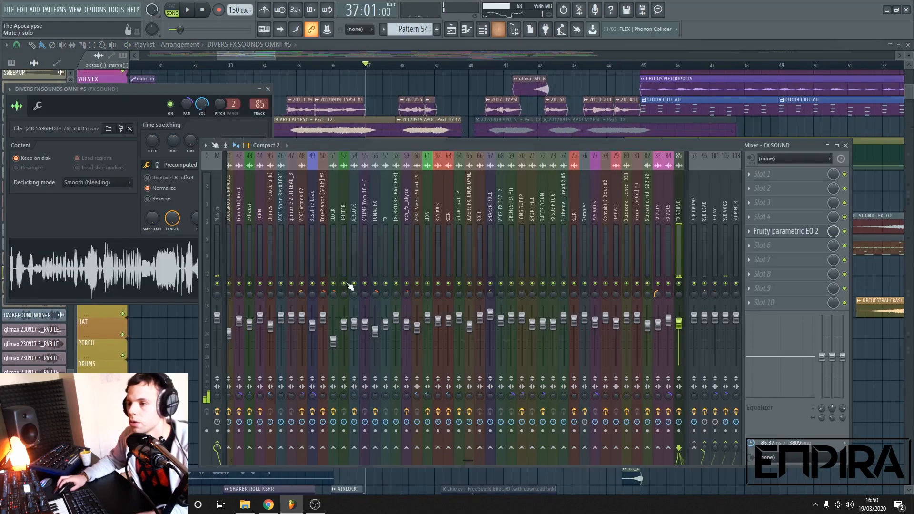
{"action": "key", "text": "F9"}
{"action": "key", "text": "Escape"}
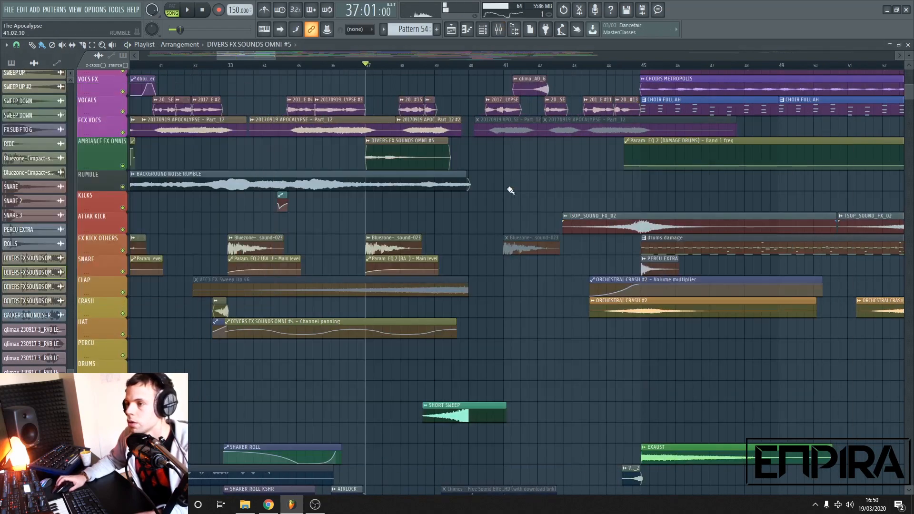
Play the AIRLOCK effect from bar 36 with its mixer track soloed, and bring the other mixer tracks back.
{"action": "scroll", "coordinate": [508, 195], "scroll_direction": "down", "scroll_amount": 4}
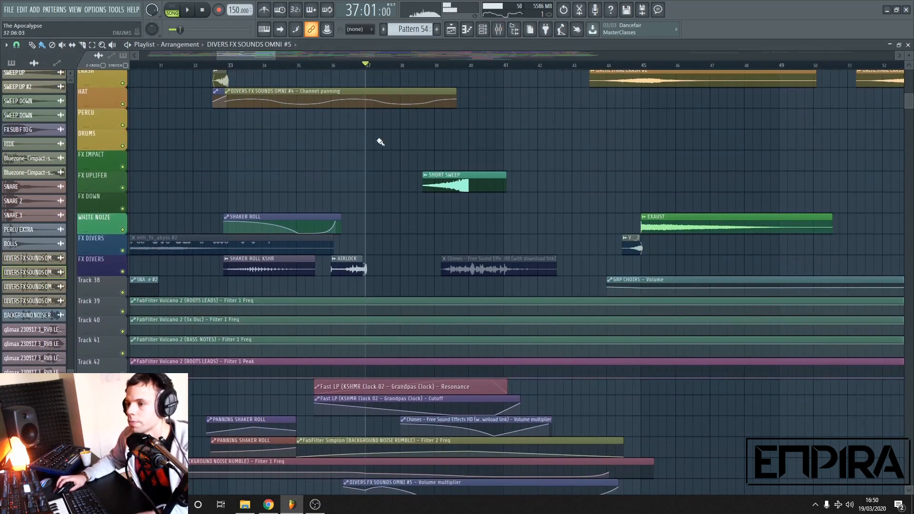
{"action": "left_click", "coordinate": [339, 66]}
{"action": "key", "text": "F9"}
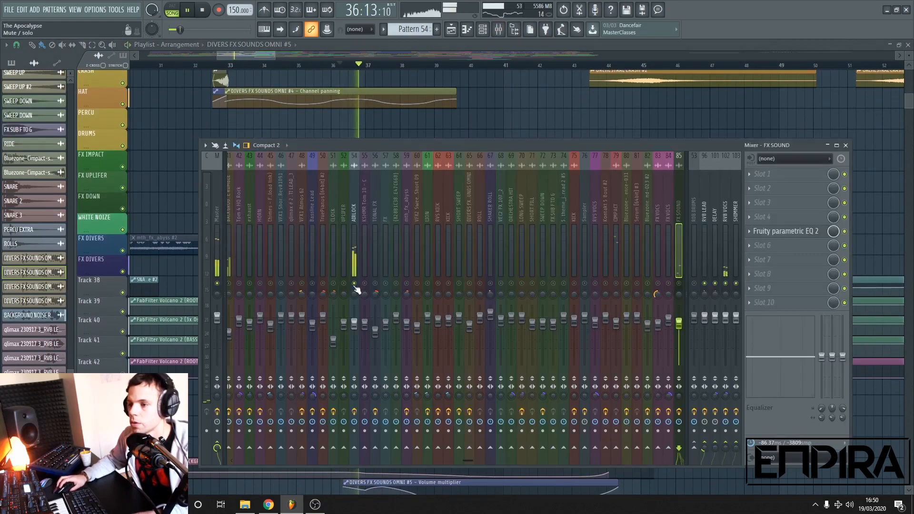
{"action": "right_click", "coordinate": [355, 284]}
{"action": "key", "text": "space"}
{"action": "key", "text": "F9"}
Set the playback start just before bar 45 and play the transition into the choir section.
{"action": "scroll", "coordinate": [592, 133], "scroll_direction": "up", "scroll_amount": 4}
{"action": "scroll", "coordinate": [602, 93], "scroll_direction": "down", "scroll_amount": 3}
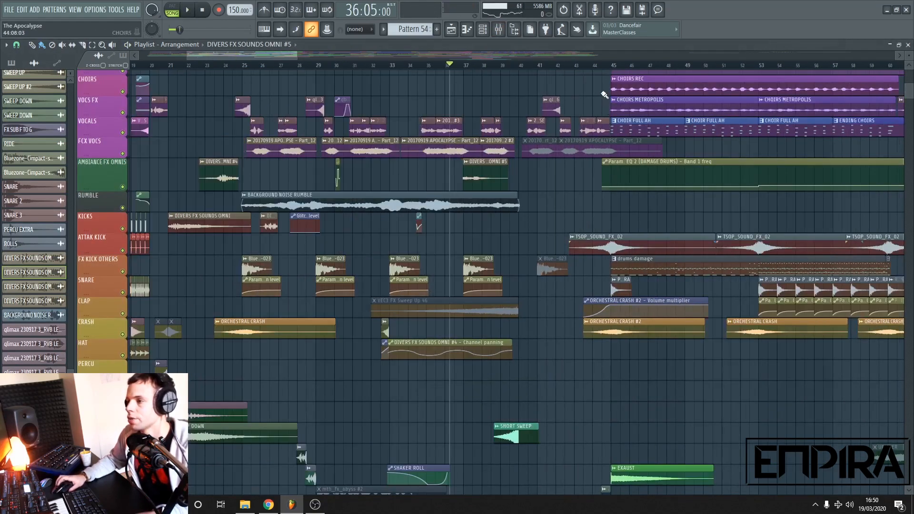
{"action": "scroll", "coordinate": [601, 72], "scroll_direction": "up", "scroll_amount": 3}
{"action": "left_click", "coordinate": [604, 67]}
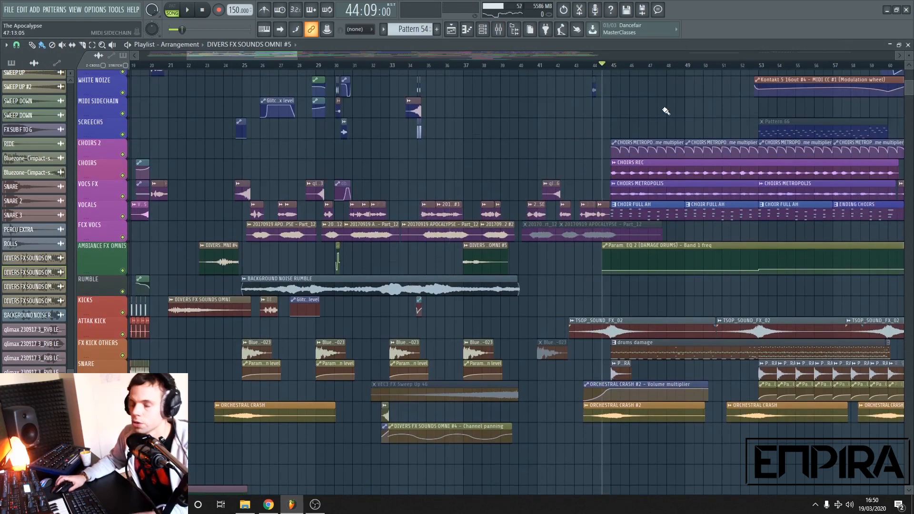
{"action": "key", "text": "space"}
{"action": "scroll", "coordinate": [665, 111], "scroll_direction": "up", "scroll_amount": 1}
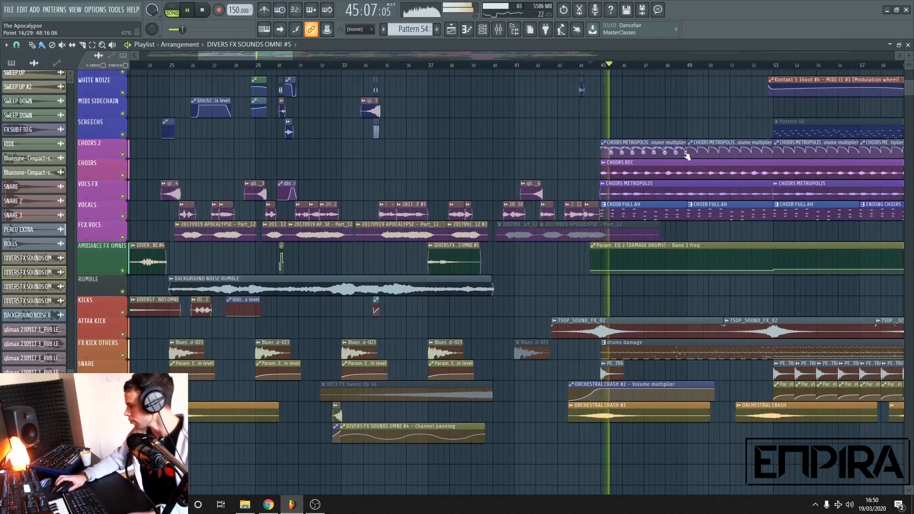
{"action": "scroll", "coordinate": [612, 138], "scroll_direction": "down", "scroll_amount": 2}
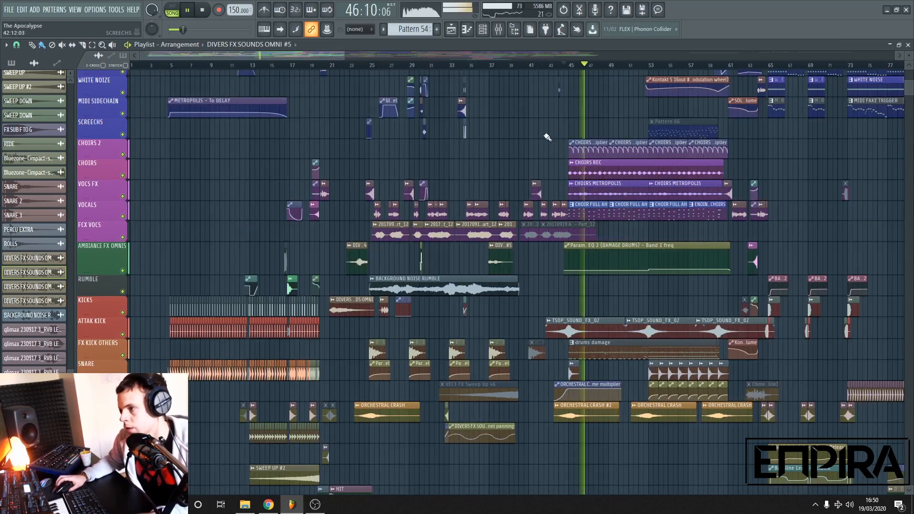
{"action": "scroll", "coordinate": [612, 138], "scroll_direction": "up", "scroll_amount": 2}
{"action": "key", "text": "space"}
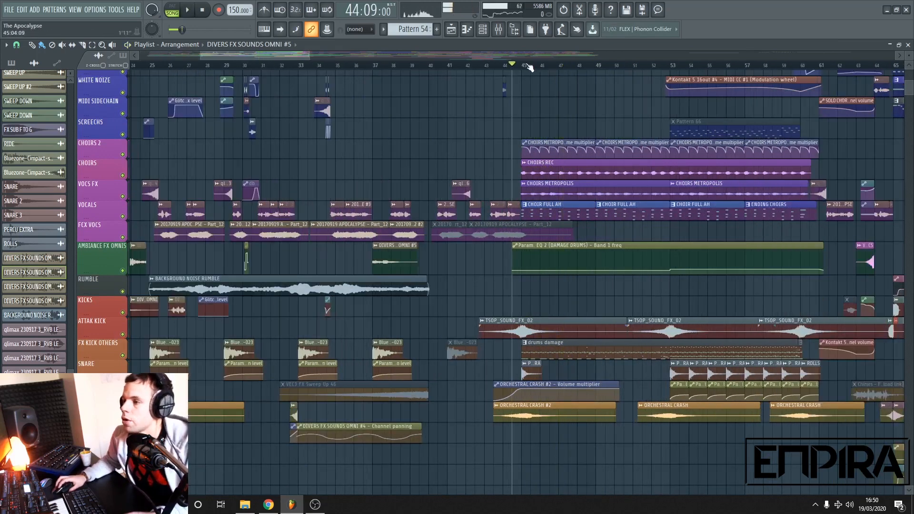
Set the playback start to bar 45 and play the CHOIRS and CHOIRS 2 playlist tracks in isolation.
{"action": "left_click", "coordinate": [529, 67]}
{"action": "scroll", "coordinate": [529, 68], "scroll_direction": "up", "scroll_amount": 2}
{"action": "scroll", "coordinate": [526, 152], "scroll_direction": "up", "scroll_amount": 1}
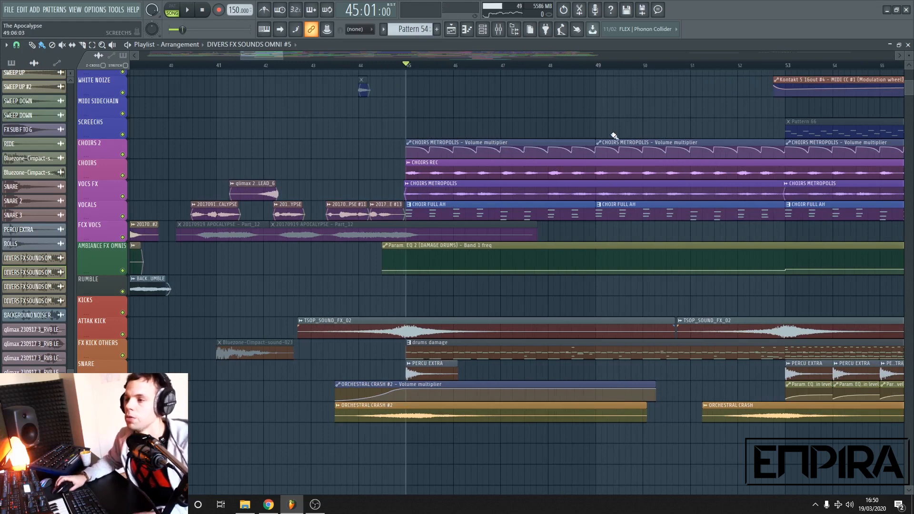
{"action": "scroll", "coordinate": [621, 142], "scroll_direction": "up", "scroll_amount": 3}
{"action": "scroll", "coordinate": [374, 278], "scroll_direction": "down", "scroll_amount": 2}
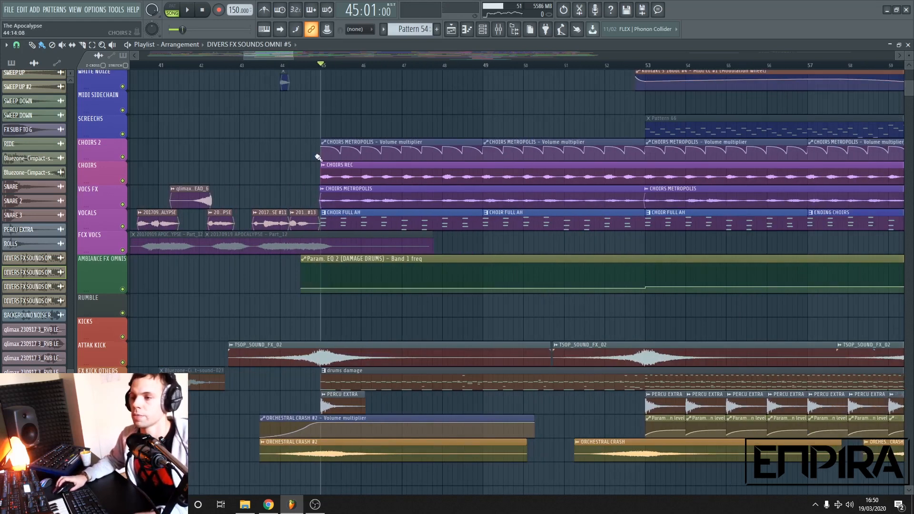
{"action": "right_click", "coordinate": [122, 181]}
{"action": "left_click", "coordinate": [122, 156]}
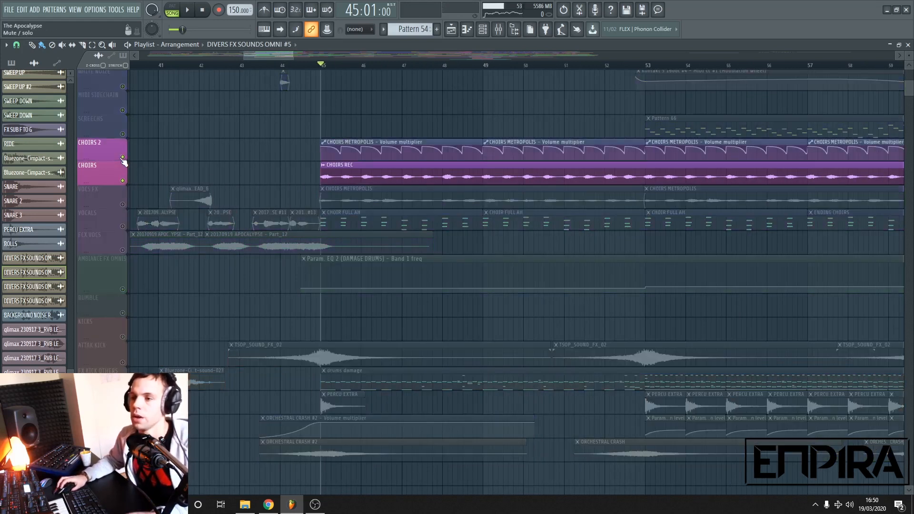
{"action": "key", "text": "space"}
{"action": "key", "text": "space"}
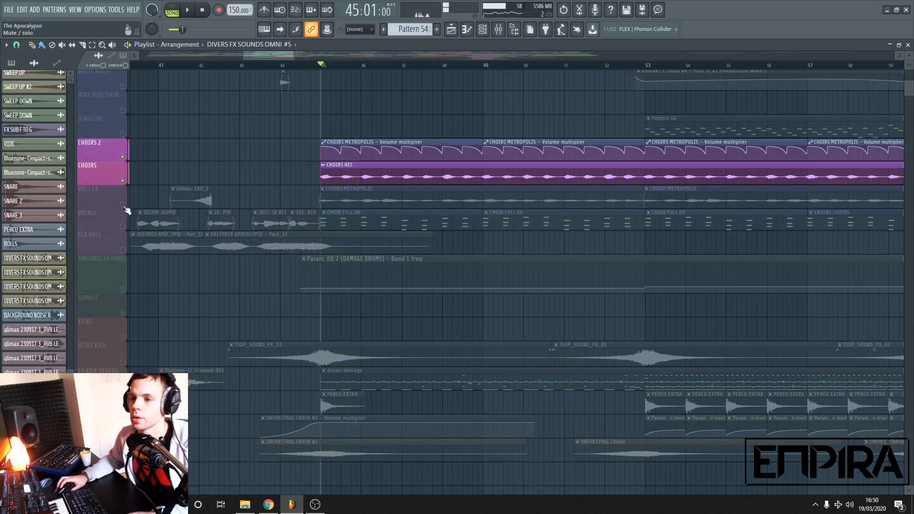
Play the VOCS FX track on its own, and solo the VOCALS track with its CHOIR FULL AH pattern opened.
{"action": "right_click", "coordinate": [123, 205]}
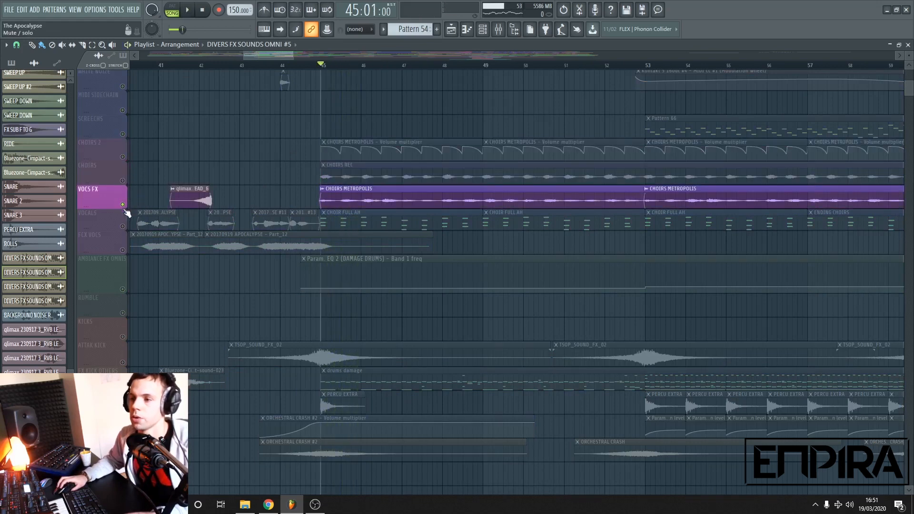
{"action": "key", "text": "space"}
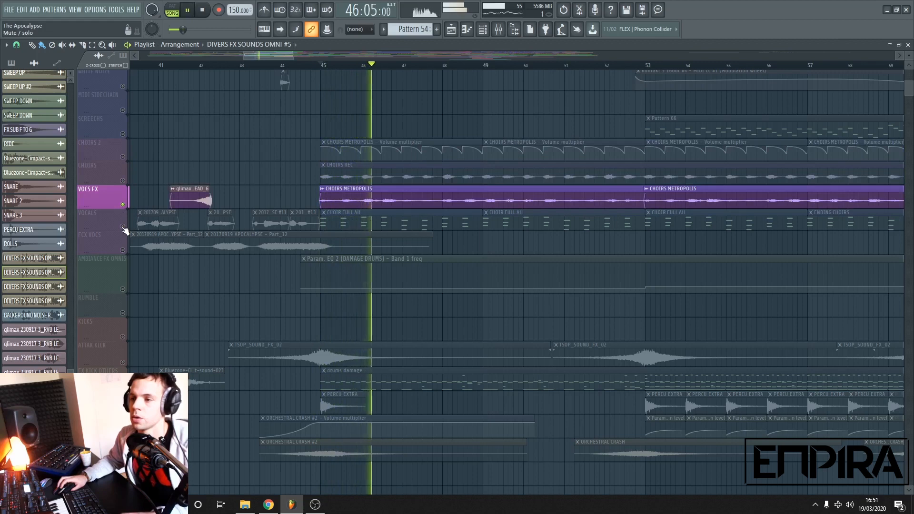
{"action": "left_click", "coordinate": [123, 181]}
{"action": "left_click", "coordinate": [122, 157]}
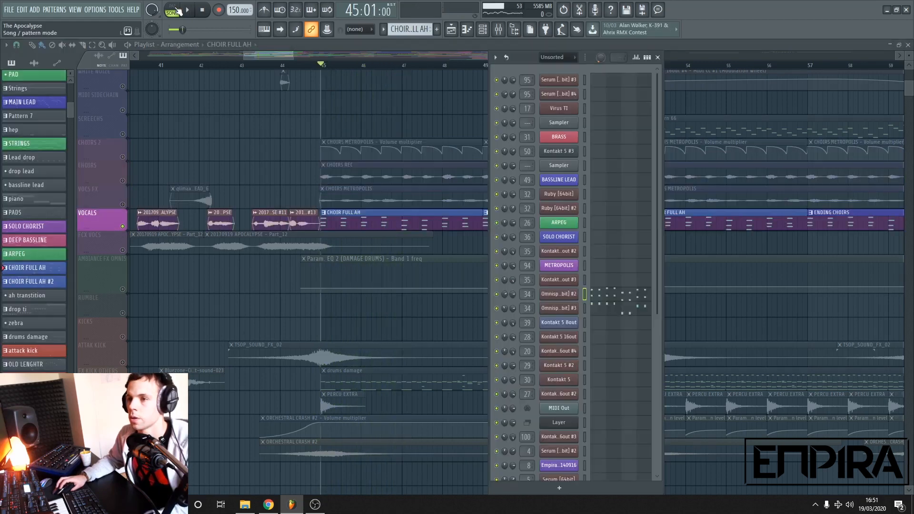
Play the CHOIR FULL AH pattern alone, toggling its Omnisphere channels to compare the layers, and close the channel list.
{"action": "left_click", "coordinate": [178, 11]}
{"action": "key", "text": "space"}
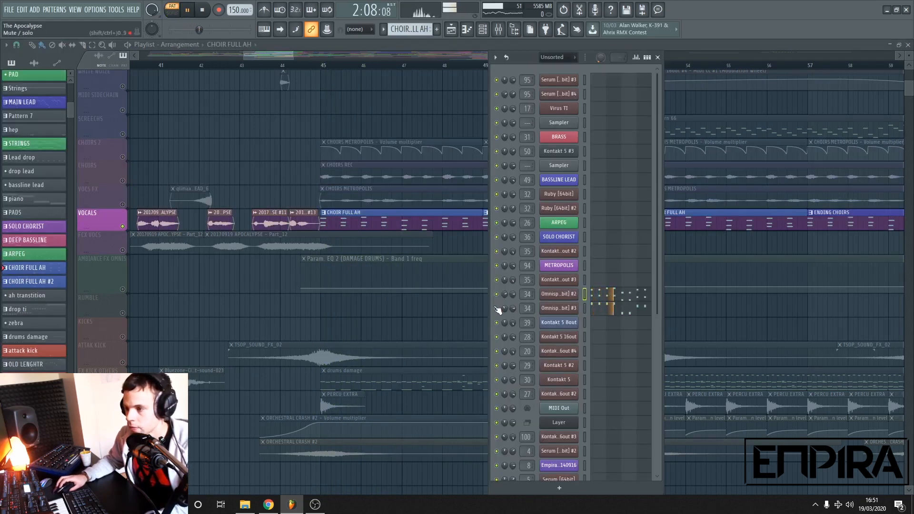
{"action": "left_click", "coordinate": [495, 294]}
{"action": "left_click", "coordinate": [497, 308]}
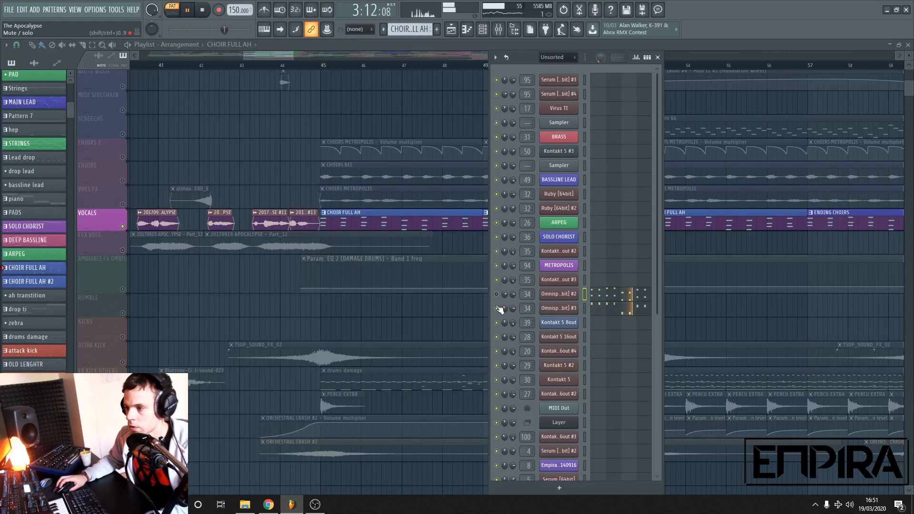
{"action": "key", "text": "space"}
{"action": "key", "text": "F6"}
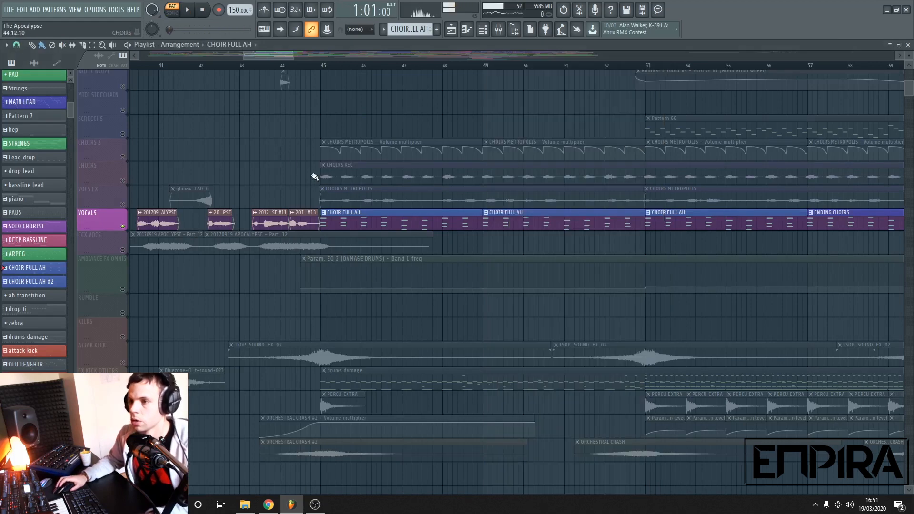
Enable VOCS FX, CHOIRS and CHOIRS 2 alongside VOCALS and play the combined choir layers from bar 45.
{"action": "left_click", "coordinate": [325, 67]}
{"action": "left_click", "coordinate": [123, 205]}
{"action": "left_click", "coordinate": [122, 180]}
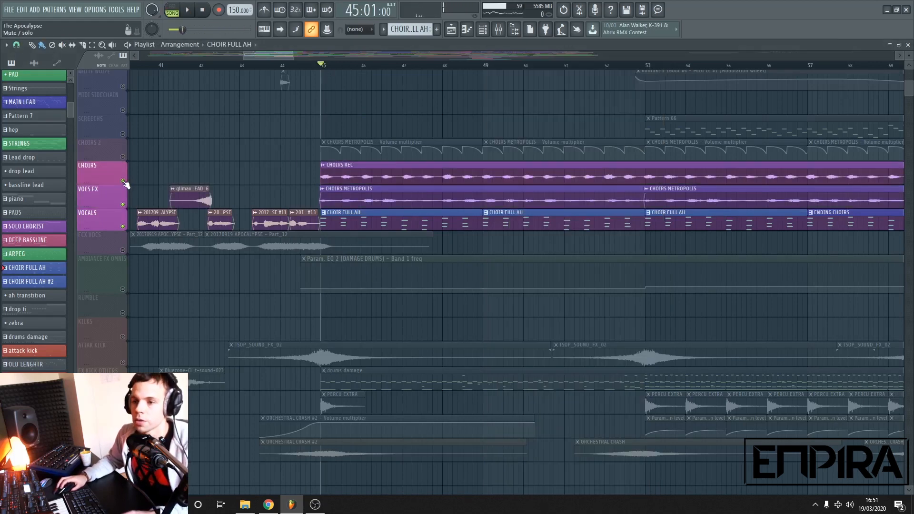
{"action": "left_click", "coordinate": [122, 157]}
{"action": "key", "text": "space"}
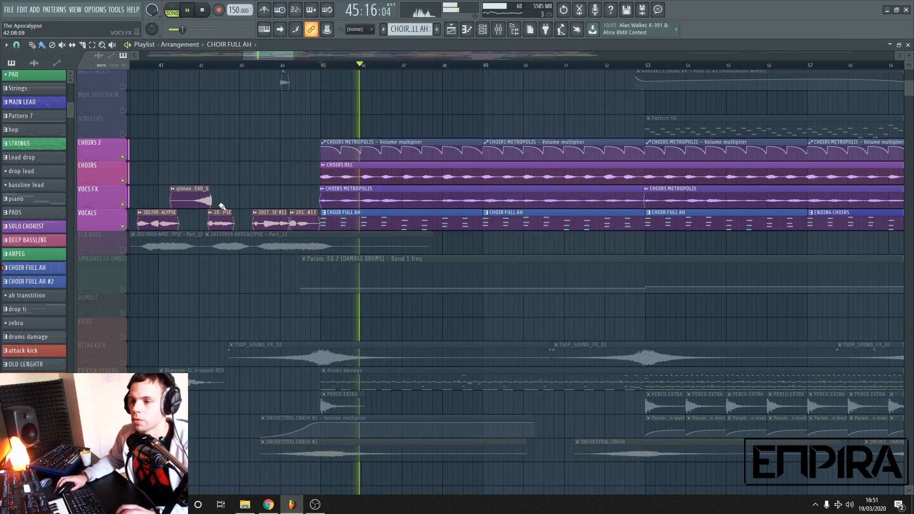
{"action": "key", "text": "space"}
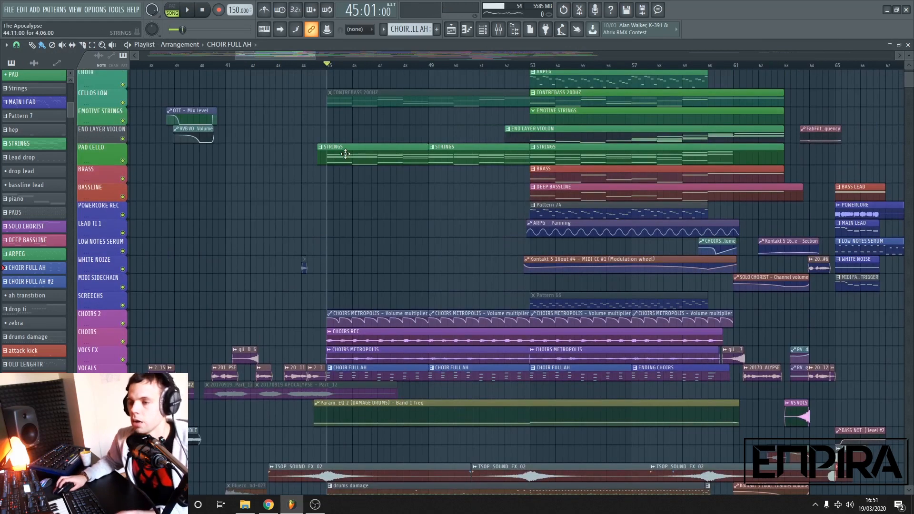
Open the STRINGS pattern's notes, play them from bar 5 of the pattern and return to the playlist.
{"action": "double_click", "coordinate": [345, 154]}
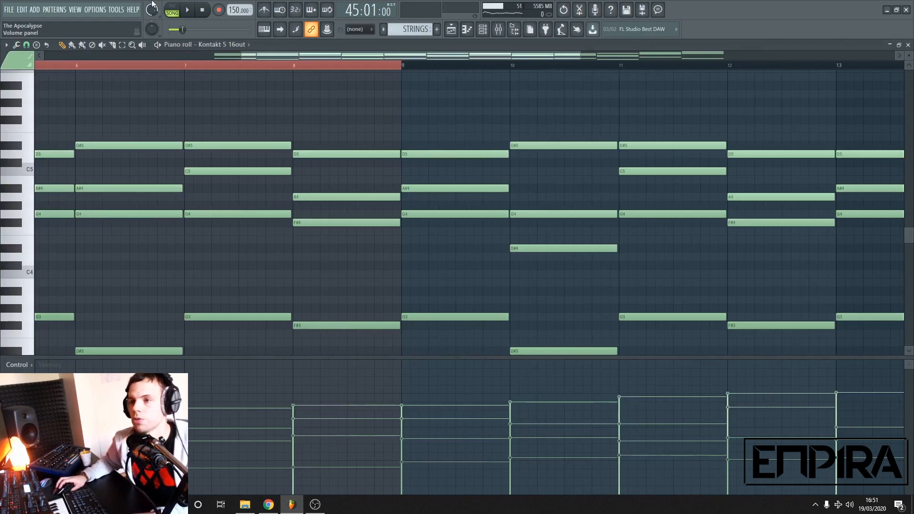
{"action": "scroll", "coordinate": [419, 143], "scroll_direction": "down", "scroll_amount": 3}
{"action": "scroll", "coordinate": [328, 121], "scroll_direction": "up", "scroll_amount": 1}
{"action": "left_click", "coordinate": [165, 65]}
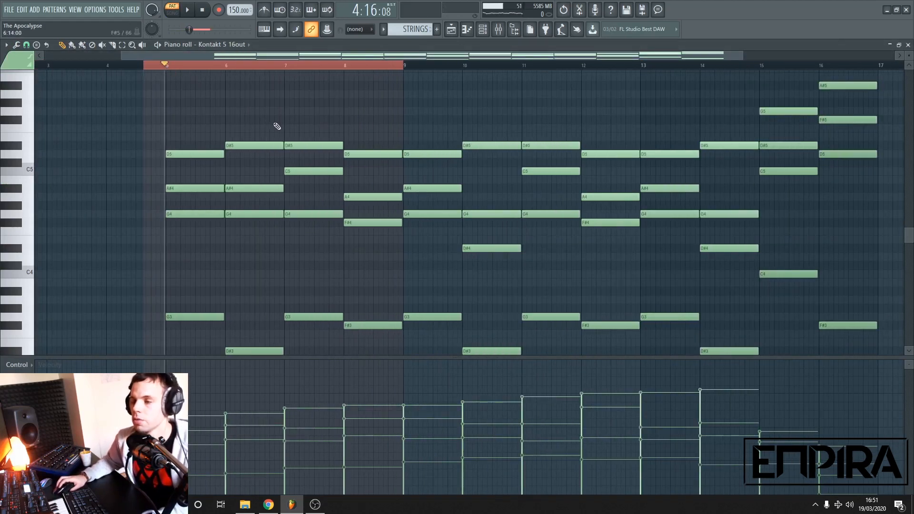
{"action": "key", "text": "space"}
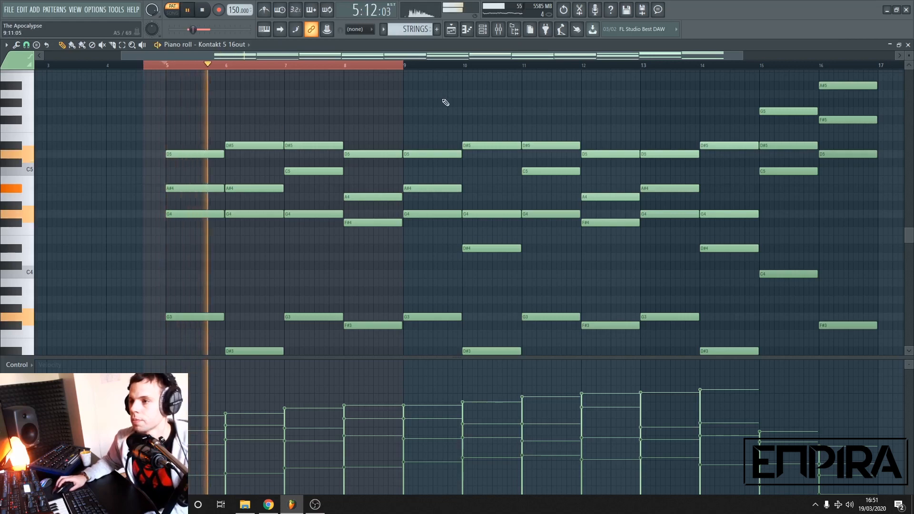
{"action": "key", "text": "Escape"}
{"action": "key", "text": "space"}
{"action": "key", "text": "Escape"}
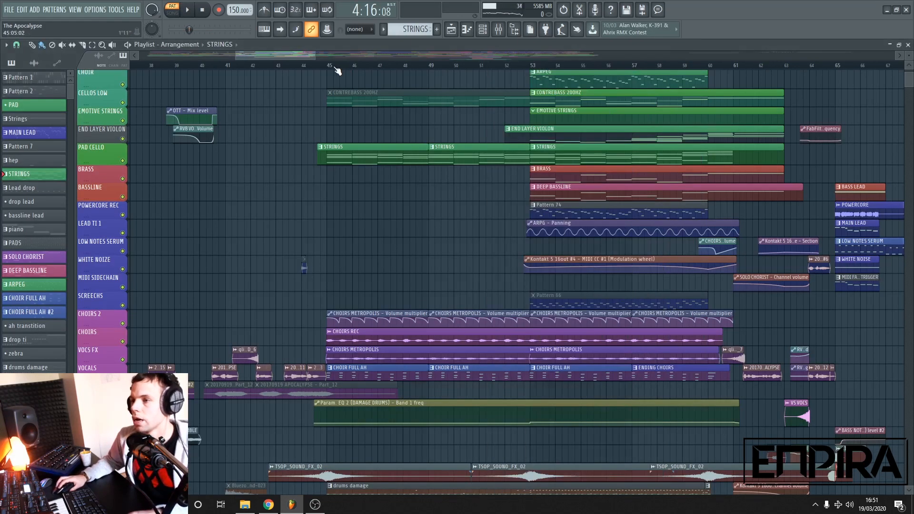
Open the drums damage pattern from the FX KICK OTHERS track and examine its notes and velocities.
{"action": "scroll", "coordinate": [352, 157], "scroll_direction": "right", "scroll_amount": 1}
{"action": "scroll", "coordinate": [352, 157], "scroll_direction": "down", "scroll_amount": 4}
{"action": "scroll", "coordinate": [345, 273], "scroll_direction": "up", "scroll_amount": 2}
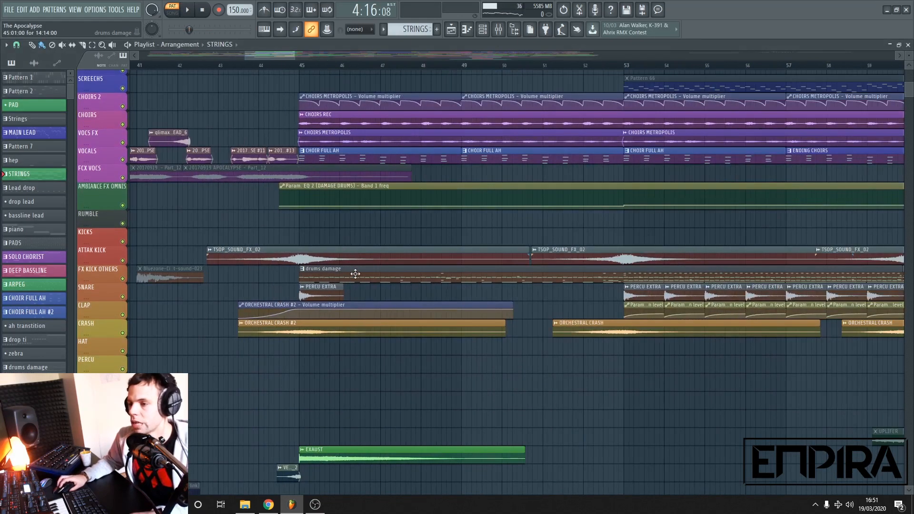
{"action": "double_click", "coordinate": [355, 273]}
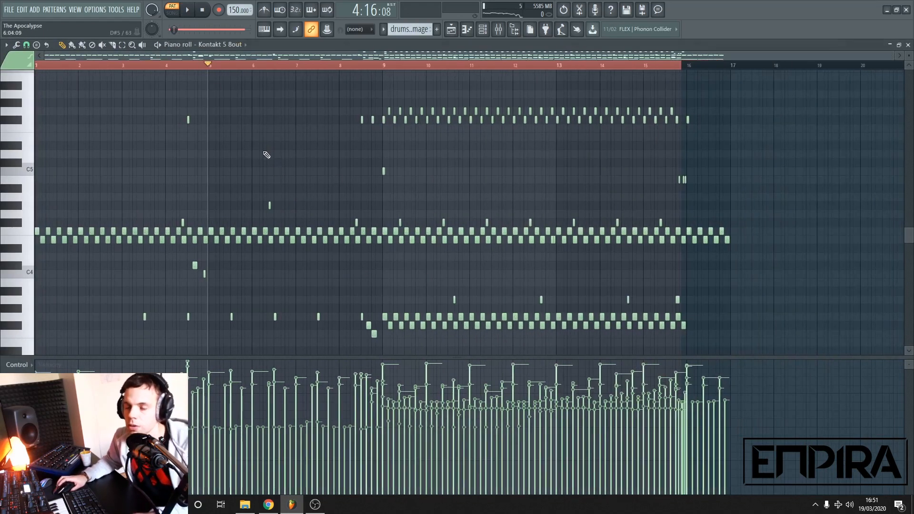
{"action": "key", "text": "space"}
{"action": "scroll", "coordinate": [61, 134], "scroll_direction": "down", "scroll_amount": 3}
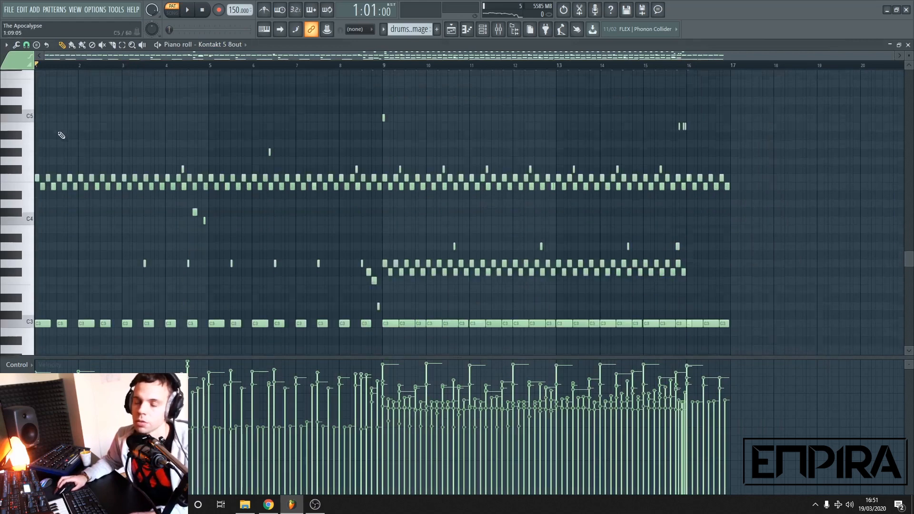
{"action": "scroll", "coordinate": [52, 144], "scroll_direction": "up", "scroll_amount": 2}
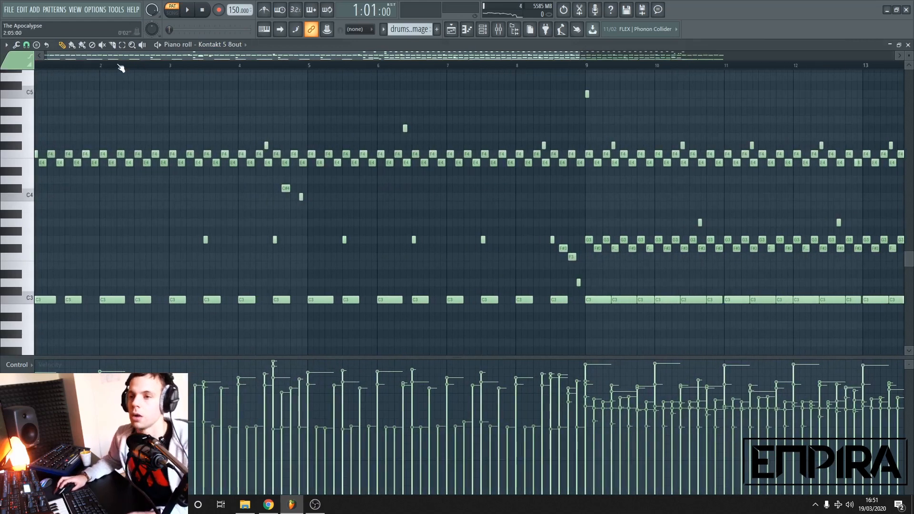
Examine the drums damage notes, play them from bar 2 of the pattern and return to the playlist.
{"action": "scroll", "coordinate": [116, 135], "scroll_direction": "up", "scroll_amount": 2}
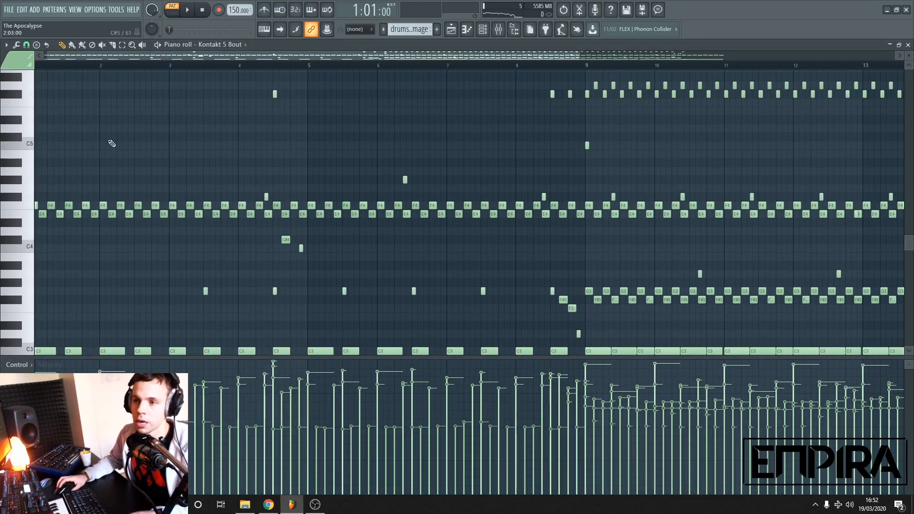
{"action": "scroll", "coordinate": [132, 168], "scroll_direction": "down", "scroll_amount": 2}
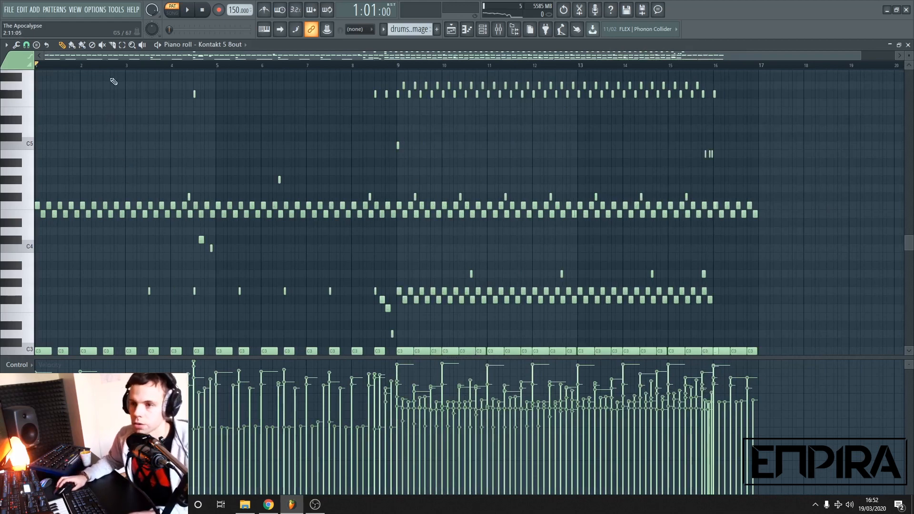
{"action": "left_click", "coordinate": [86, 64]}
{"action": "key", "text": "space"}
{"action": "scroll", "coordinate": [82, 133], "scroll_direction": "up", "scroll_amount": 1}
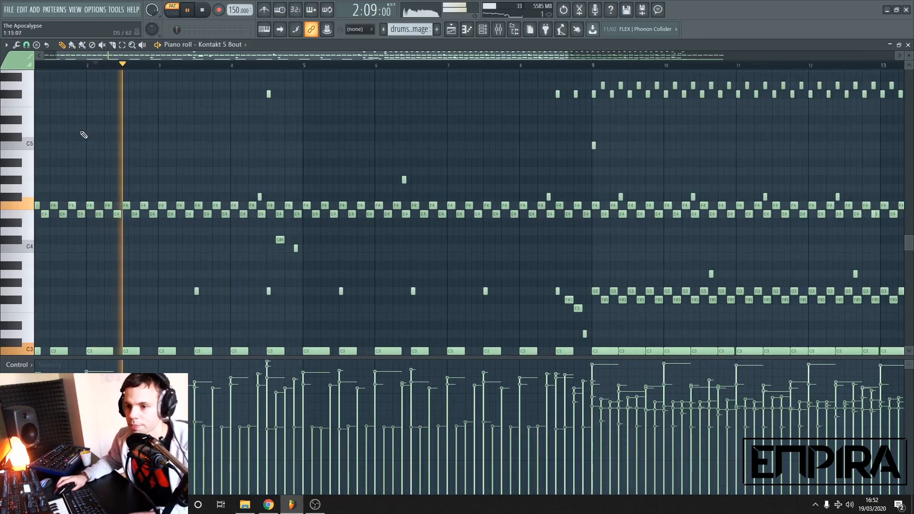
{"action": "scroll", "coordinate": [112, 144], "scroll_direction": "down", "scroll_amount": 2}
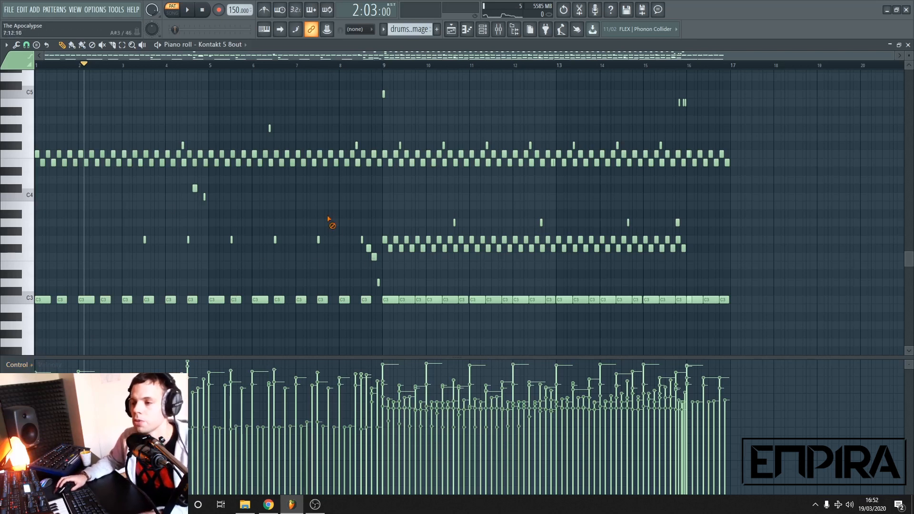
{"action": "key", "text": "Escape"}
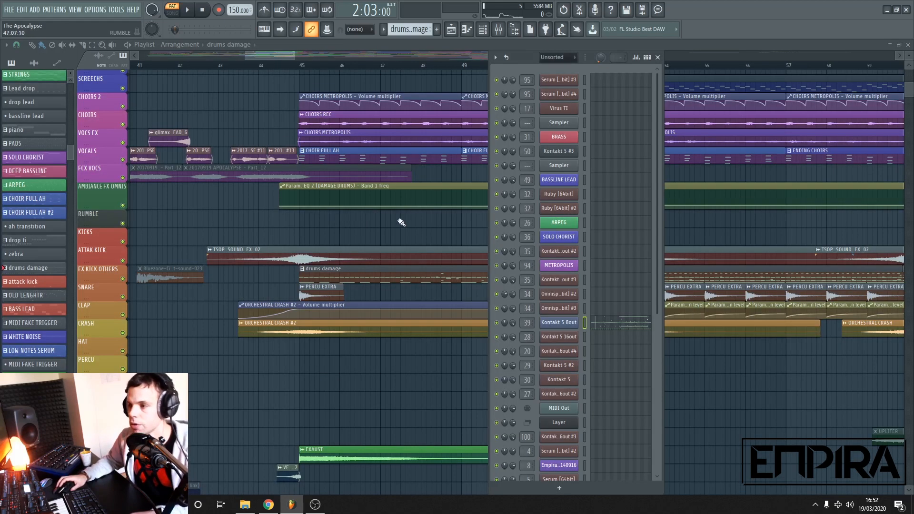
{"action": "key", "text": "Escape"}
Play the song from bar 52 through the entry of the full string, brass and choir layers, and stop playback.
{"action": "scroll", "coordinate": [424, 154], "scroll_direction": "down", "scroll_amount": 3}
{"action": "scroll", "coordinate": [606, 84], "scroll_direction": "up", "scroll_amount": 3}
{"action": "left_click", "coordinate": [463, 64]}
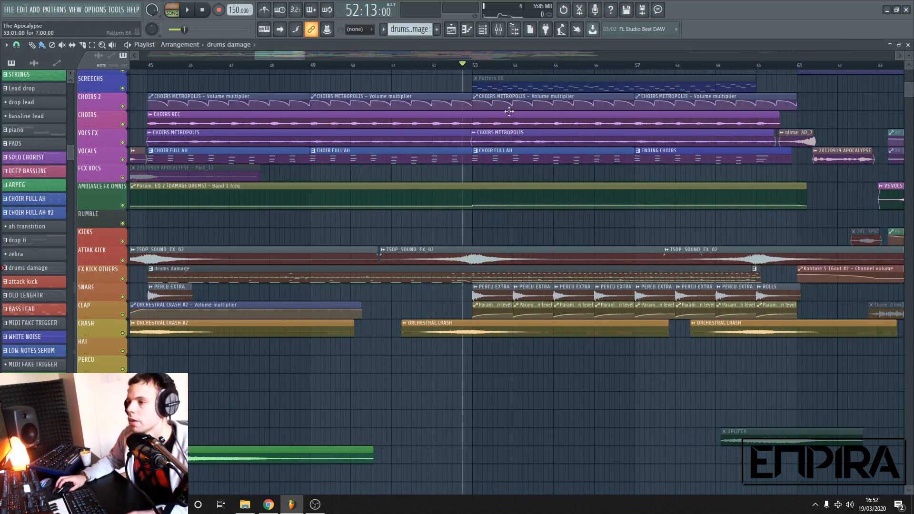
{"action": "scroll", "coordinate": [564, 219], "scroll_direction": "up", "scroll_amount": 2}
{"action": "scroll", "coordinate": [476, 222], "scroll_direction": "up", "scroll_amount": 5}
{"action": "scroll", "coordinate": [450, 224], "scroll_direction": "down", "scroll_amount": 2}
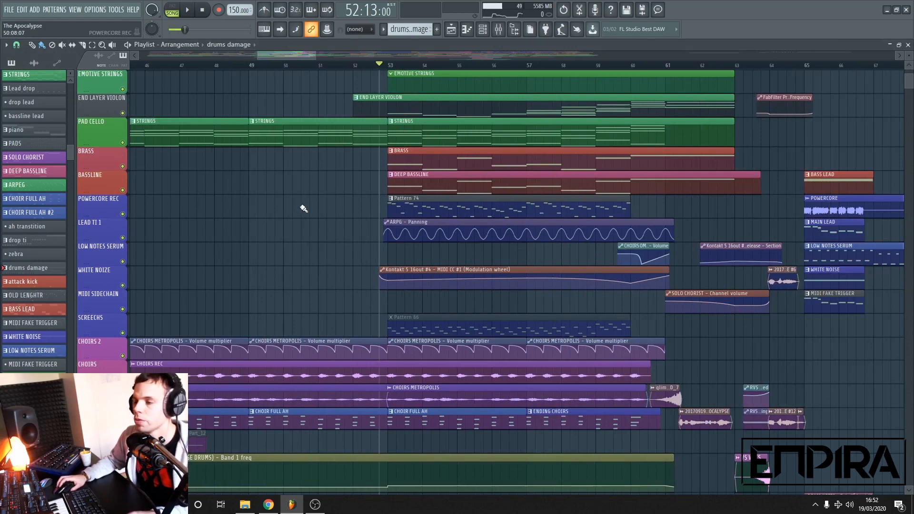
{"action": "scroll", "coordinate": [347, 212], "scroll_direction": "up", "scroll_amount": 4}
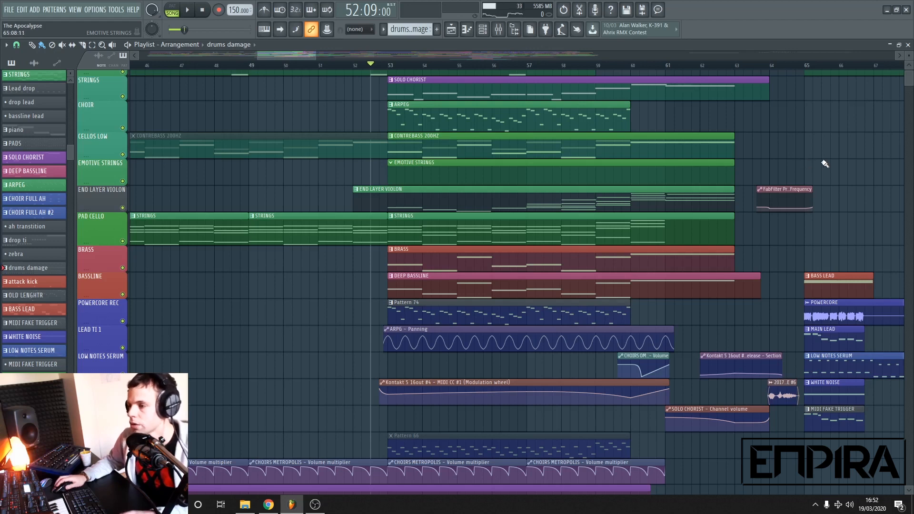
{"action": "key", "text": "F9"}
{"action": "key", "text": "space"}
{"action": "key", "text": "F9"}
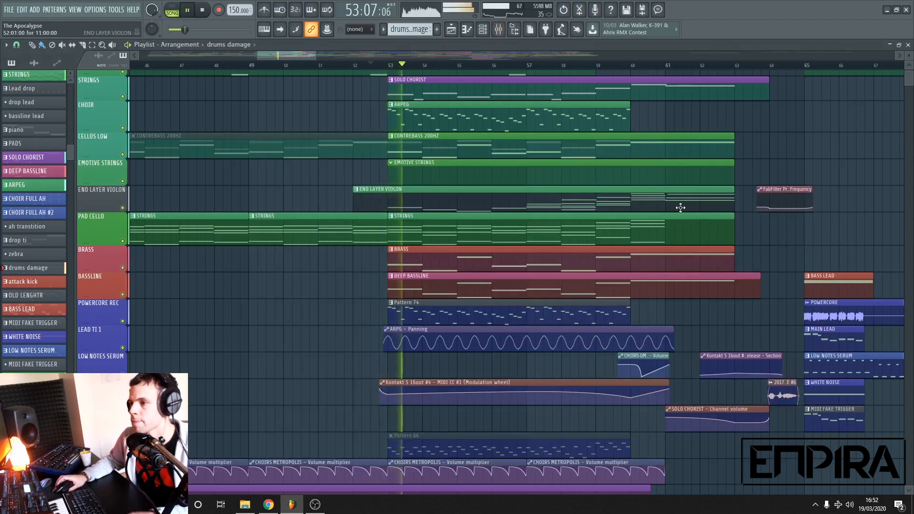
{"action": "scroll", "coordinate": [679, 208], "scroll_direction": "up", "scroll_amount": 2}
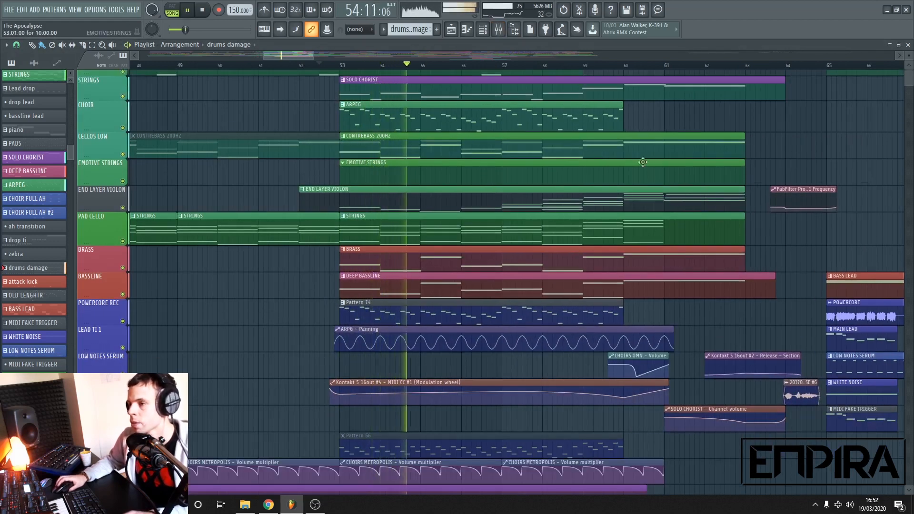
{"action": "key", "text": "space"}
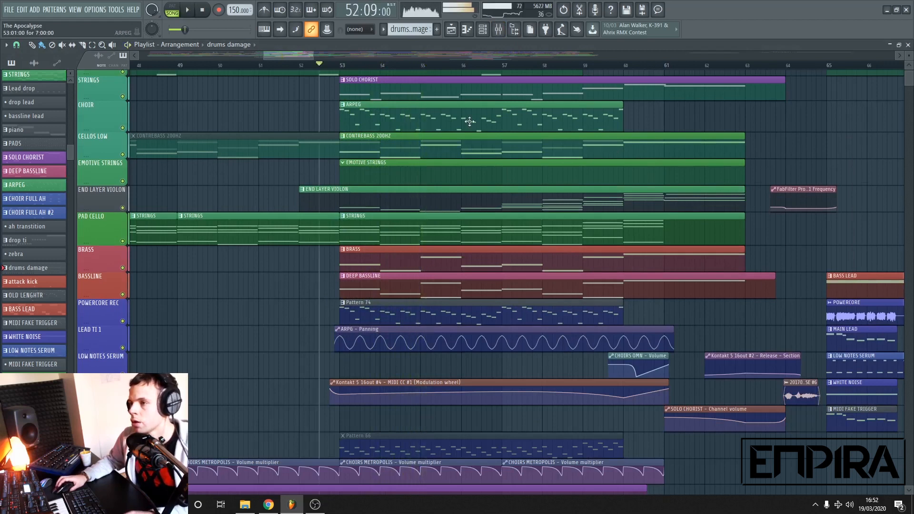
Open the SOLO CHORIST pattern's notes, play the melody from its start and return to the playlist.
{"action": "left_click", "coordinate": [402, 89]}
{"action": "scroll", "coordinate": [523, 148], "scroll_direction": "up", "scroll_amount": 2}
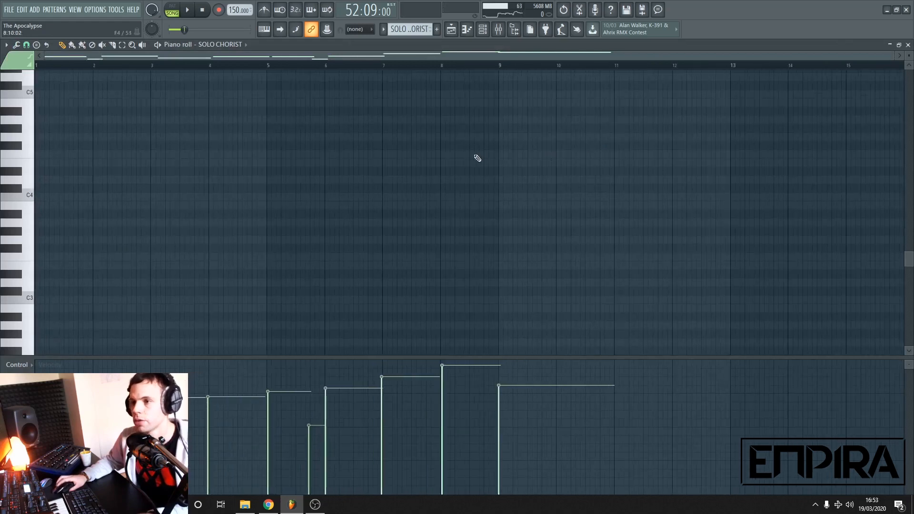
{"action": "scroll", "coordinate": [361, 153], "scroll_direction": "down", "scroll_amount": 4}
{"action": "scroll", "coordinate": [315, 135], "scroll_direction": "up", "scroll_amount": 8}
{"action": "key", "text": "l"}
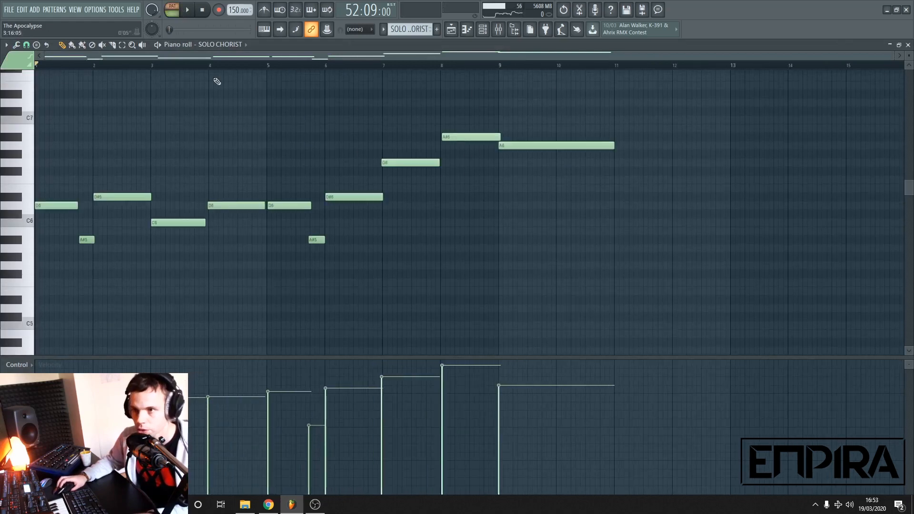
{"action": "key", "text": "space"}
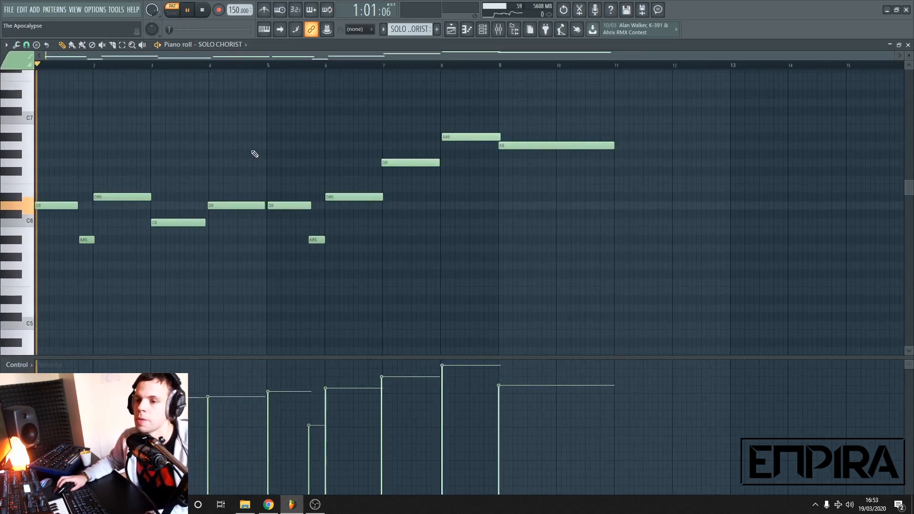
{"action": "key", "text": "Escape"}
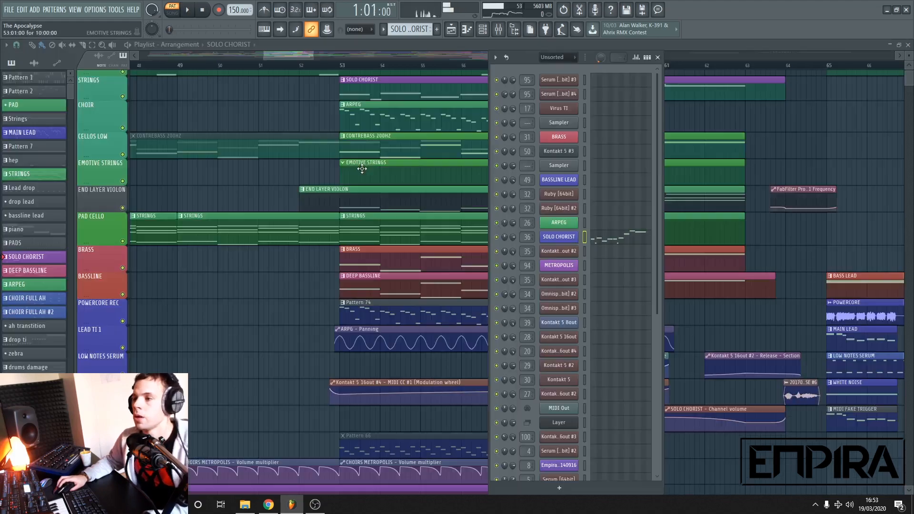
{"action": "right_click", "coordinate": [807, 149]}
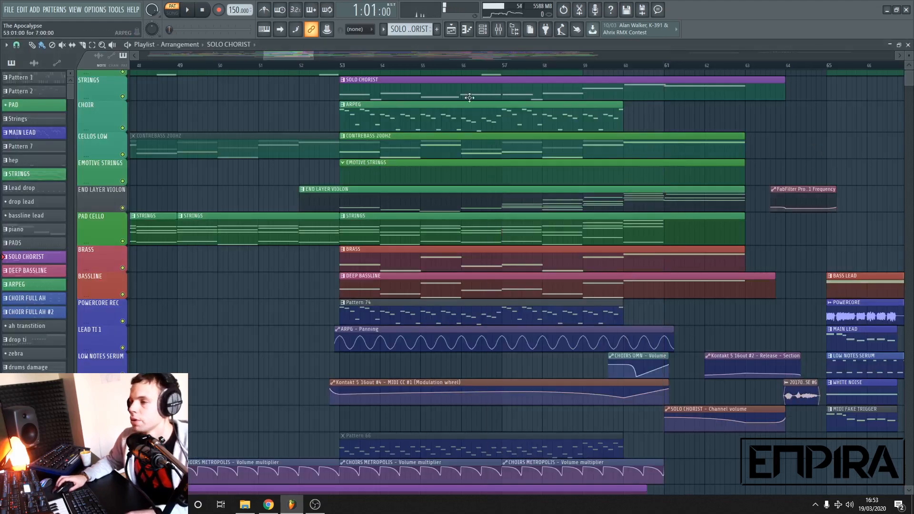
Open the ARPEG pattern's notes, play them from the start and return to the playlist.
{"action": "left_click", "coordinate": [344, 70]}
{"action": "double_click", "coordinate": [389, 119]}
{"action": "key", "text": "space"}
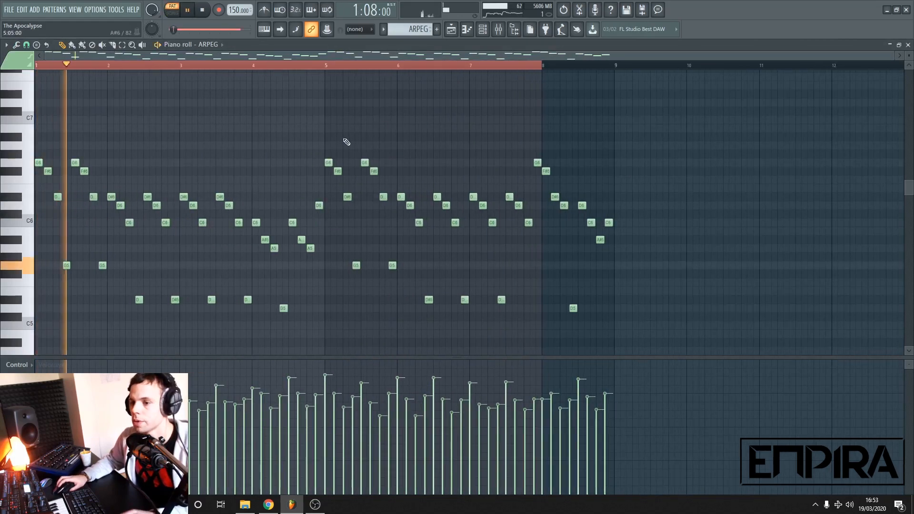
{"action": "key", "text": "space"}
{"action": "key", "text": "Escape"}
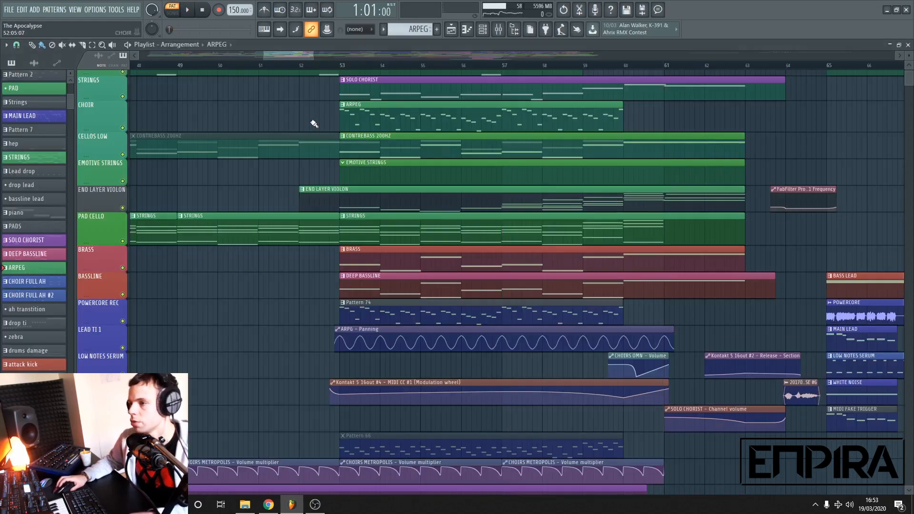
Play the full arrangement briefly from bar 53 in song mode and stop playback.
{"action": "left_click", "coordinate": [356, 66]}
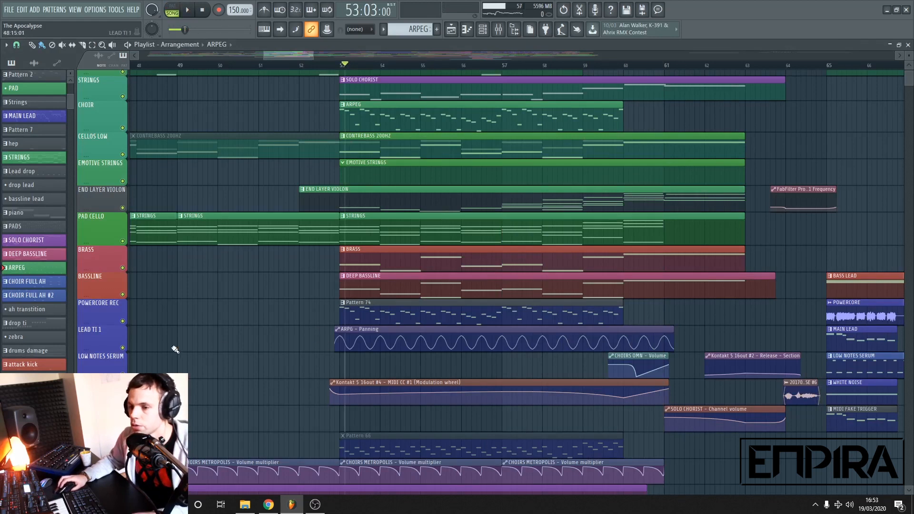
{"action": "key", "text": "space"}
{"action": "key", "text": "space"}
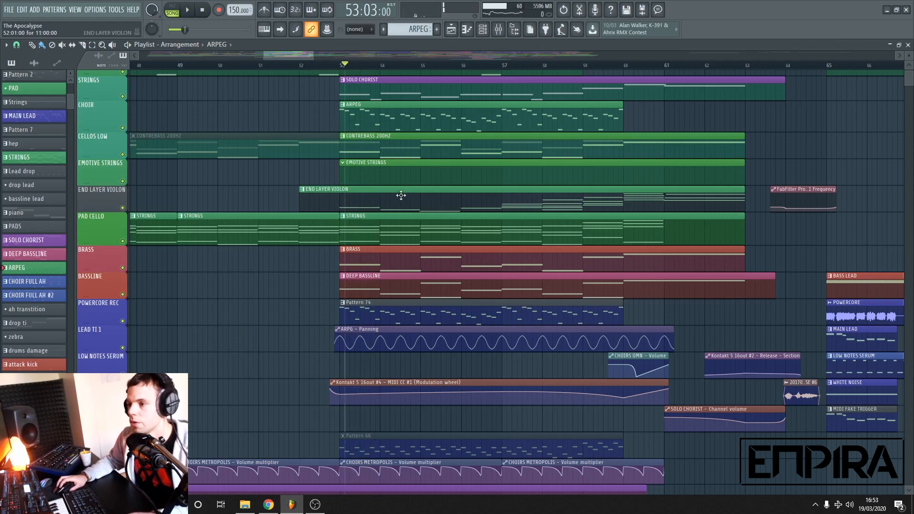
Examine the layers between bars 45 and 65, from the strings and brass through choirs and drums to the automation tracks.
{"action": "scroll", "coordinate": [392, 205], "scroll_direction": "down", "scroll_amount": 3}
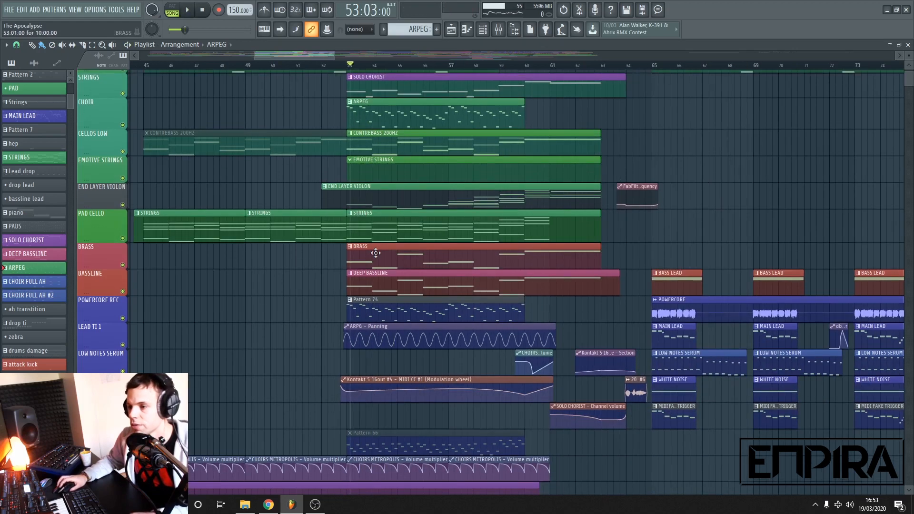
{"action": "scroll", "coordinate": [353, 284], "scroll_direction": "down", "scroll_amount": 2}
{"action": "scroll", "coordinate": [353, 284], "scroll_direction": "down", "scroll_amount": 10}
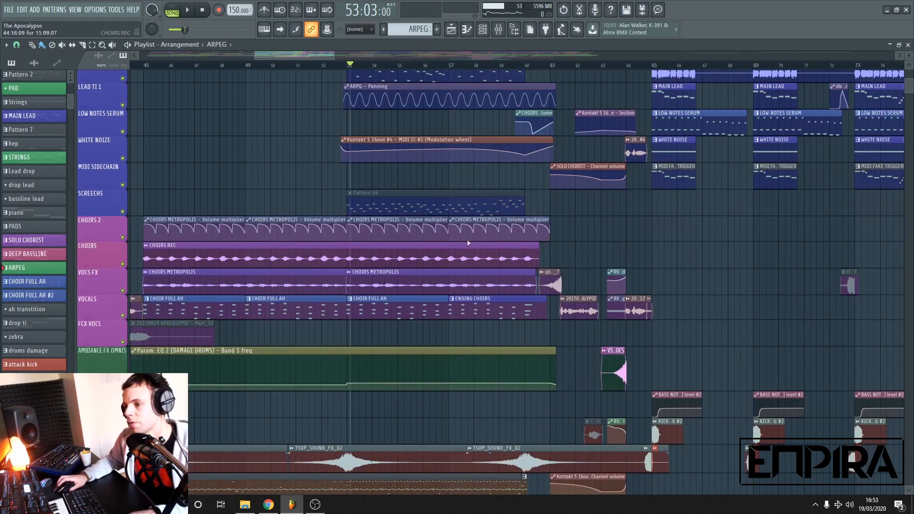
{"action": "scroll", "coordinate": [475, 323], "scroll_direction": "up", "scroll_amount": 9}
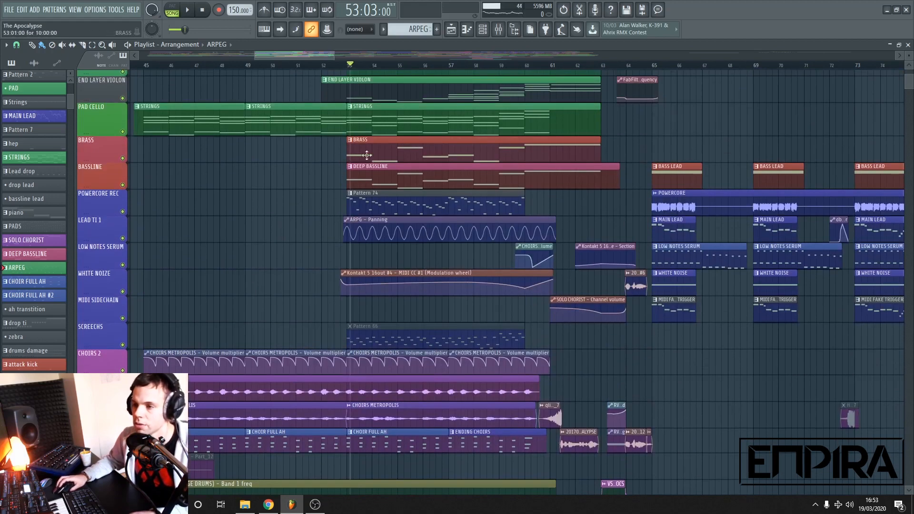
{"action": "scroll", "coordinate": [427, 229], "scroll_direction": "down", "scroll_amount": 7}
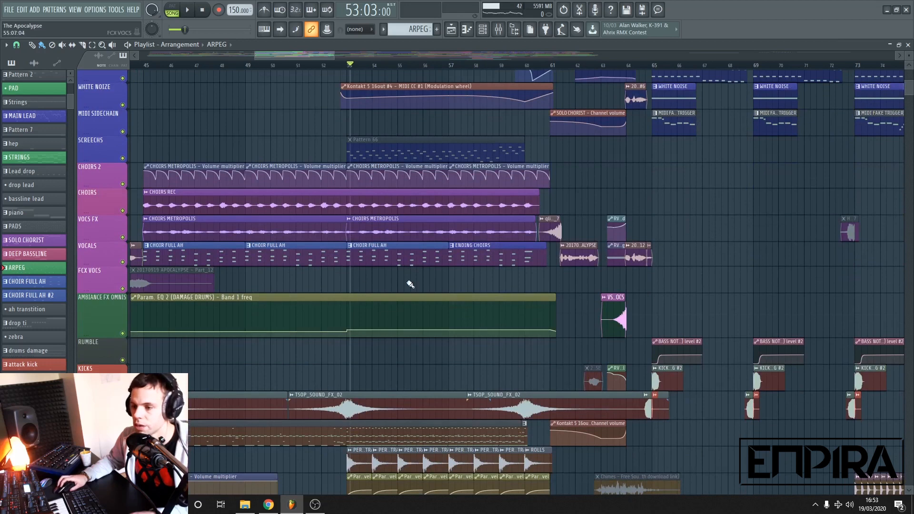
{"action": "scroll", "coordinate": [328, 310], "scroll_direction": "down", "scroll_amount": 1}
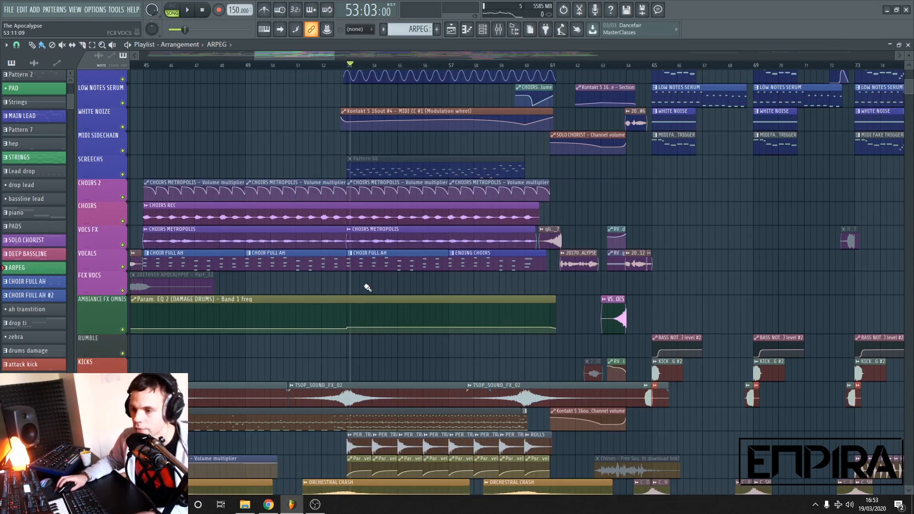
{"action": "scroll", "coordinate": [415, 340], "scroll_direction": "up", "scroll_amount": 5}
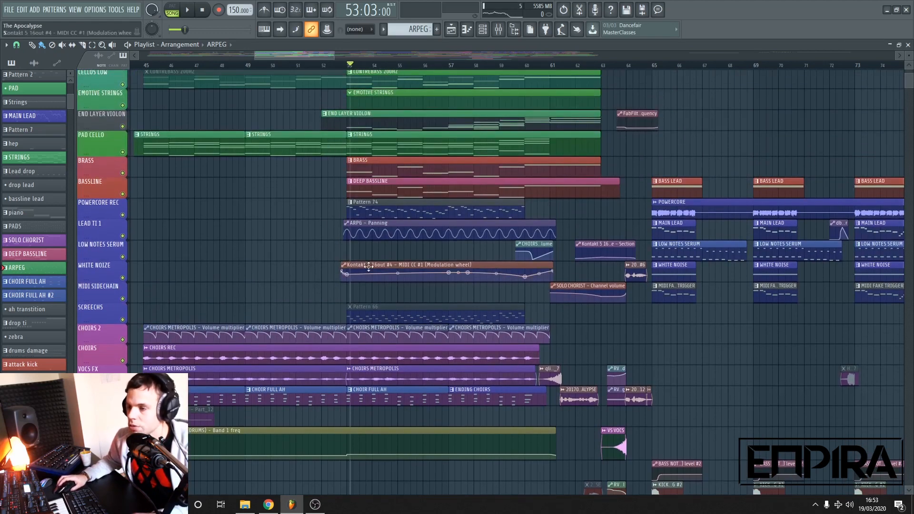
{"action": "scroll", "coordinate": [368, 267], "scroll_direction": "up", "scroll_amount": 2}
{"action": "scroll", "coordinate": [371, 133], "scroll_direction": "down", "scroll_amount": 6}
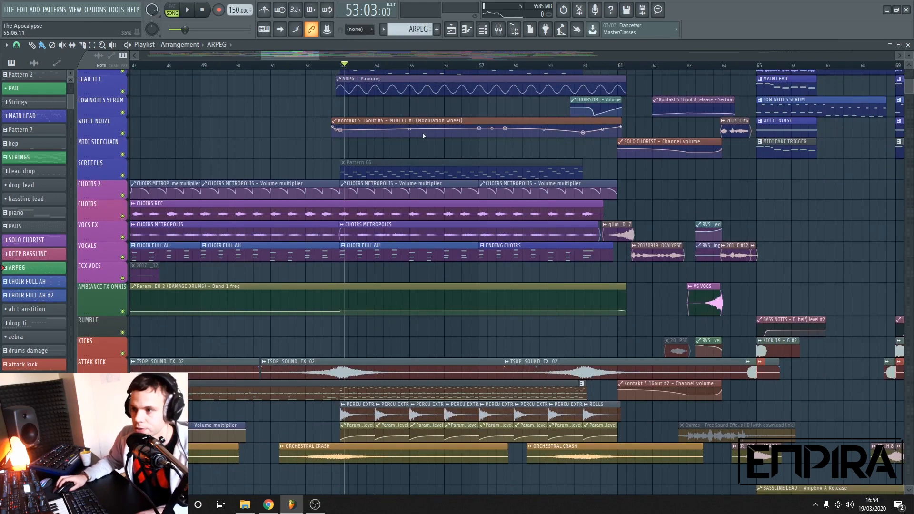
{"action": "scroll", "coordinate": [362, 124], "scroll_direction": "down", "scroll_amount": 2}
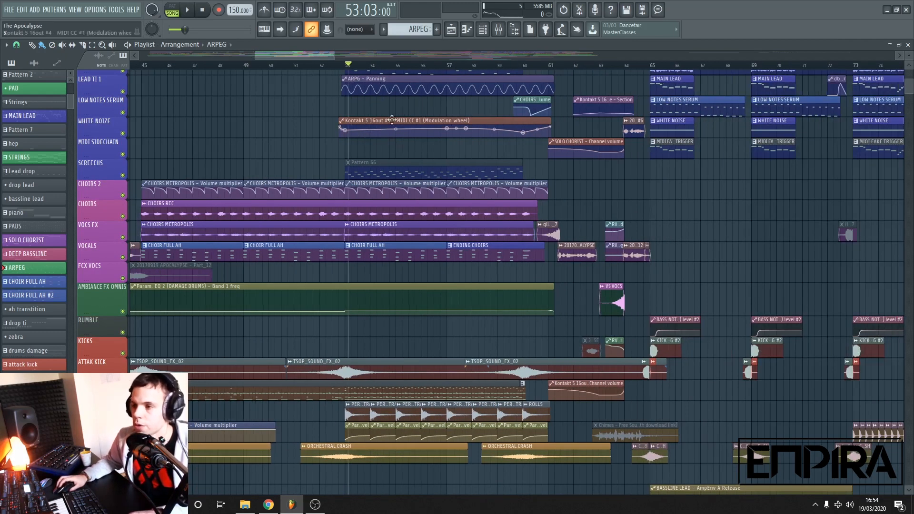
{"action": "scroll", "coordinate": [443, 312], "scroll_direction": "down", "scroll_amount": 5}
{"action": "scroll", "coordinate": [444, 310], "scroll_direction": "up", "scroll_amount": 4}
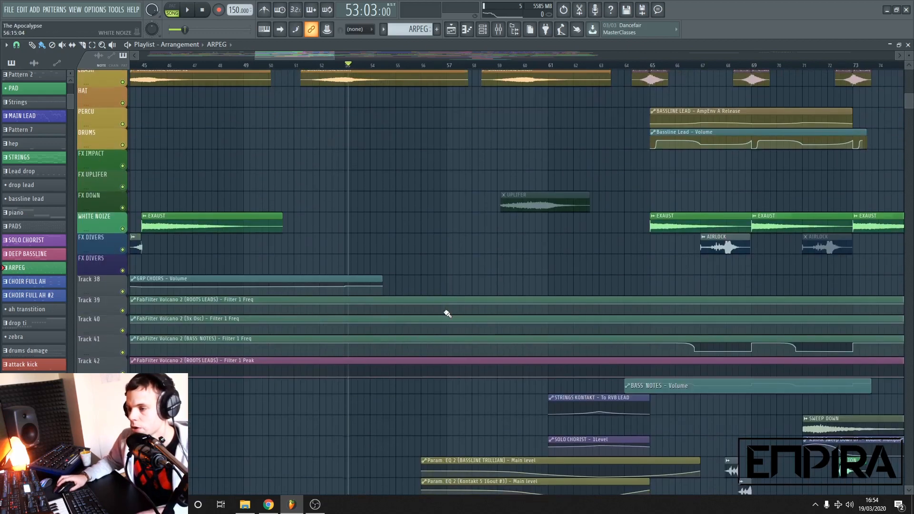
{"action": "scroll", "coordinate": [452, 286], "scroll_direction": "down", "scroll_amount": 2}
Move the song position to bar 59 and examine the crash, percussion and FX tracks around it.
{"action": "left_click_drag", "start_coordinate": [440, 67], "coordinate": [486, 65]}
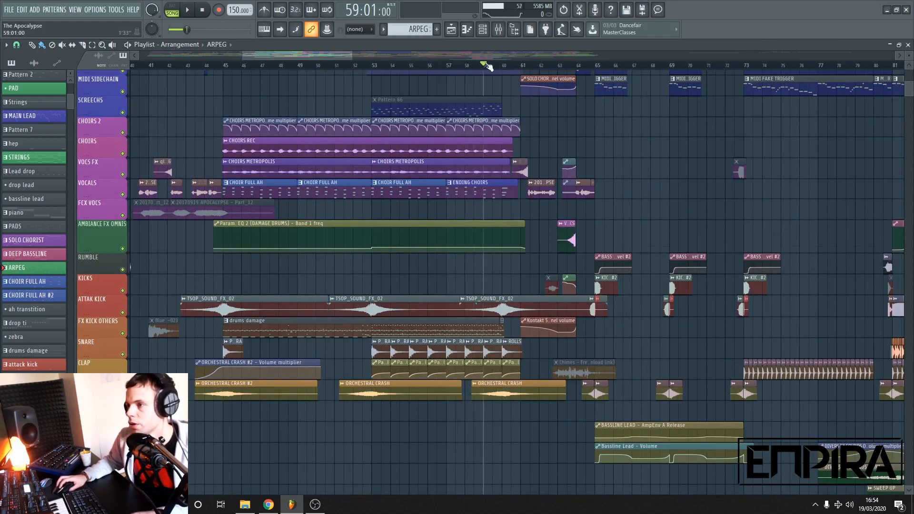
{"action": "scroll", "coordinate": [434, 179], "scroll_direction": "down", "scroll_amount": 4}
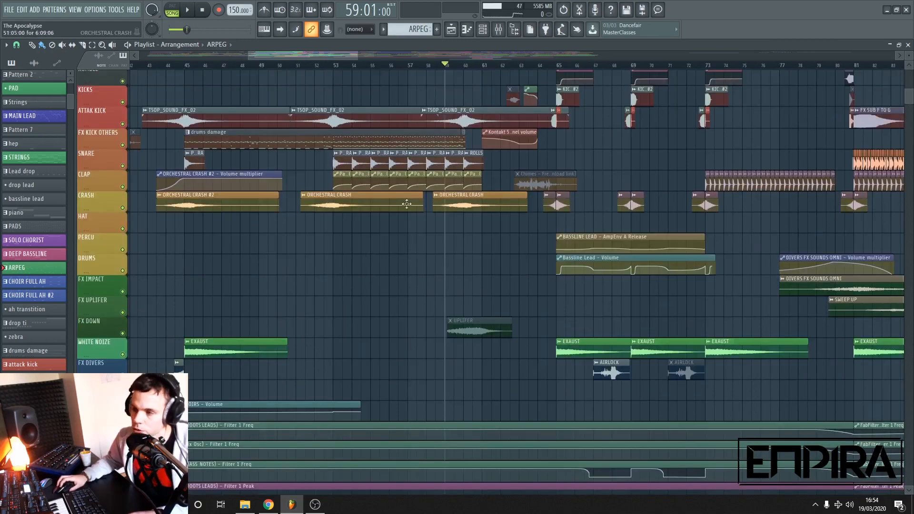
{"action": "scroll", "coordinate": [457, 253], "scroll_direction": "down", "scroll_amount": 14}
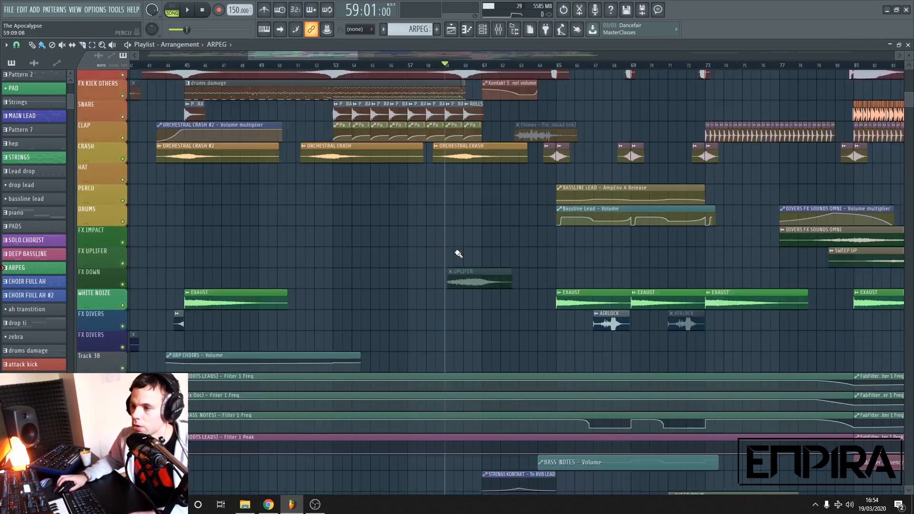
Play the song from just before bar 65, where the BASS LEAD, POWERCORE and MAIN LEAD clips start.
{"action": "scroll", "coordinate": [492, 294], "scroll_direction": "up", "scroll_amount": 18}
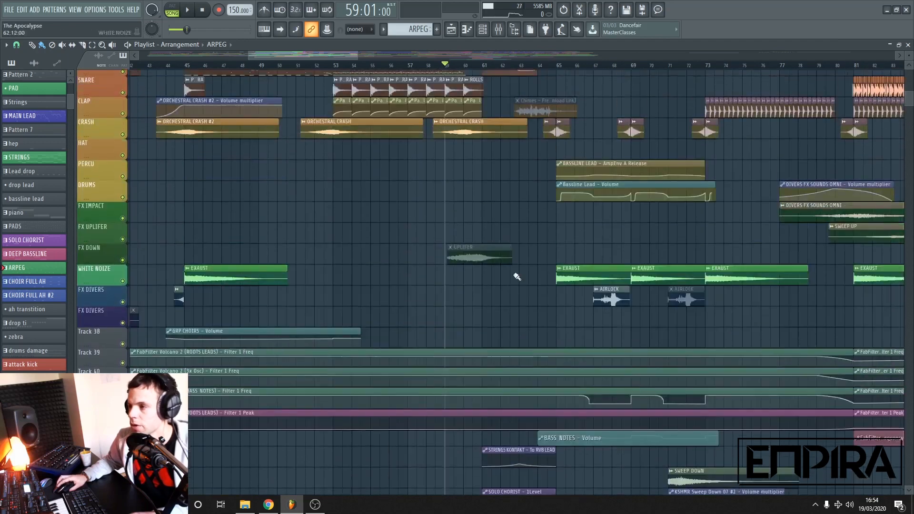
{"action": "scroll", "coordinate": [544, 102], "scroll_direction": "up", "scroll_amount": 3}
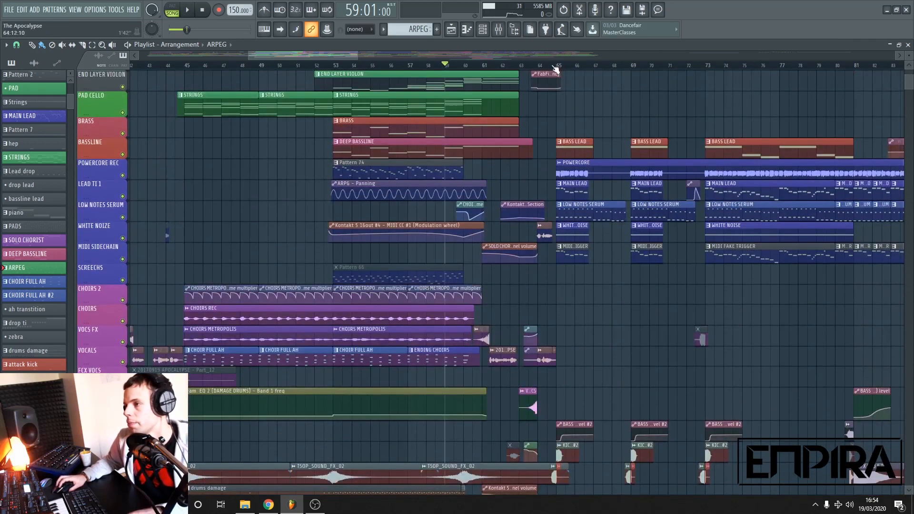
{"action": "left_click", "coordinate": [555, 69]}
{"action": "key", "text": "space"}
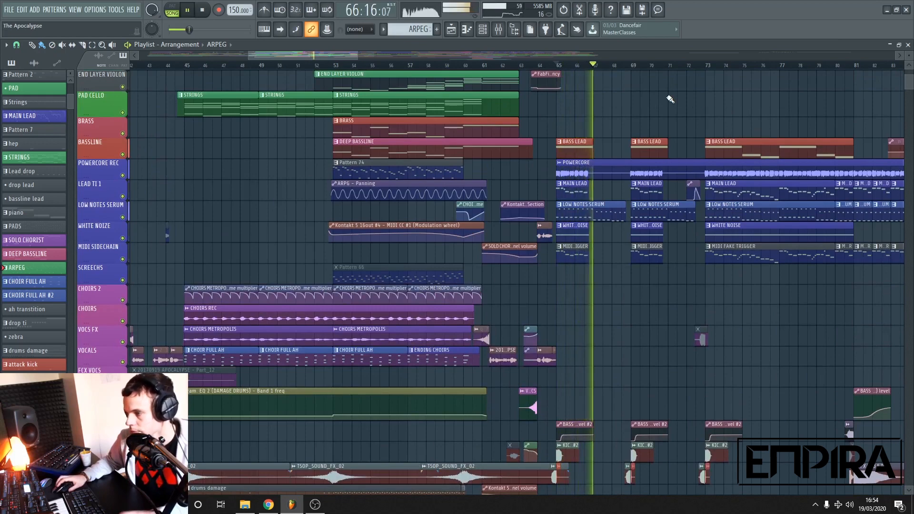
Stop playback and open the notes of the BASS LEAD pattern that starts at bar 65.
{"action": "key", "text": "space"}
{"action": "scroll", "coordinate": [638, 122], "scroll_direction": "down", "scroll_amount": 3}
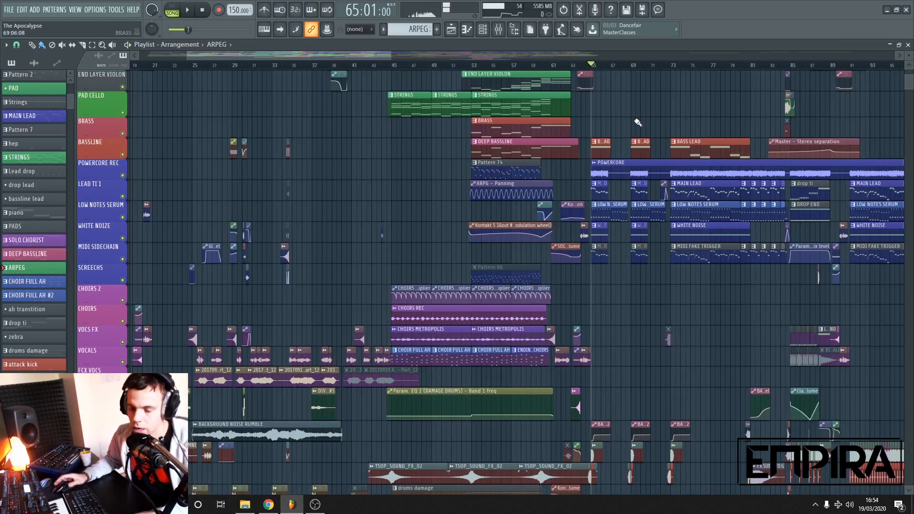
{"action": "scroll", "coordinate": [604, 139], "scroll_direction": "up", "scroll_amount": 4}
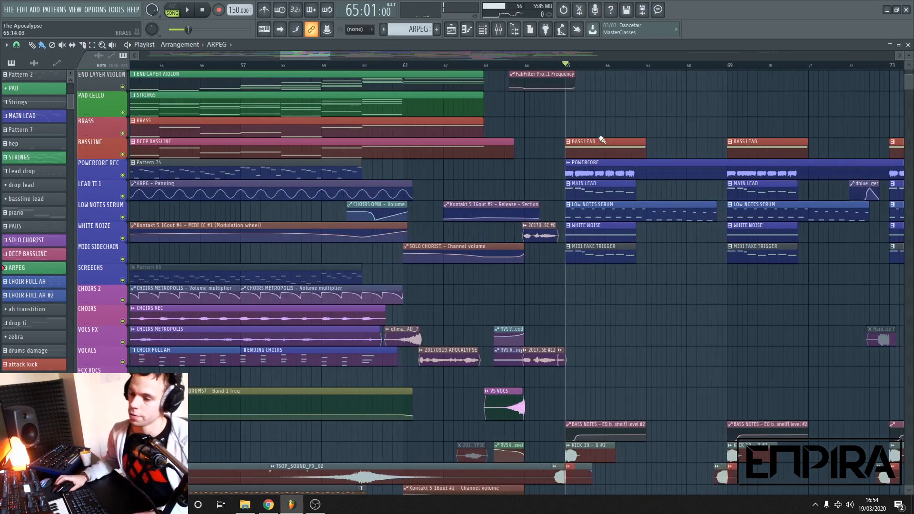
{"action": "scroll", "coordinate": [606, 145], "scroll_direction": "up", "scroll_amount": 3}
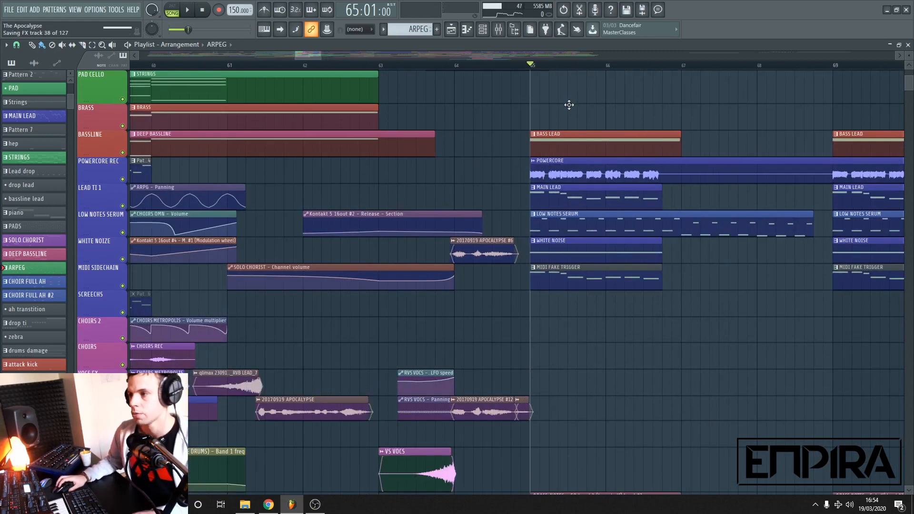
{"action": "double_click", "coordinate": [579, 134]}
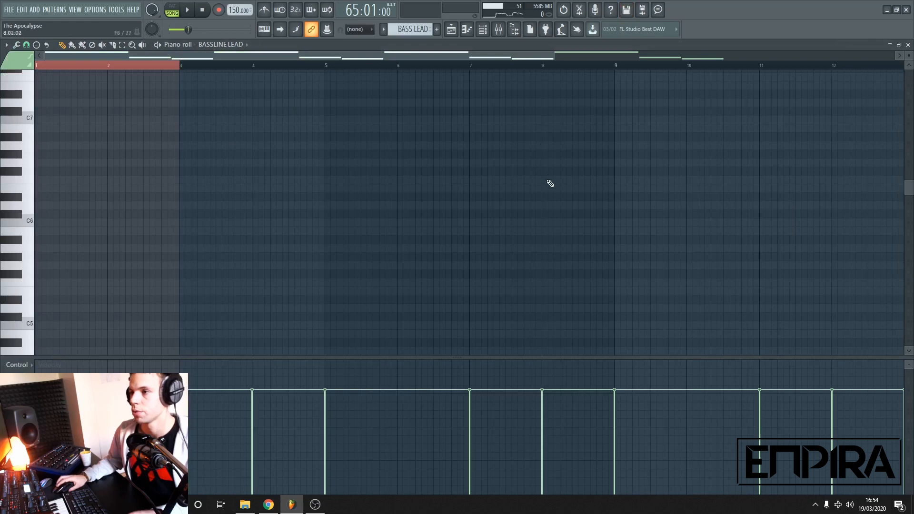
Inspect the BASSLINE LEAD channel's Sylenth1 settings in pattern mode, checking parts A and B, and return to the arrangement.
{"action": "key", "text": "F6"}
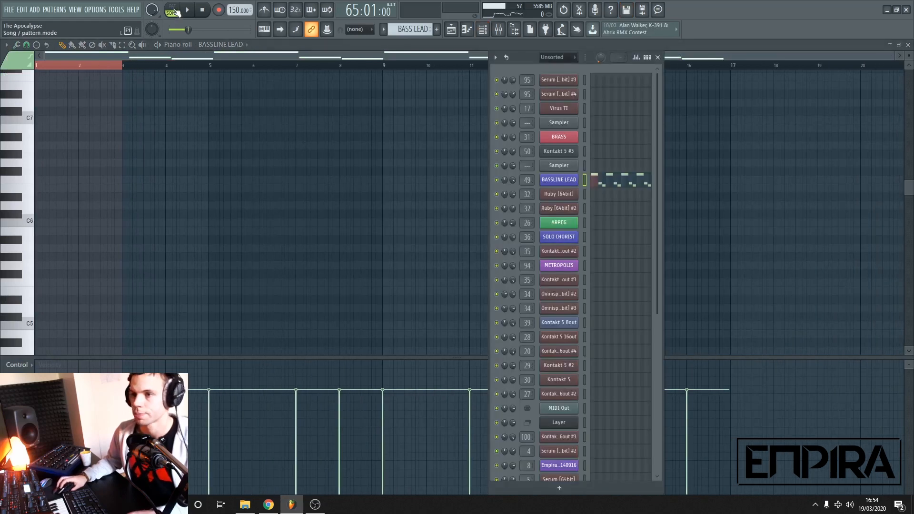
{"action": "left_click", "coordinate": [173, 12]}
{"action": "left_click", "coordinate": [571, 180]}
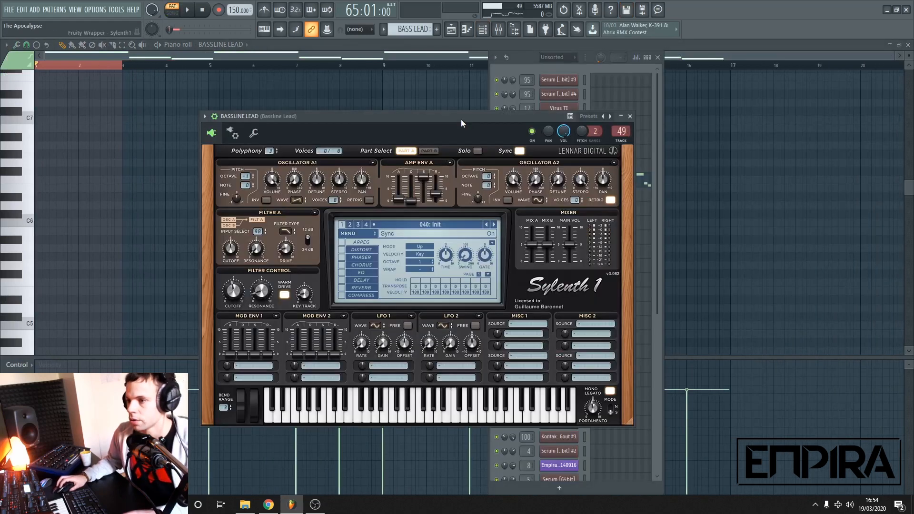
{"action": "left_click", "coordinate": [429, 152]}
{"action": "left_click", "coordinate": [402, 152]}
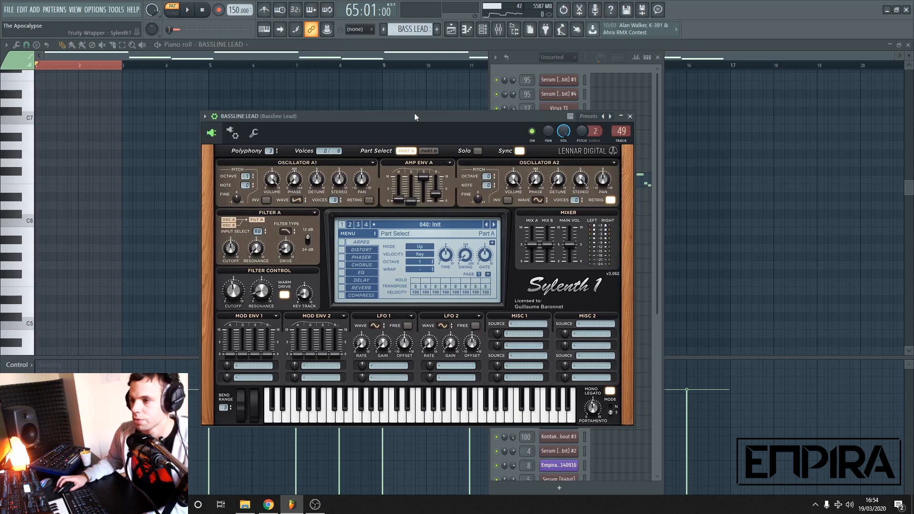
{"action": "key", "text": "Escape"}
{"action": "key", "text": "Escape"}
{"action": "key", "text": "Escape"}
{"action": "key", "text": "l"}
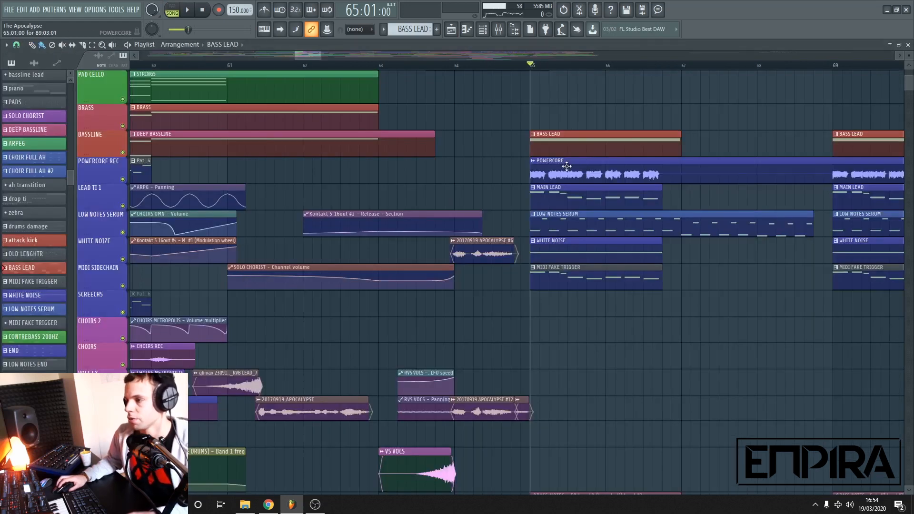
Inspect the VIRUS POKO <3 channel's Virus PowerCore oscillator page and its Unison mode options, and return to the arrangement.
{"action": "key", "text": "F6"}
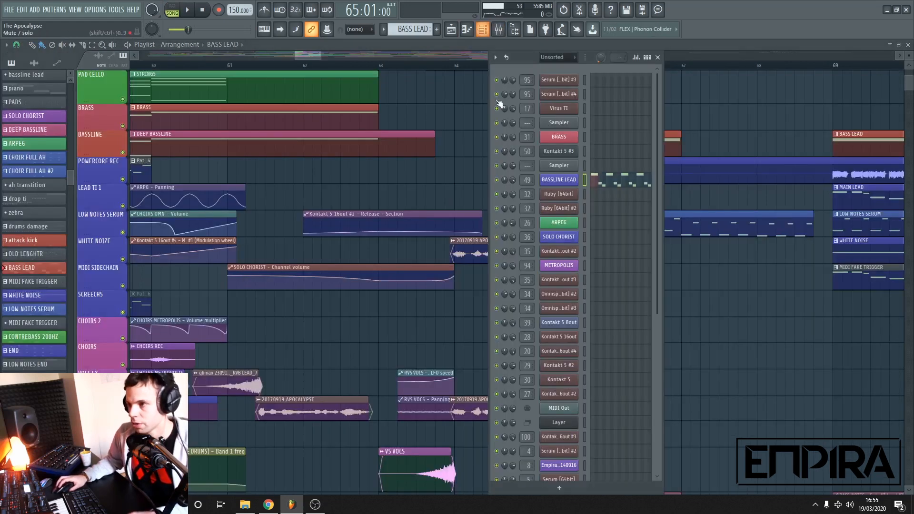
{"action": "scroll", "coordinate": [622, 299], "scroll_direction": "down", "scroll_amount": 3}
{"action": "left_click", "coordinate": [561, 394]}
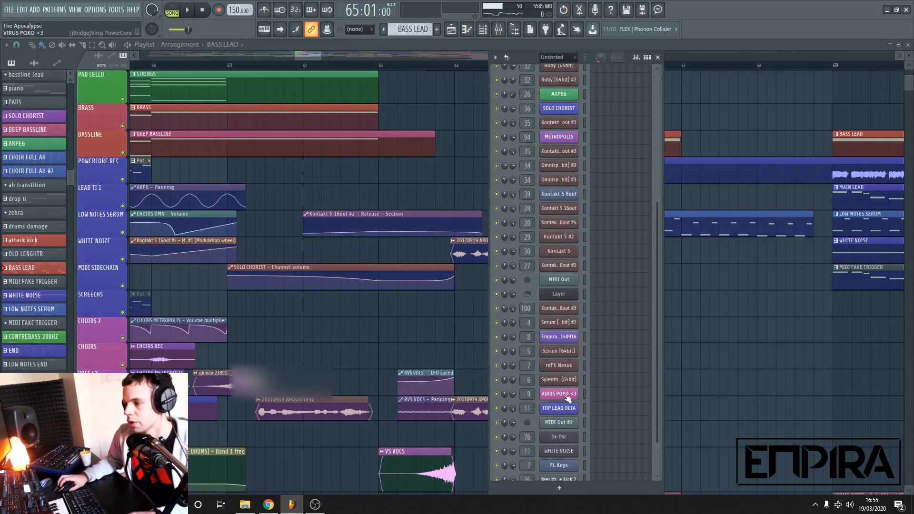
{"action": "left_click", "coordinate": [173, 10]}
{"action": "left_click_drag", "start_coordinate": [330, 117], "coordinate": [363, 136]}
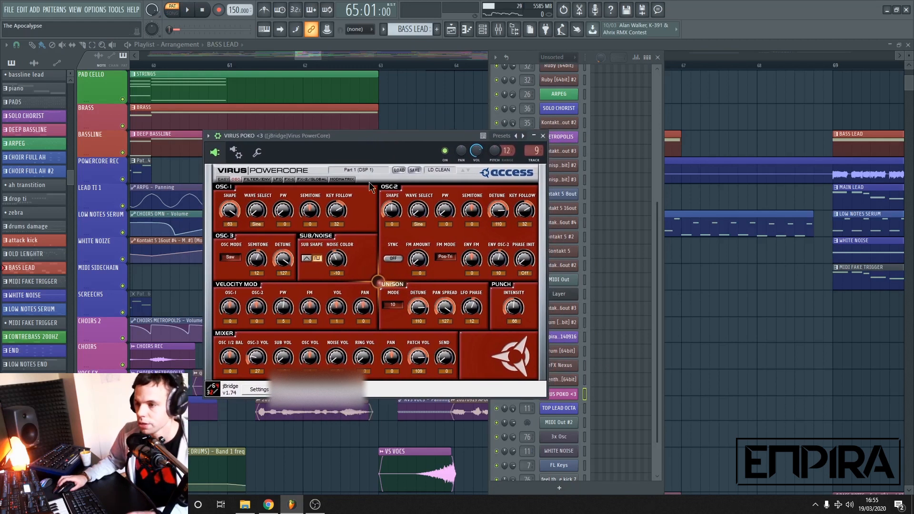
{"action": "left_click", "coordinate": [252, 179]}
{"action": "left_click", "coordinate": [237, 179]}
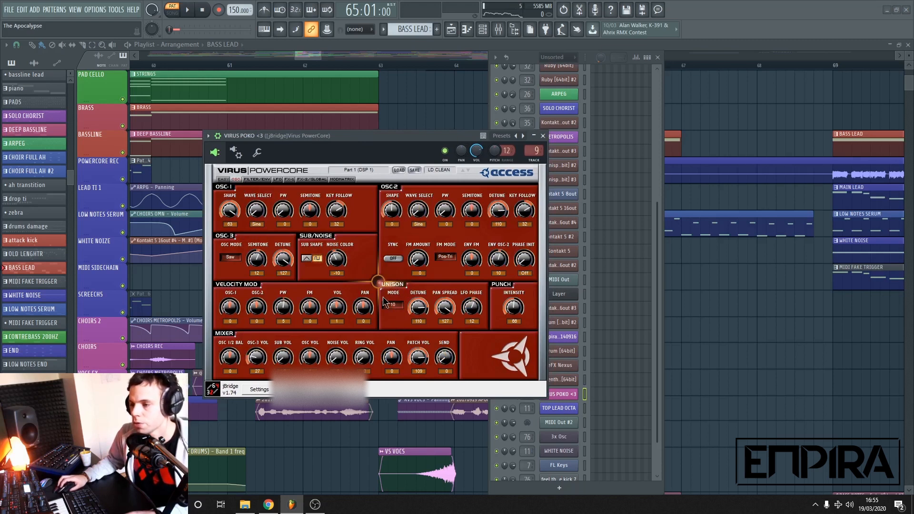
{"action": "left_click", "coordinate": [397, 306]}
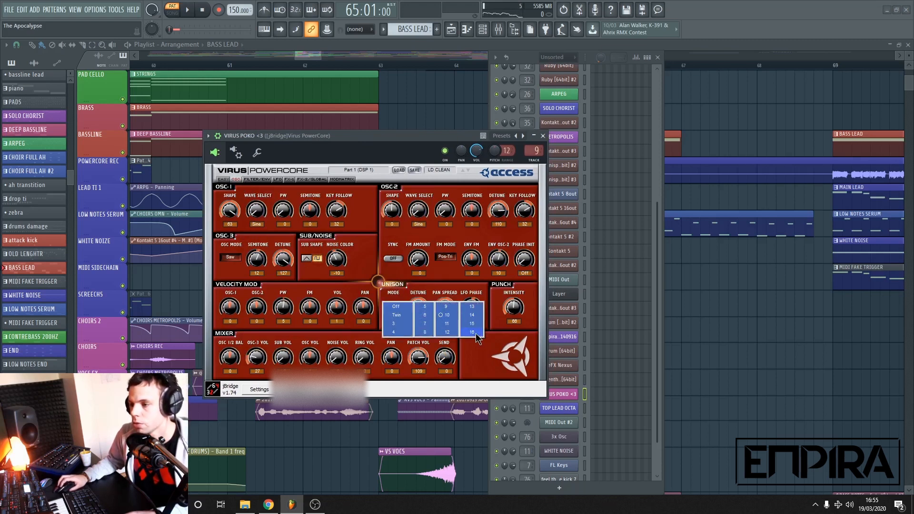
{"action": "left_click", "coordinate": [387, 144]}
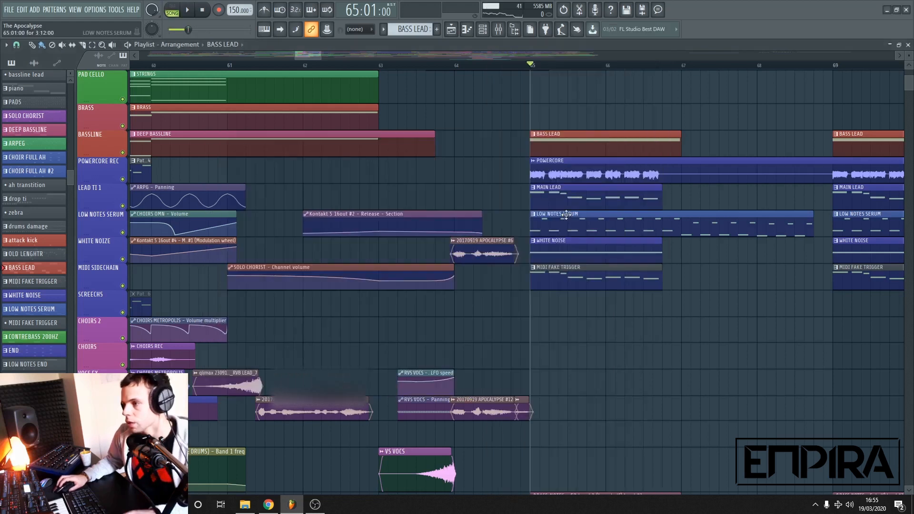
Open the MAIN LEAD pattern's notes and play them in pattern mode with the layered channels displayed.
{"action": "double_click", "coordinate": [568, 198]}
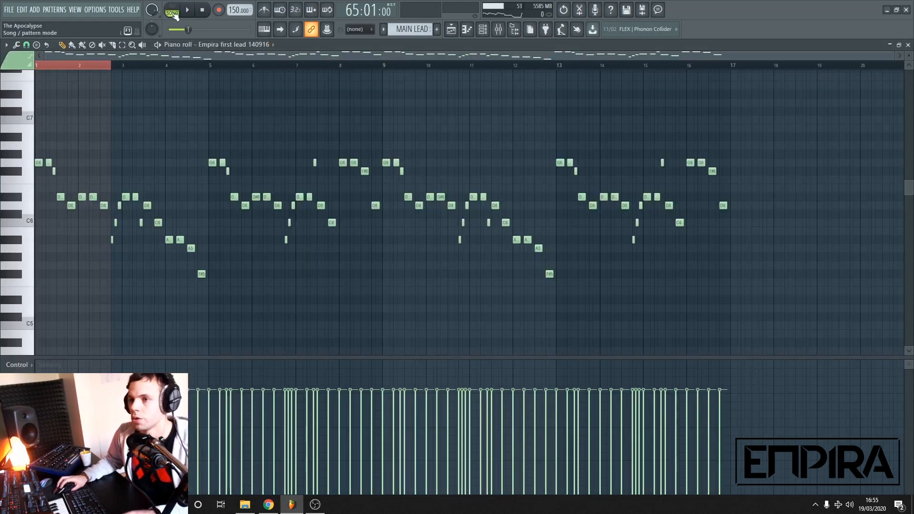
{"action": "key", "text": "l"}
{"action": "key", "text": "space"}
{"action": "left_click", "coordinate": [482, 29]}
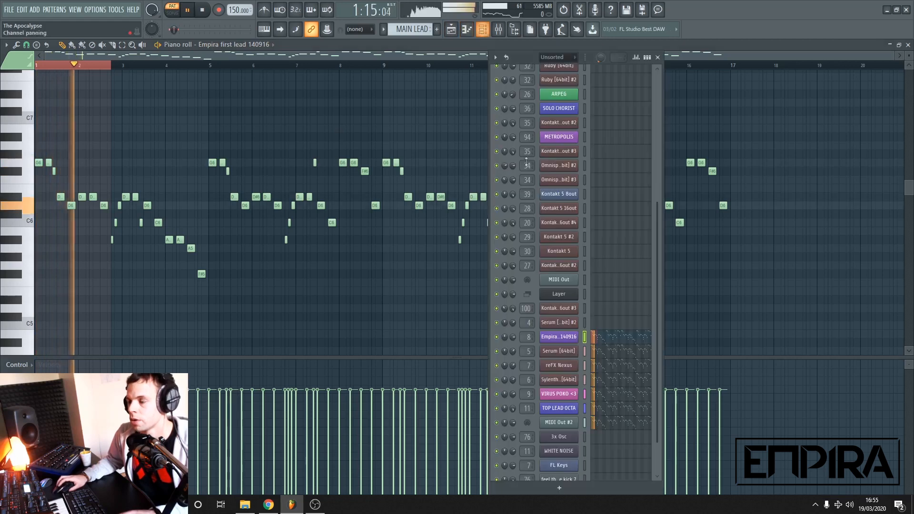
Solo the lead layers one at a time: Empira first lead 140916, Serum, reFX Nexus and Sylenth.
{"action": "right_click", "coordinate": [497, 336]}
{"action": "left_click", "coordinate": [504, 341]}
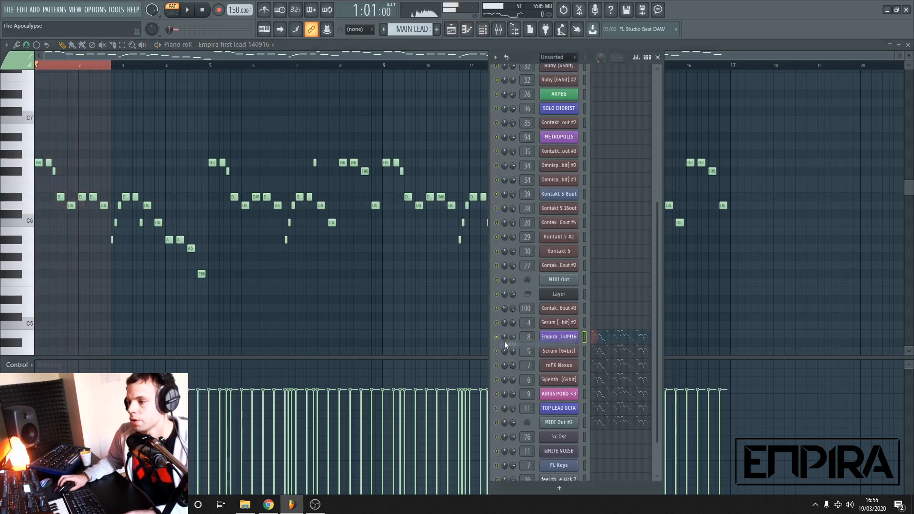
{"action": "right_click", "coordinate": [498, 351]}
{"action": "left_click", "coordinate": [505, 347]}
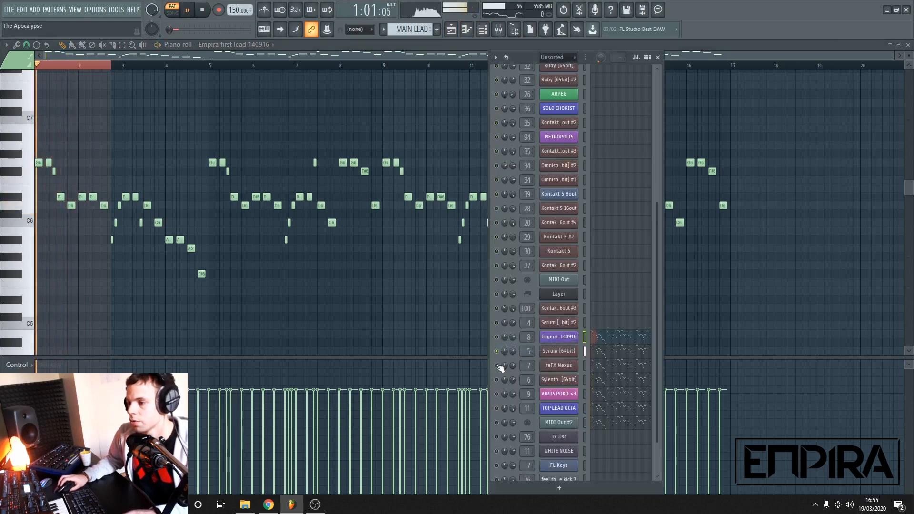
{"action": "right_click", "coordinate": [497, 365]}
{"action": "left_click", "coordinate": [507, 346]}
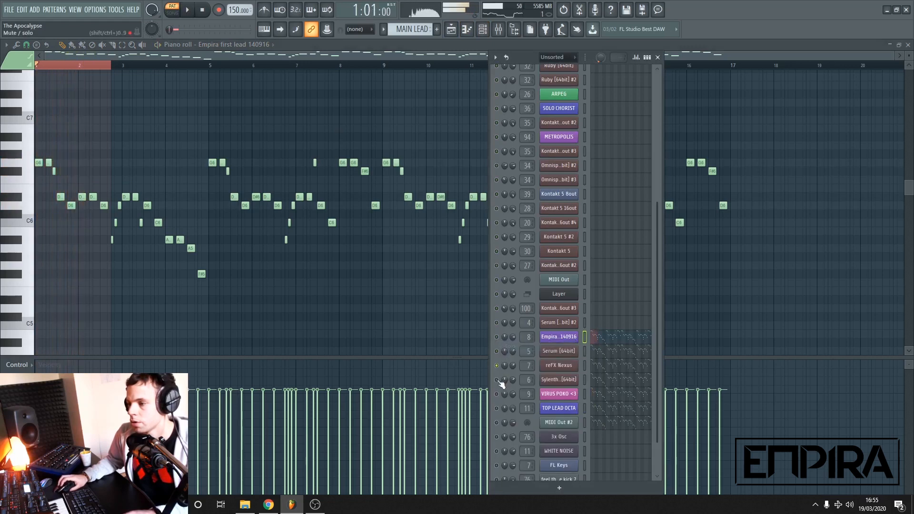
{"action": "right_click", "coordinate": [498, 379]}
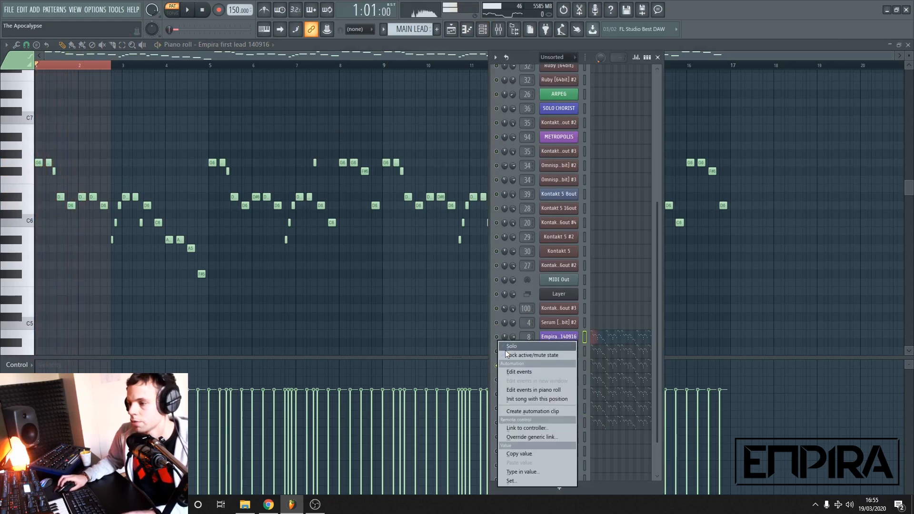
{"action": "left_click", "coordinate": [504, 349]}
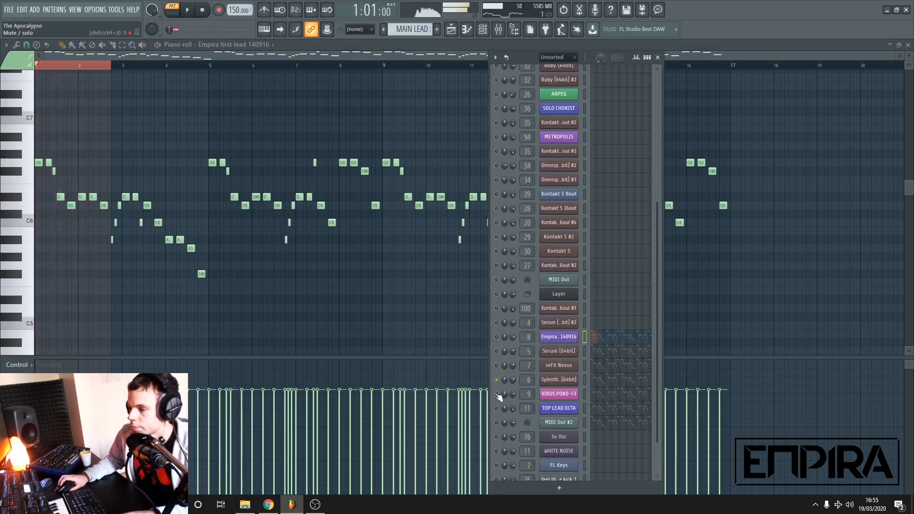
Audition the TOP LEAD OCTA layer in solo, reactivate all channels and close the channel list.
{"action": "left_click", "coordinate": [496, 408], "text": "ctrl"}
{"action": "key", "text": "space"}
{"action": "key", "text": "space"}
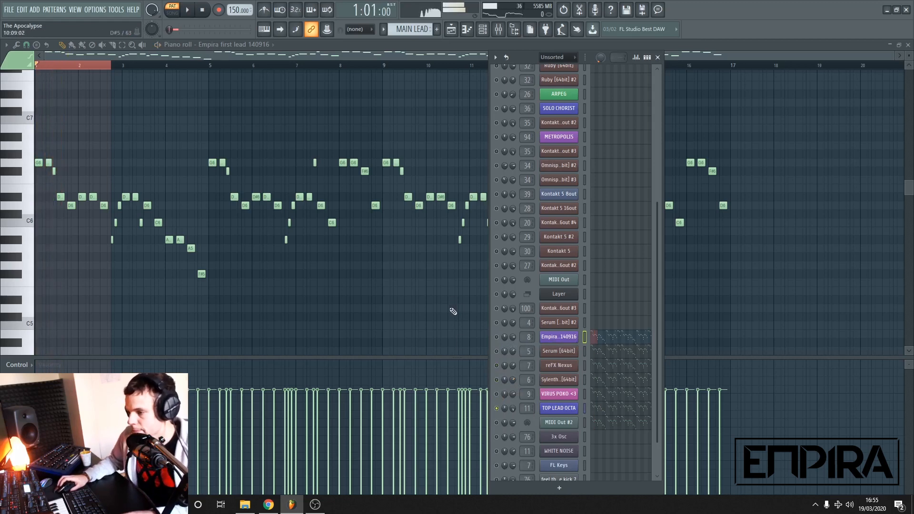
{"action": "right_click", "coordinate": [497, 408]}
{"action": "left_click", "coordinate": [515, 348]}
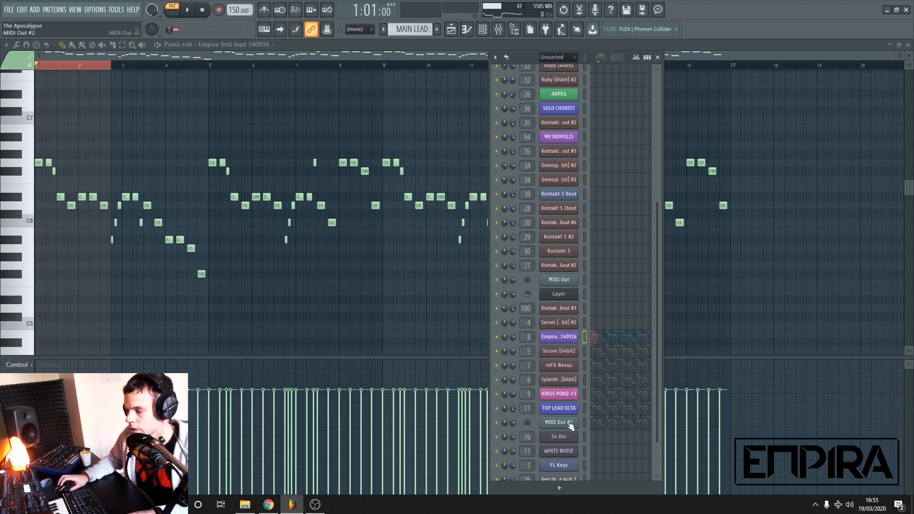
{"action": "key", "text": "F6"}
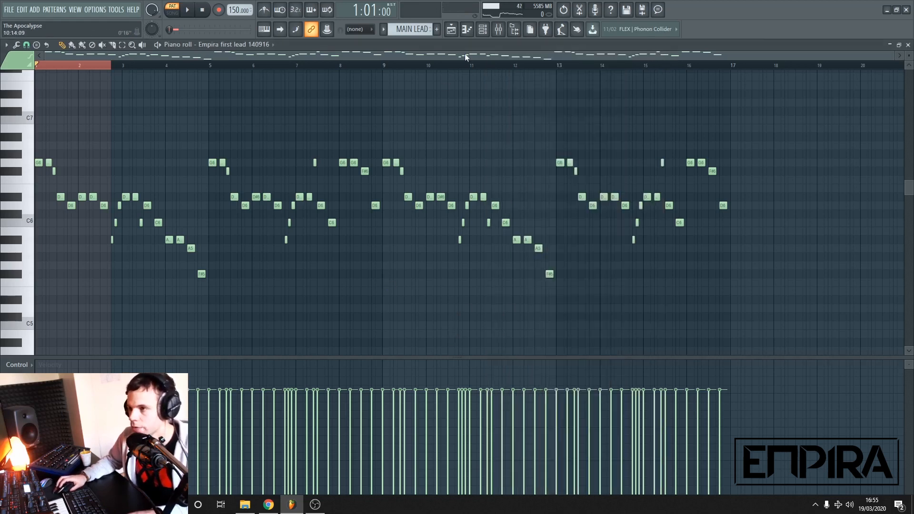
Return to the arrangement and solo the WHITE NOIZE track to audition it, and reactivate all tracks.
{"action": "left_click", "coordinate": [452, 32]}
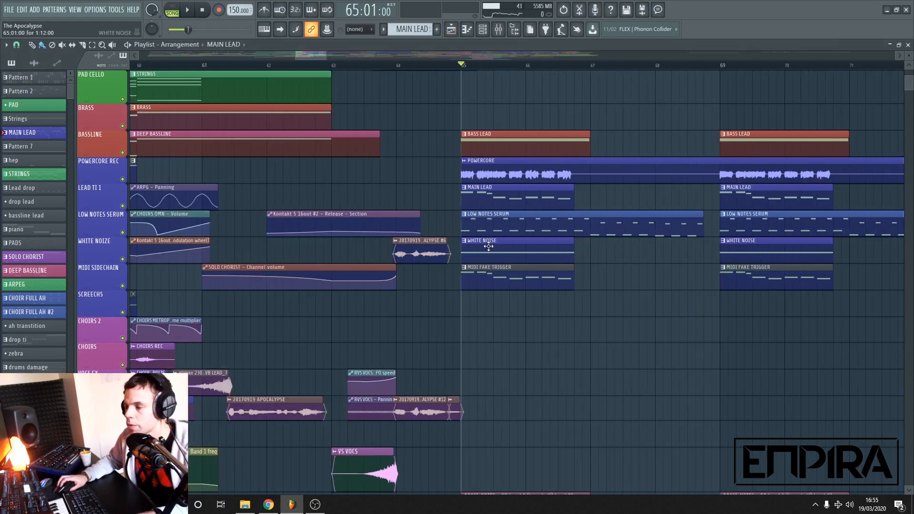
{"action": "right_click", "coordinate": [123, 259]}
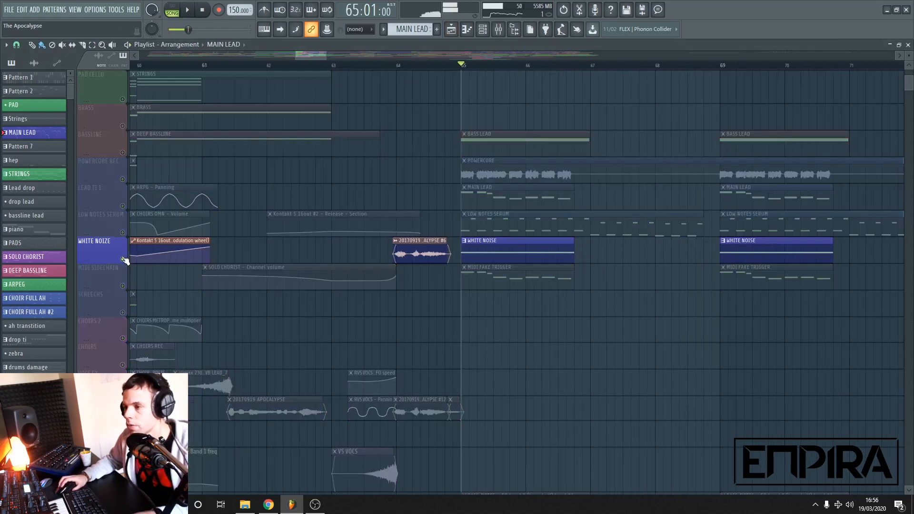
{"action": "right_click", "coordinate": [123, 259]}
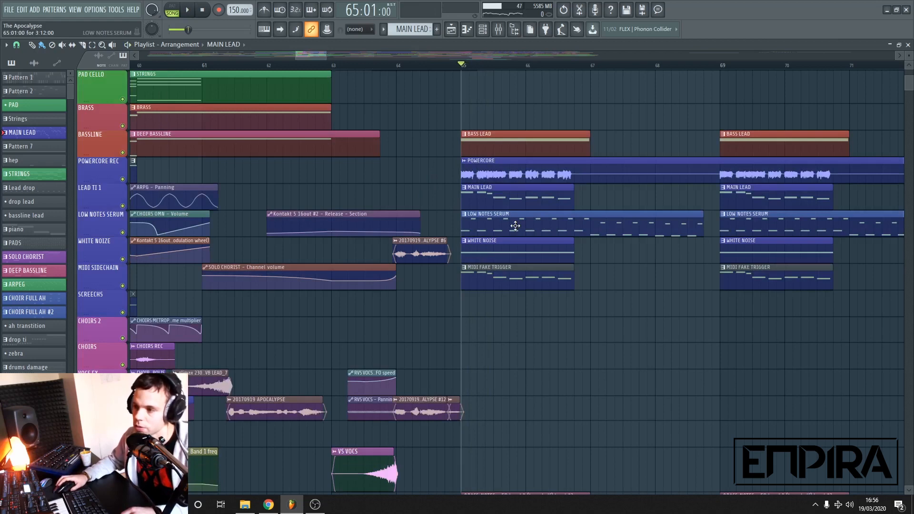
Open the LOW NOTES SERUM pattern's notes, play them briefly in pattern mode and go back to the arrangement.
{"action": "double_click", "coordinate": [584, 214]}
{"action": "left_click", "coordinate": [170, 7]}
{"action": "scroll", "coordinate": [210, 193], "scroll_direction": "down", "scroll_amount": 4}
{"action": "key", "text": "space"}
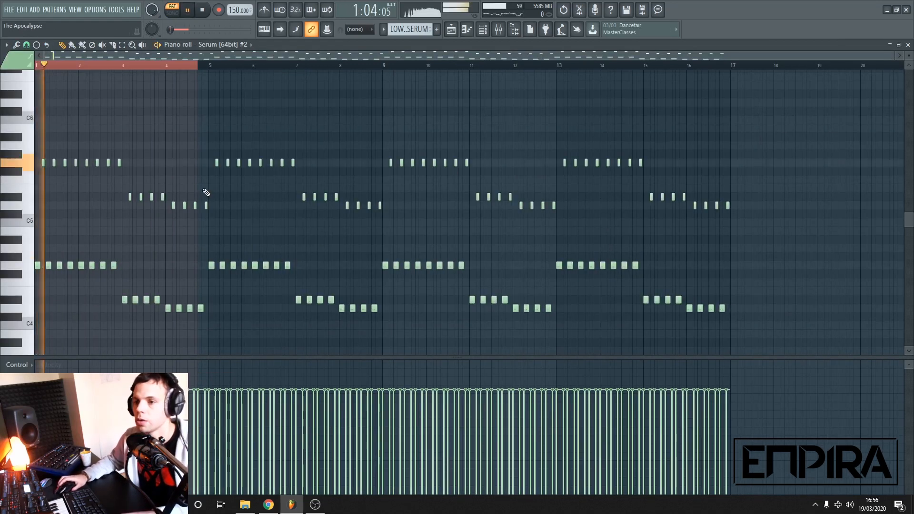
{"action": "key", "text": "space"}
{"action": "left_click", "coordinate": [452, 28]}
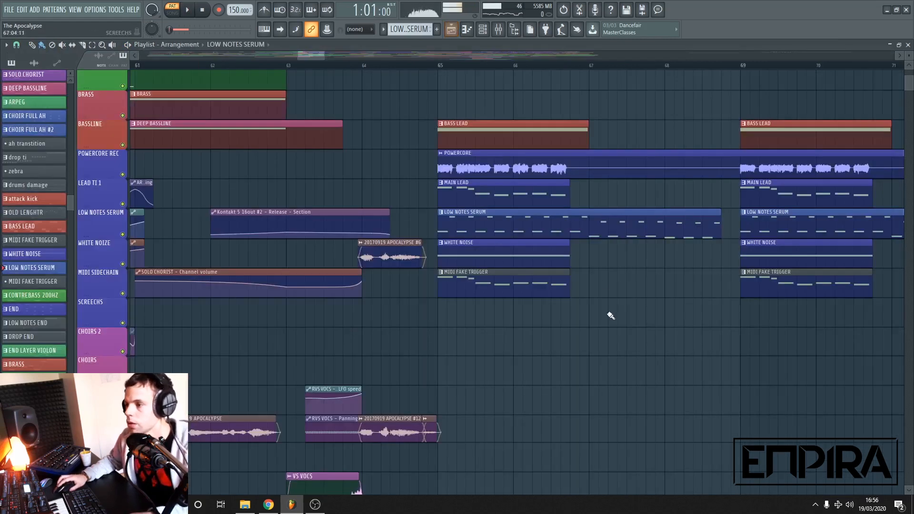
Examine the kick, attack kick, crash and BASS NOTES EQ automation clips around bar 65, along with the lead and string tracks.
{"action": "scroll", "coordinate": [607, 315], "scroll_direction": "down", "scroll_amount": 6}
{"action": "scroll", "coordinate": [564, 281], "scroll_direction": "up", "scroll_amount": 2}
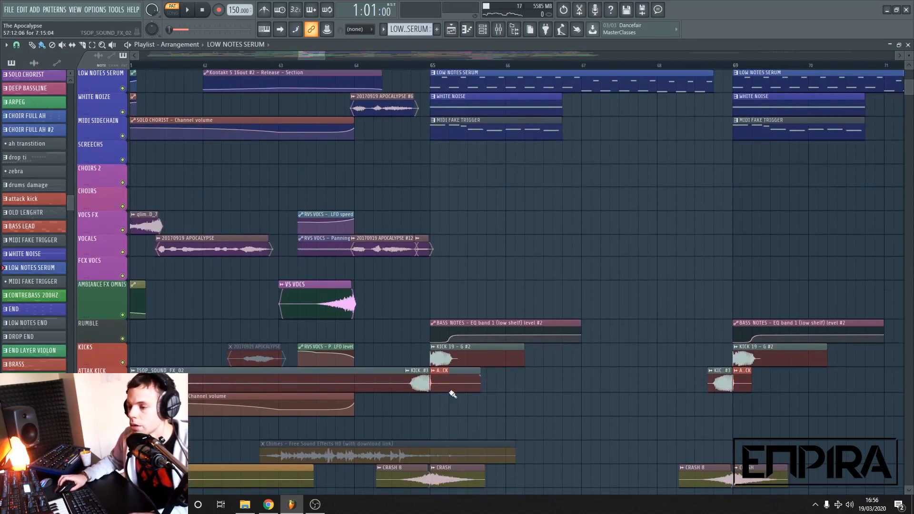
{"action": "scroll", "coordinate": [476, 307], "scroll_direction": "up", "scroll_amount": 2, "text": "ctrl"}
{"action": "scroll", "coordinate": [474, 297], "scroll_direction": "down", "scroll_amount": 3, "text": "ctrl"}
{"action": "scroll", "coordinate": [478, 284], "scroll_direction": "up", "scroll_amount": 2, "text": "ctrl"}
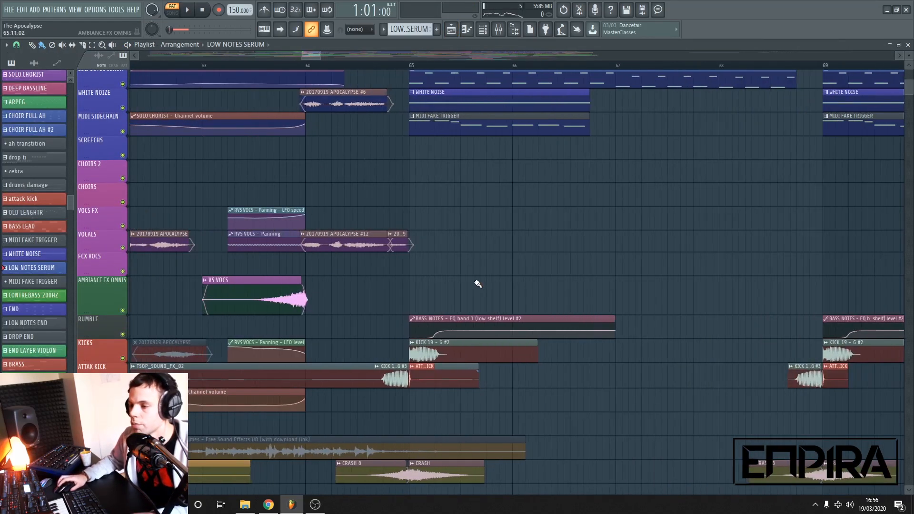
{"action": "left_click_drag", "start_coordinate": [480, 285], "coordinate": [549, 283], "text": "ctrl"}
{"action": "scroll", "coordinate": [601, 284], "scroll_direction": "up", "scroll_amount": 2, "text": "ctrl"}
{"action": "scroll", "coordinate": [592, 281], "scroll_direction": "up", "scroll_amount": 2, "text": "alt"}
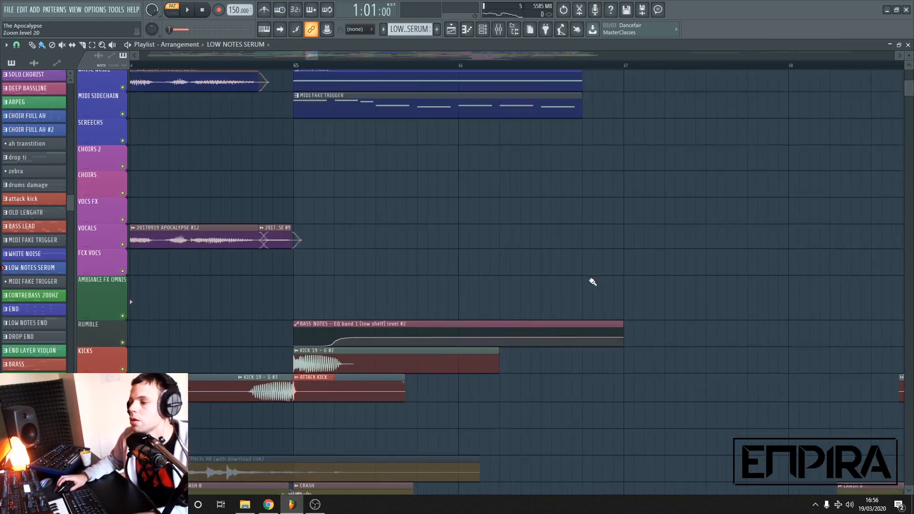
{"action": "scroll", "coordinate": [505, 304], "scroll_direction": "down", "scroll_amount": 3, "text": "ctrl"}
{"action": "scroll", "coordinate": [500, 305], "scroll_direction": "down", "scroll_amount": 2, "text": "alt"}
{"action": "scroll", "coordinate": [574, 286], "scroll_direction": "up", "scroll_amount": 6}
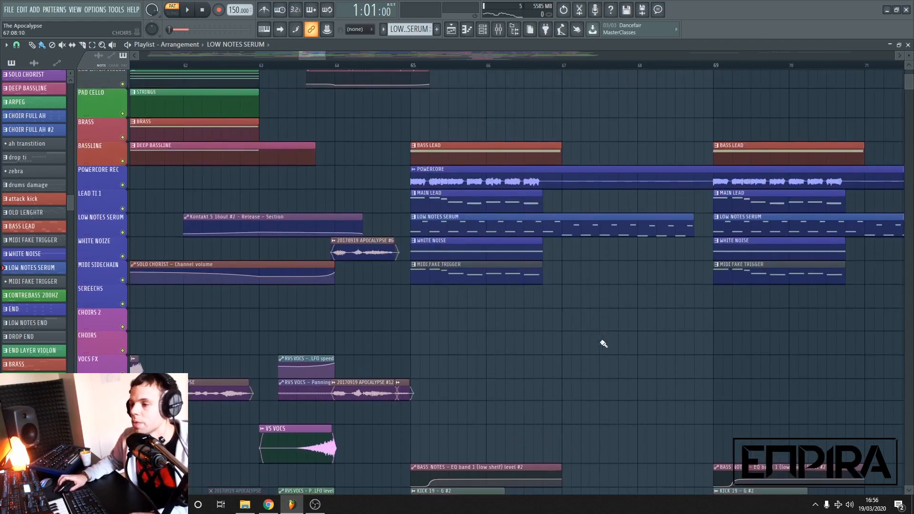
{"action": "scroll", "coordinate": [615, 353], "scroll_direction": "up", "scroll_amount": 1, "text": "ctrl"}
{"action": "scroll", "coordinate": [531, 174], "scroll_direction": "up", "scroll_amount": 5}
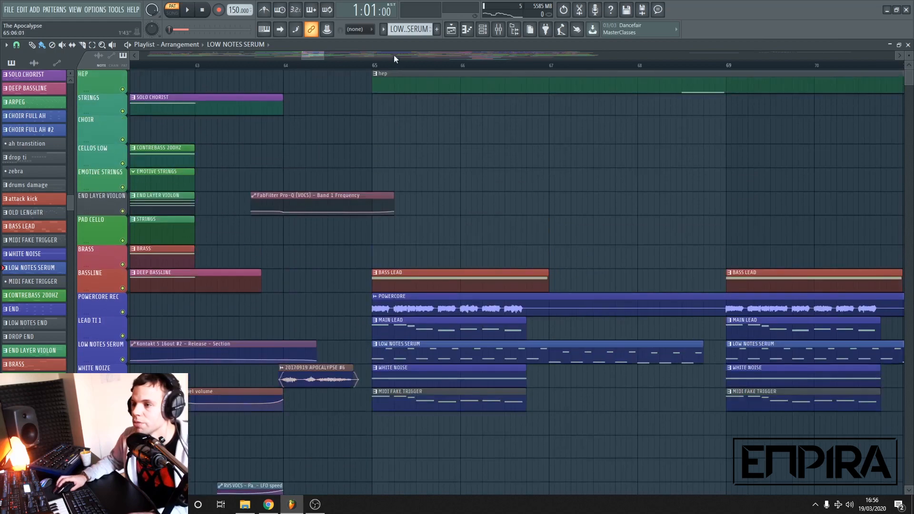
Move the song position to bar 67 and view the arrangement from the build-up through the lead sections.
{"action": "left_click", "coordinate": [374, 66]}
{"action": "scroll", "coordinate": [381, 175], "scroll_direction": "down", "scroll_amount": 5, "text": "ctrl"}
{"action": "left_click", "coordinate": [448, 65]}
{"action": "scroll", "coordinate": [454, 220], "scroll_direction": "down", "scroll_amount": 3, "text": "ctrl"}
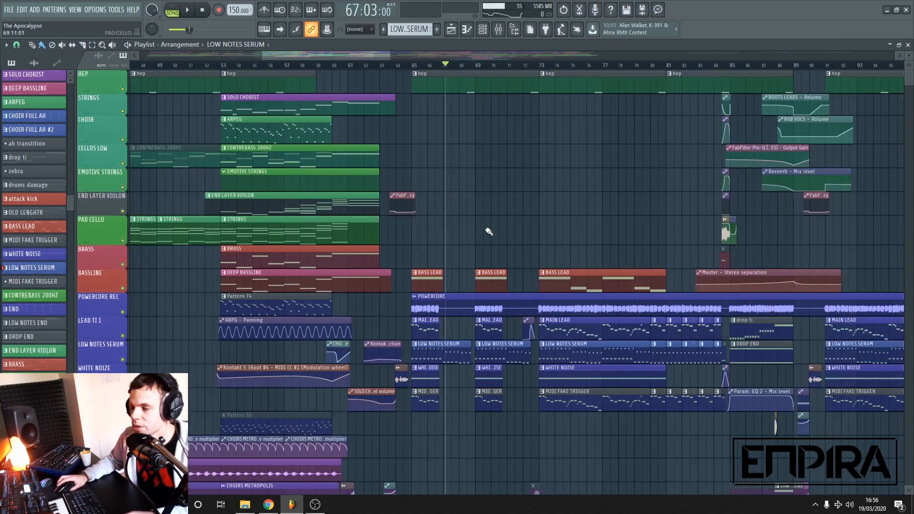
Play the arrangement from bar 91, where the second MAIN LEAD section starts, and stop playback.
{"action": "scroll", "coordinate": [489, 232], "scroll_direction": "down", "scroll_amount": 5, "text": "ctrl"}
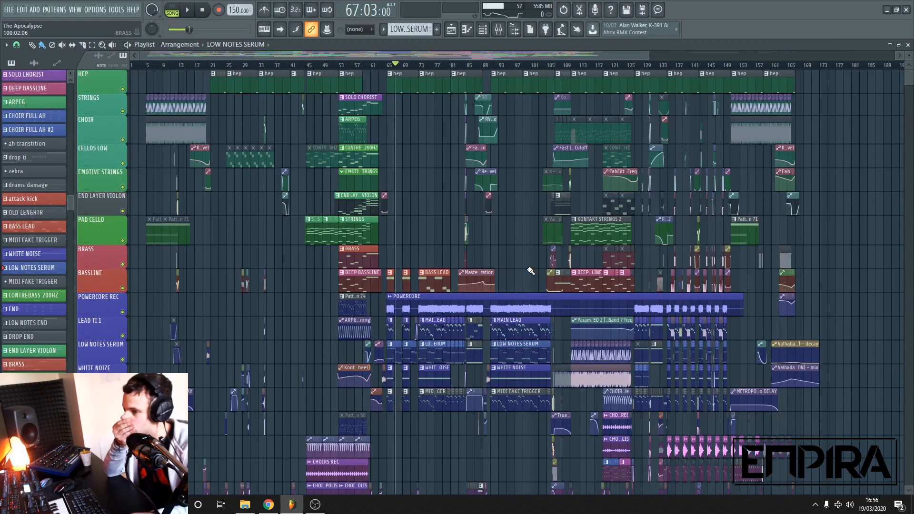
{"action": "scroll", "coordinate": [413, 201], "scroll_direction": "up", "scroll_amount": 3, "text": "ctrl"}
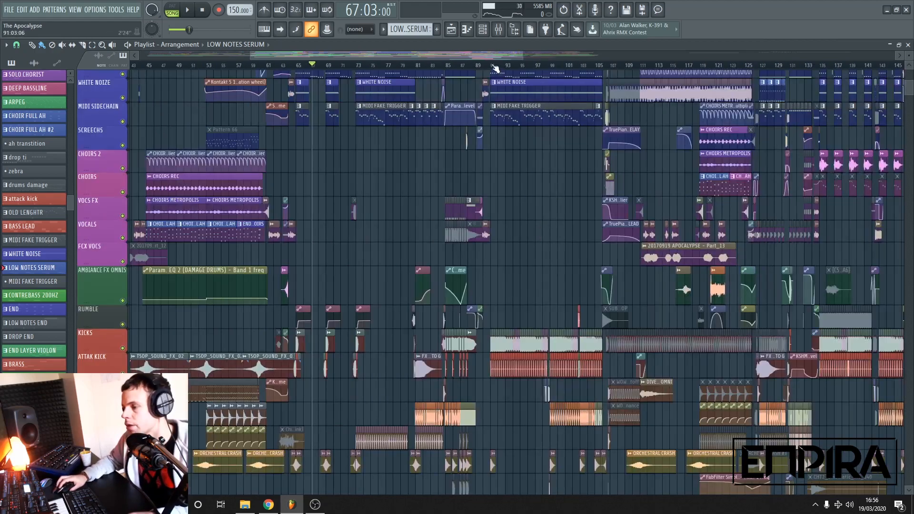
{"action": "left_click", "coordinate": [492, 66]}
{"action": "scroll", "coordinate": [507, 120], "scroll_direction": "up", "scroll_amount": 3, "text": "ctrl"}
{"action": "key", "text": "space"}
{"action": "scroll", "coordinate": [561, 231], "scroll_direction": "down", "scroll_amount": 4, "text": "ctrl"}
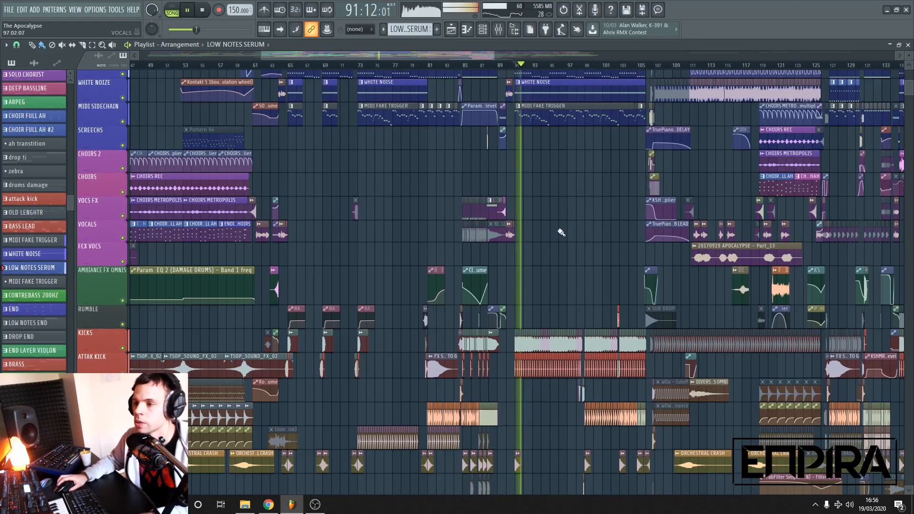
{"action": "scroll", "coordinate": [427, 229], "scroll_direction": "up", "scroll_amount": 3, "text": "ctrl"}
{"action": "scroll", "coordinate": [433, 223], "scroll_direction": "up", "scroll_amount": 4}
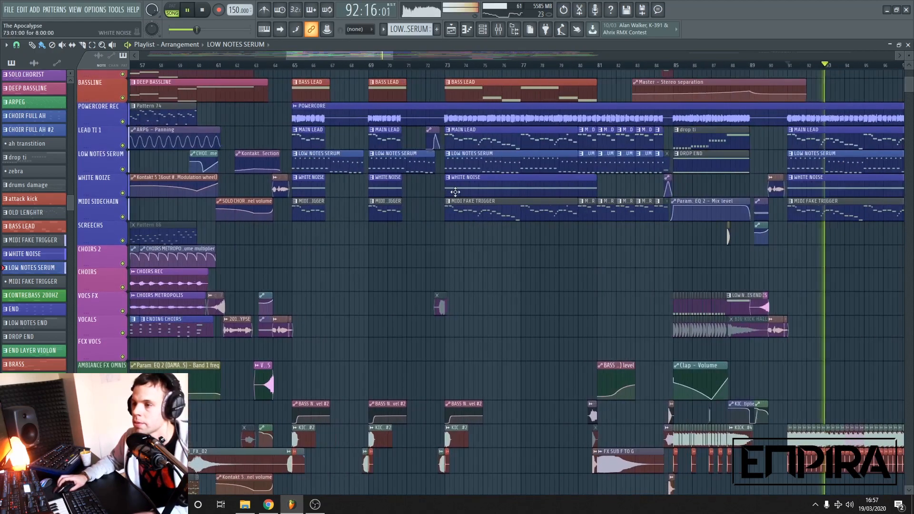
{"action": "scroll", "coordinate": [443, 217], "scroll_direction": "up", "scroll_amount": 1}
{"action": "scroll", "coordinate": [430, 219], "scroll_direction": "up", "scroll_amount": 3, "text": "ctrl"}
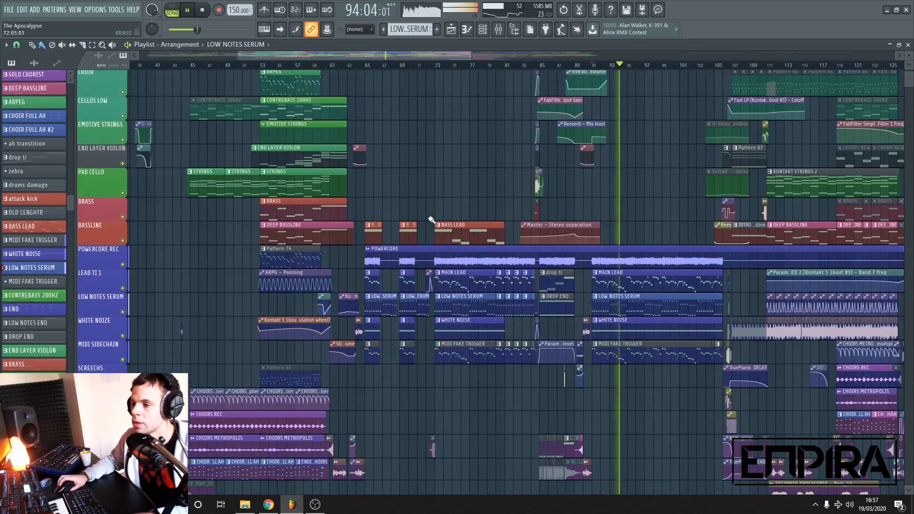
{"action": "key", "text": "space"}
{"action": "scroll", "coordinate": [562, 251], "scroll_direction": "down", "scroll_amount": 7}
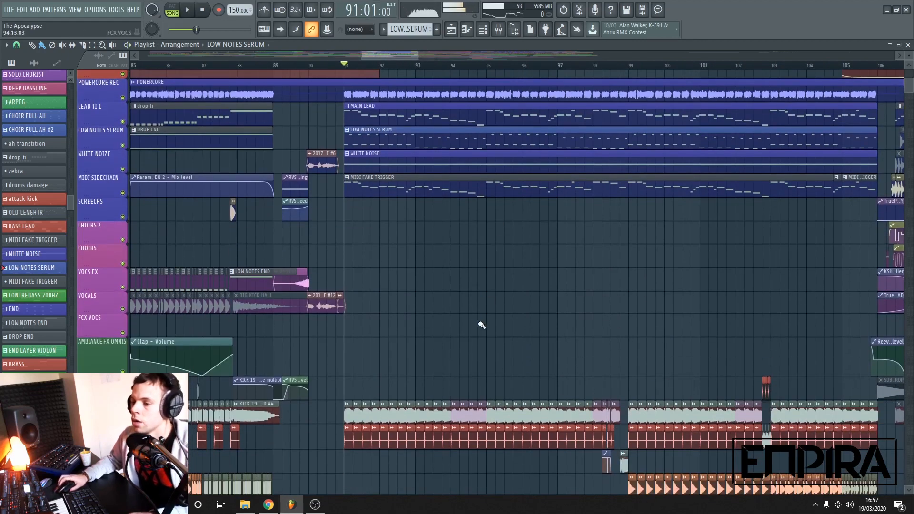
Open the mixer and inspect the ROOTS LEADS, SERUM, TI REC 2, TI LEAD and SUPPORT LEAD channels.
{"action": "key", "text": "F9"}
{"action": "scroll", "coordinate": [343, 254], "scroll_direction": "up", "scroll_amount": 4}
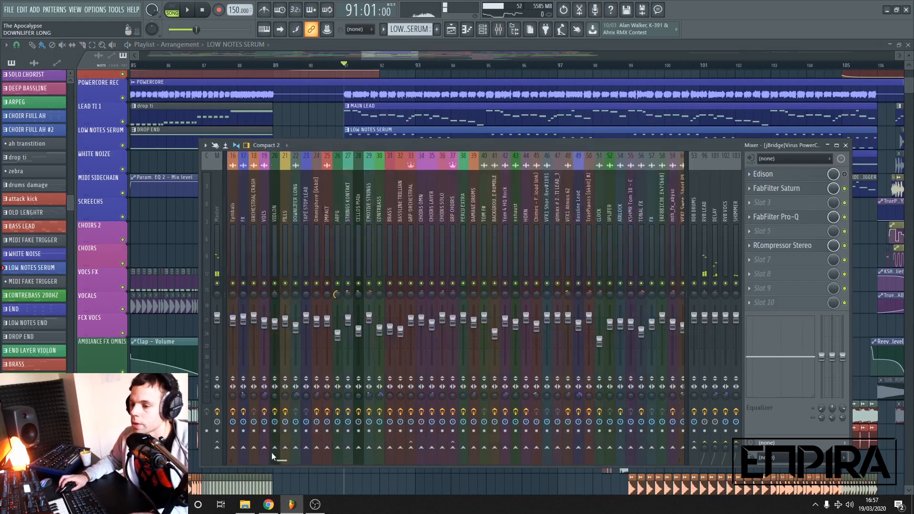
{"action": "left_click", "coordinate": [318, 247]}
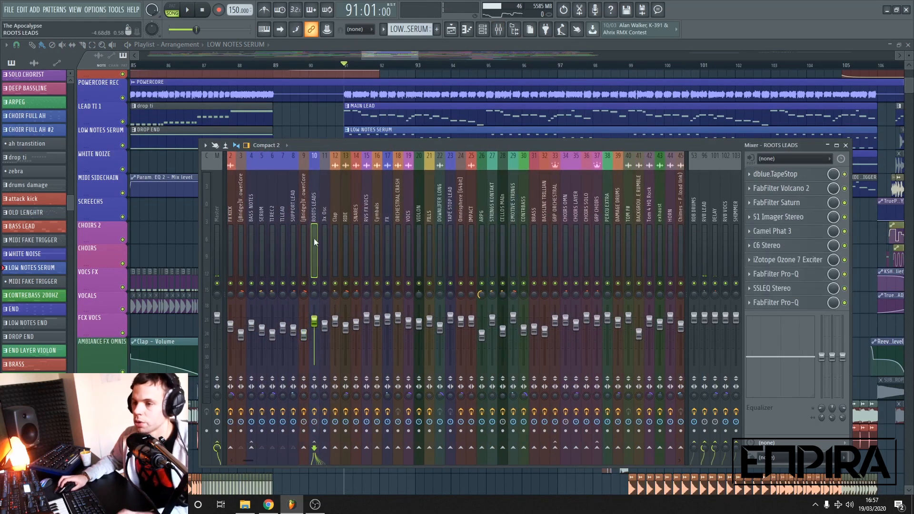
{"action": "left_click", "coordinate": [261, 240]}
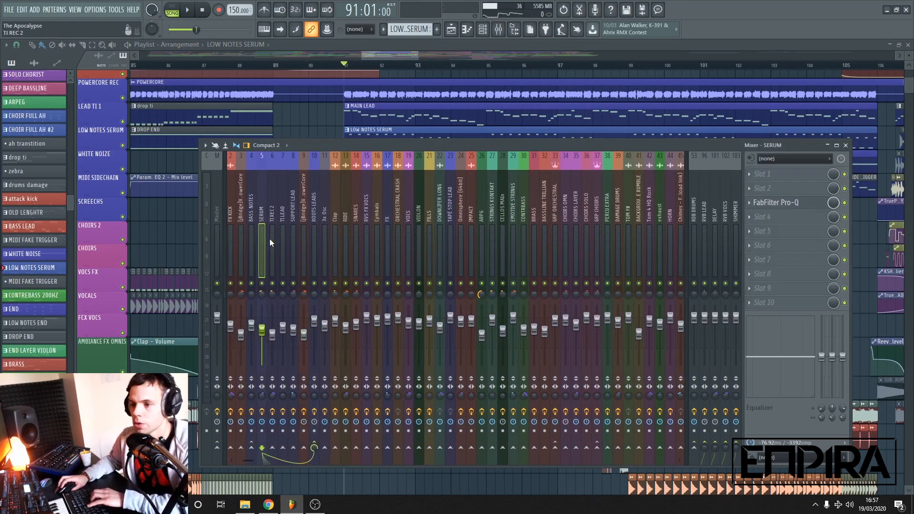
{"action": "left_click", "coordinate": [269, 239]}
{"action": "left_click", "coordinate": [282, 238]}
{"action": "left_click", "coordinate": [293, 235]}
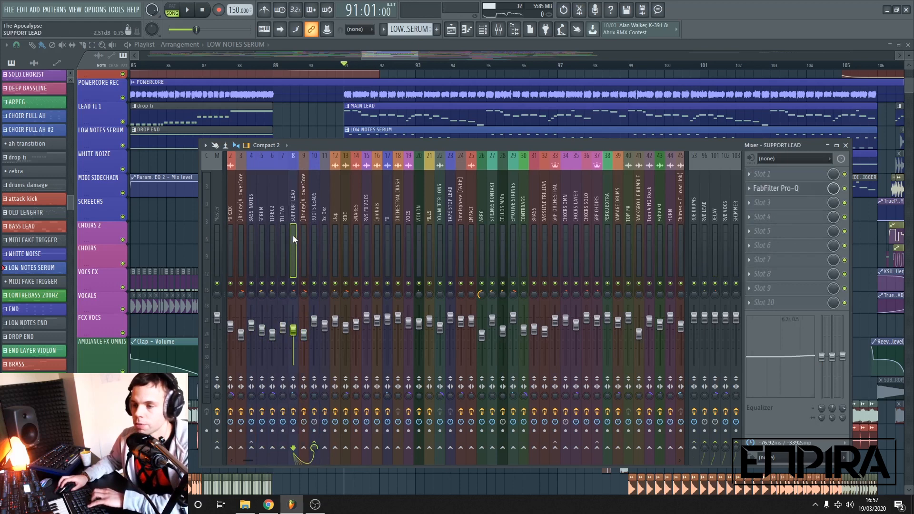
Compare the effect chains of the BASS NOTES and ROOTS LEADS channels and reposition the mixer window.
{"action": "left_click", "coordinate": [253, 234]}
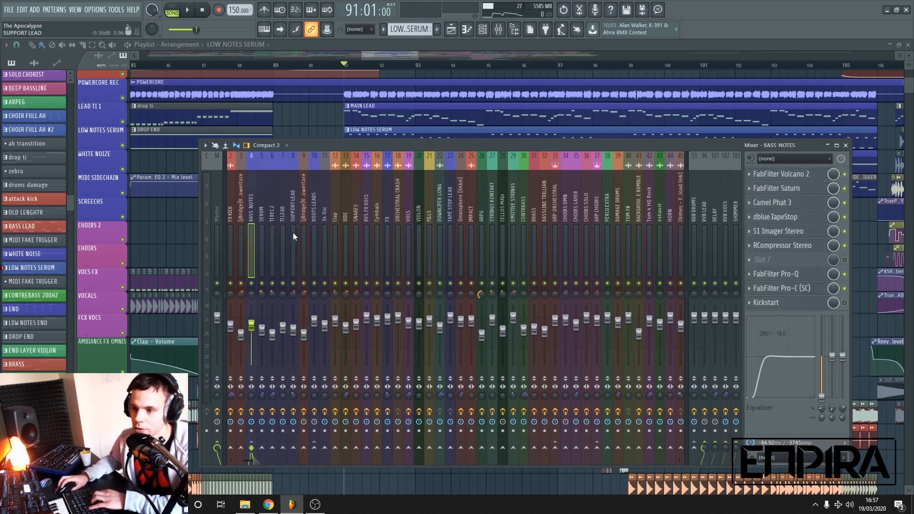
{"action": "left_click", "coordinate": [313, 230]}
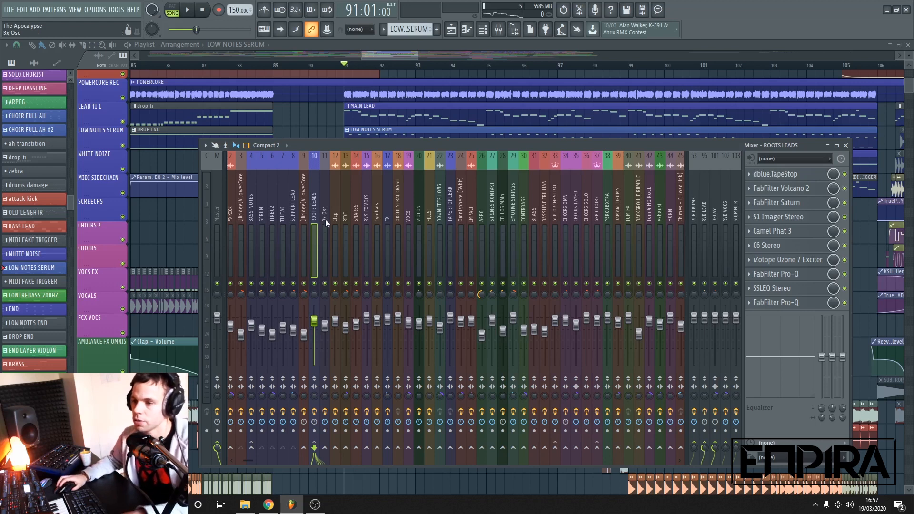
{"action": "left_click", "coordinate": [307, 224]}
{"action": "left_click", "coordinate": [316, 224]}
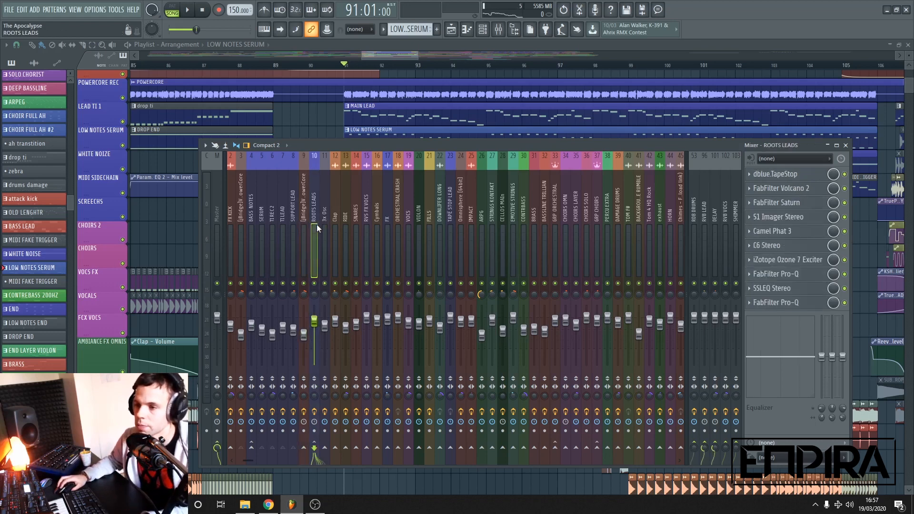
{"action": "left_click_drag", "start_coordinate": [484, 147], "coordinate": [482, 134]}
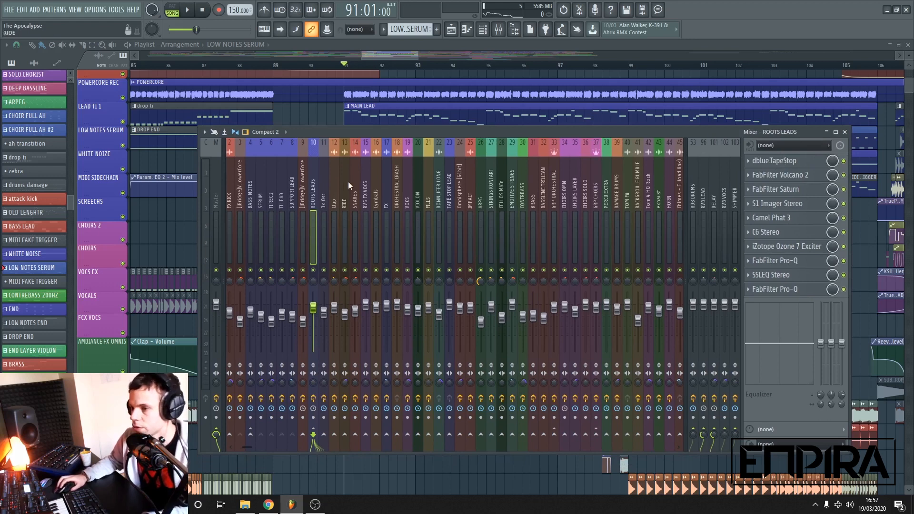
{"action": "left_click_drag", "start_coordinate": [707, 130], "coordinate": [705, 152]}
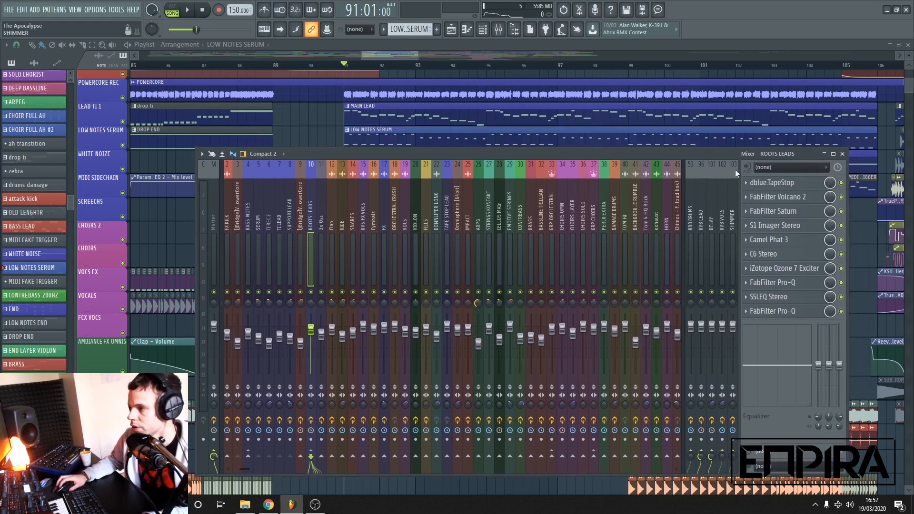
Go through the first six ROOTS LEADS effects in order, from dblue.TapeStop to C6 Stereo.
{"action": "left_click", "coordinate": [784, 184]}
{"action": "left_click", "coordinate": [800, 198]}
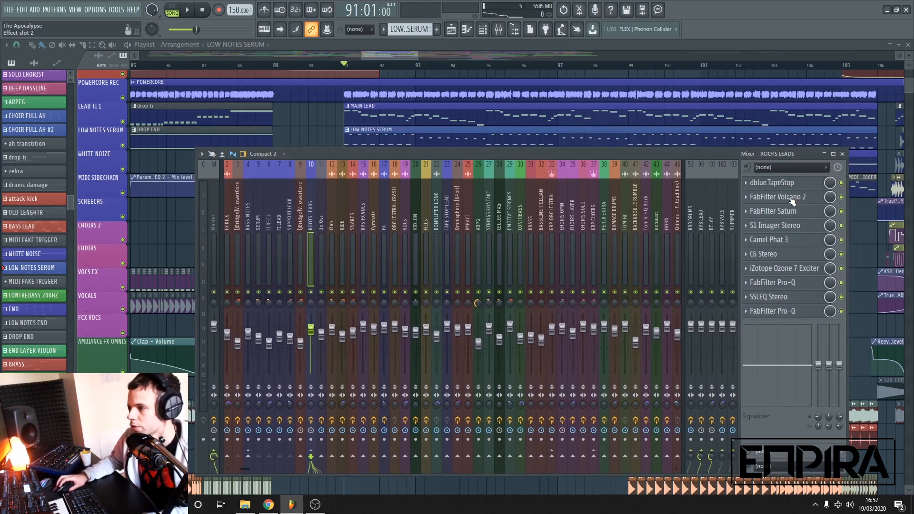
{"action": "left_click", "coordinate": [804, 212]}
{"action": "left_click", "coordinate": [803, 225]}
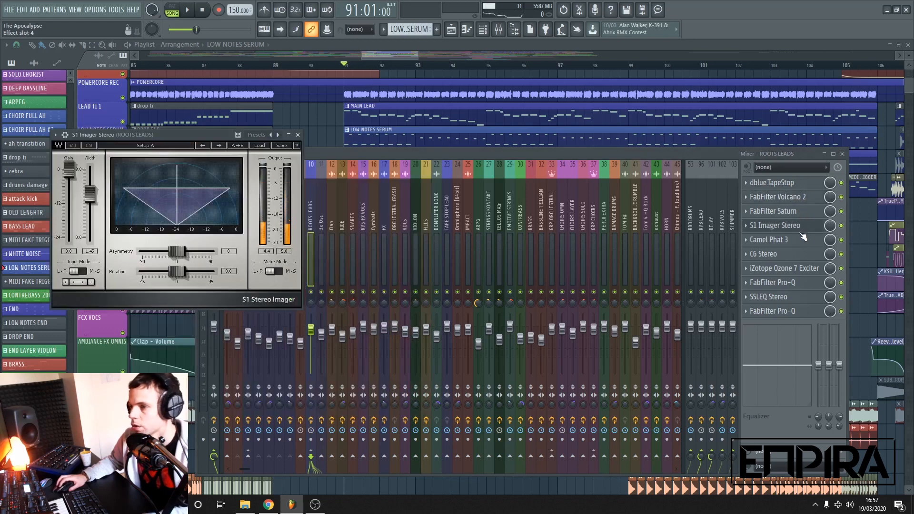
{"action": "left_click", "coordinate": [804, 238]}
{"action": "left_click", "coordinate": [800, 254]}
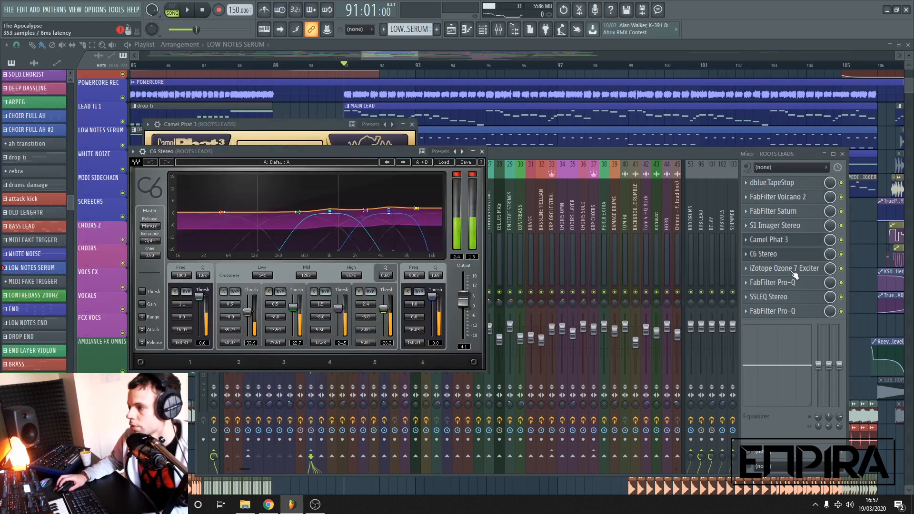
Inspect the ROOTS LEADS Ozone 7 Exciter, SSLEQ Stereo and both FabFilter Pro-Q effects, and close all plugin and mixer windows.
{"action": "left_click", "coordinate": [794, 270]}
{"action": "left_click", "coordinate": [791, 283]}
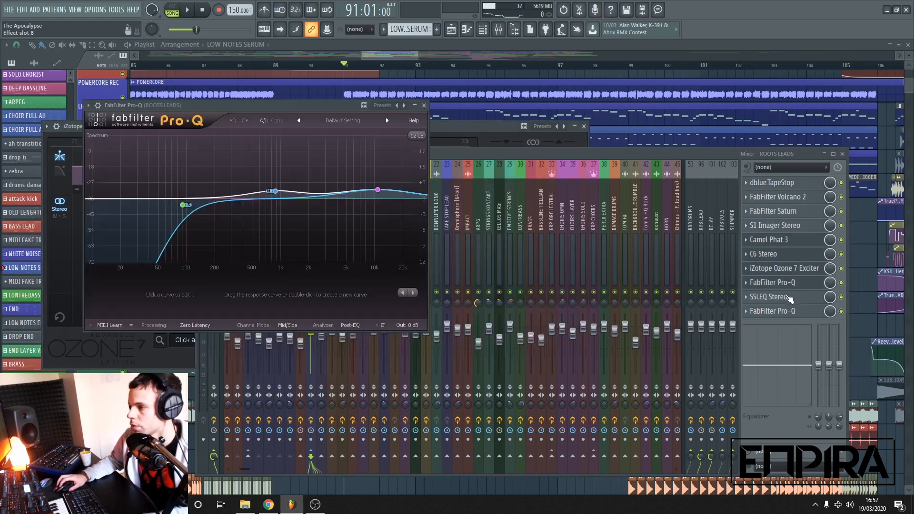
{"action": "left_click", "coordinate": [789, 297]}
{"action": "left_click", "coordinate": [784, 314]}
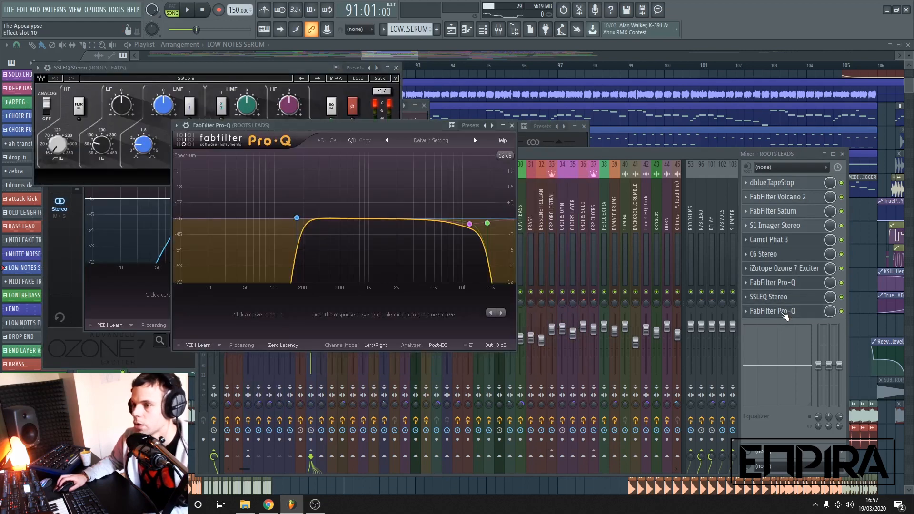
{"action": "key", "text": "Escape"}
{"action": "key", "text": "Escape"}
{"action": "key", "text": "Escape"}
{"action": "key", "text": "Escape"}
{"action": "key", "text": "Escape"}
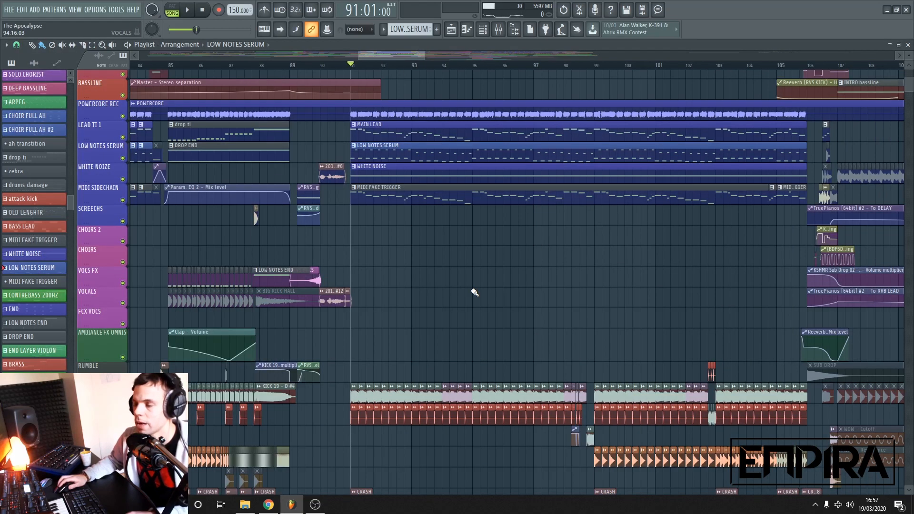
Show the mixer with the ROOTS LEADS effect chain once more and return to the arrangement.
{"action": "scroll", "coordinate": [474, 293], "scroll_direction": "down", "scroll_amount": 2}
{"action": "key", "text": "F9"}
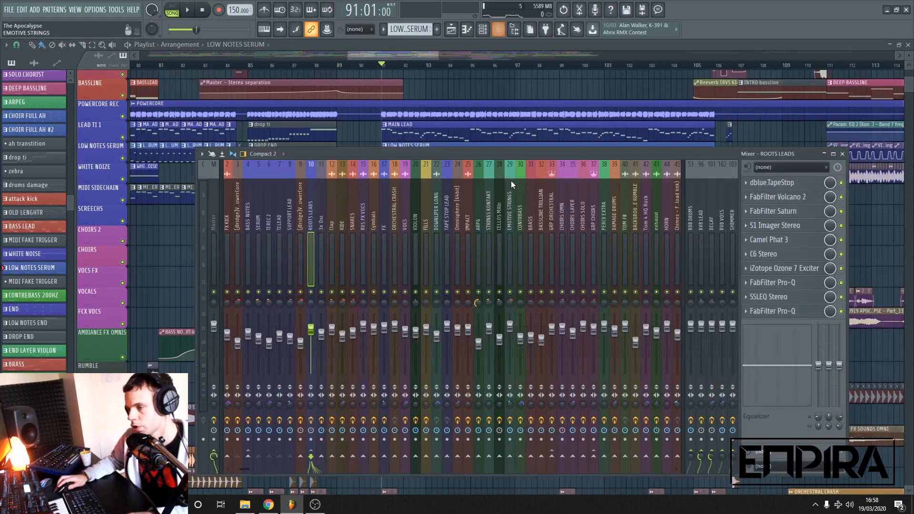
{"action": "key", "text": "F9"}
Examine the kick, attack kick, snare, crash, FX and lead tracks in the section from bar 91.
{"action": "scroll", "coordinate": [460, 320], "scroll_direction": "up", "scroll_amount": 2}
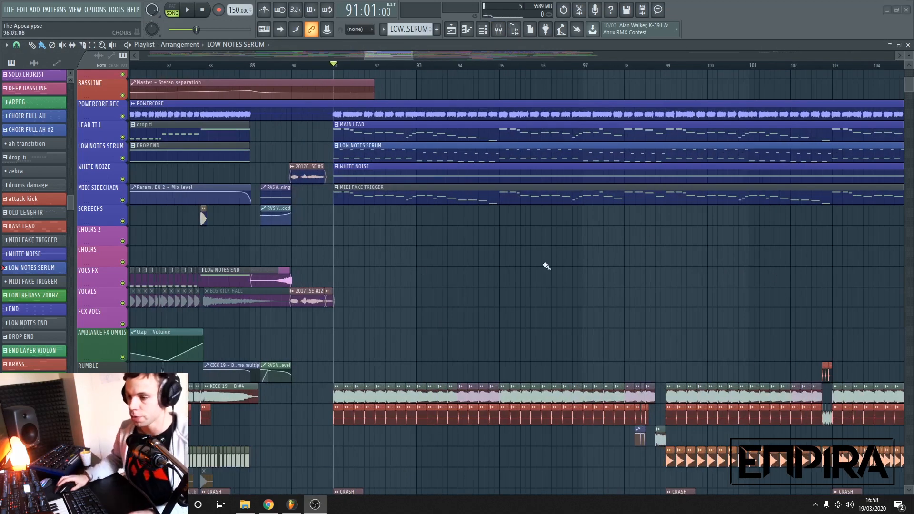
{"action": "scroll", "coordinate": [521, 280], "scroll_direction": "down", "scroll_amount": 4}
{"action": "scroll", "coordinate": [482, 301], "scroll_direction": "down", "scroll_amount": 2}
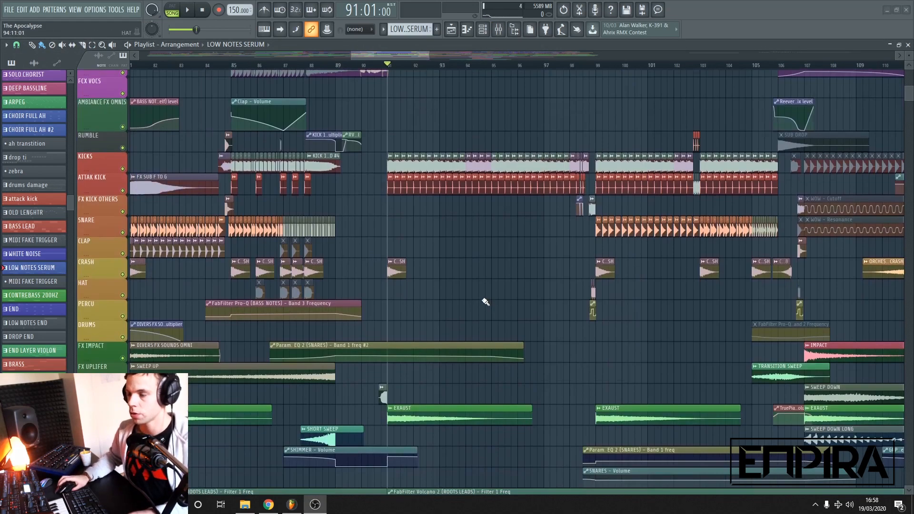
{"action": "scroll", "coordinate": [502, 336], "scroll_direction": "up", "scroll_amount": 2}
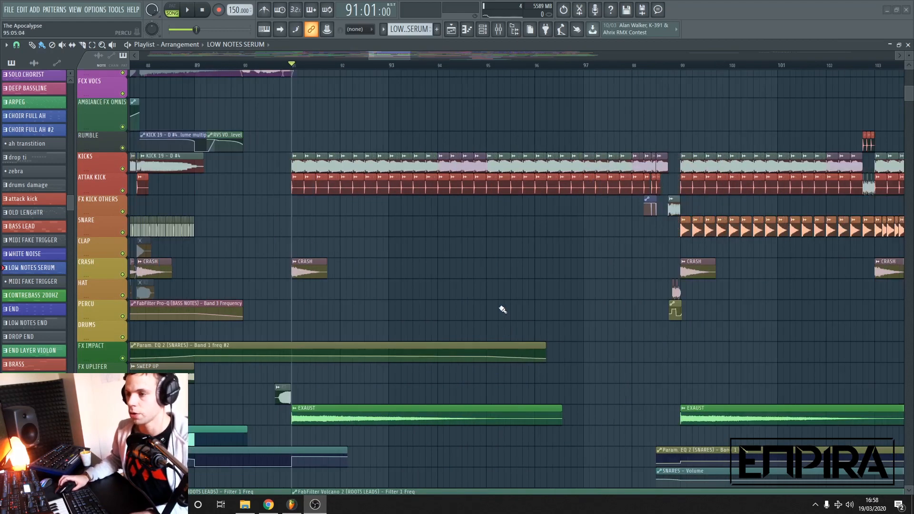
{"action": "scroll", "coordinate": [498, 308], "scroll_direction": "up", "scroll_amount": 5}
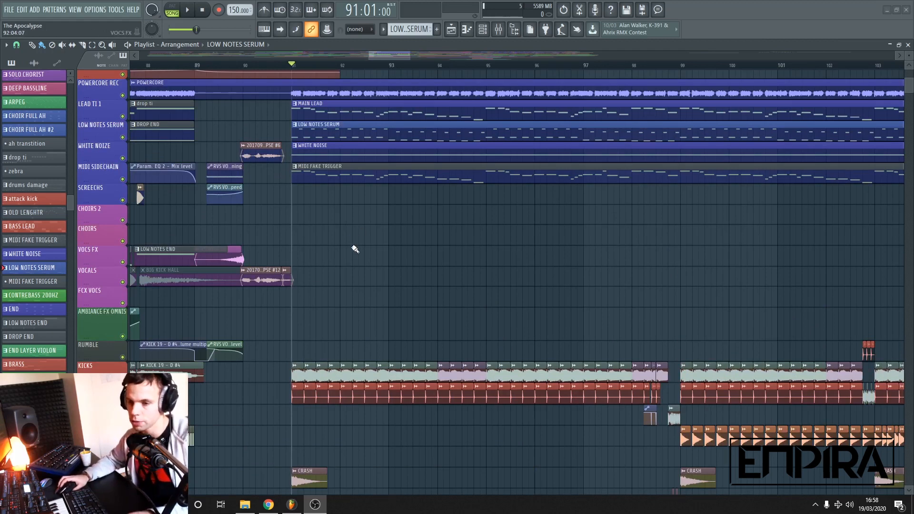
{"action": "scroll", "coordinate": [357, 284], "scroll_direction": "up", "scroll_amount": 3}
{"action": "scroll", "coordinate": [418, 200], "scroll_direction": "down", "scroll_amount": 5}
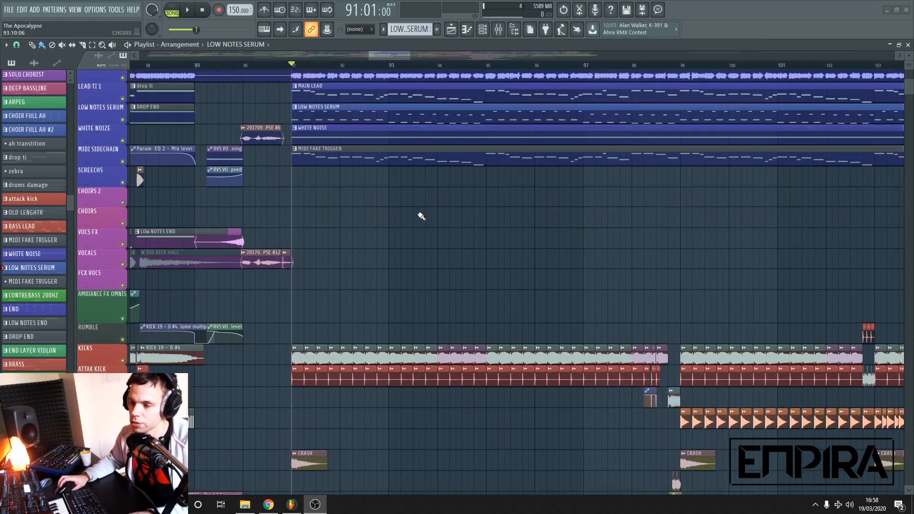
{"action": "scroll", "coordinate": [450, 185], "scroll_direction": "up", "scroll_amount": 3}
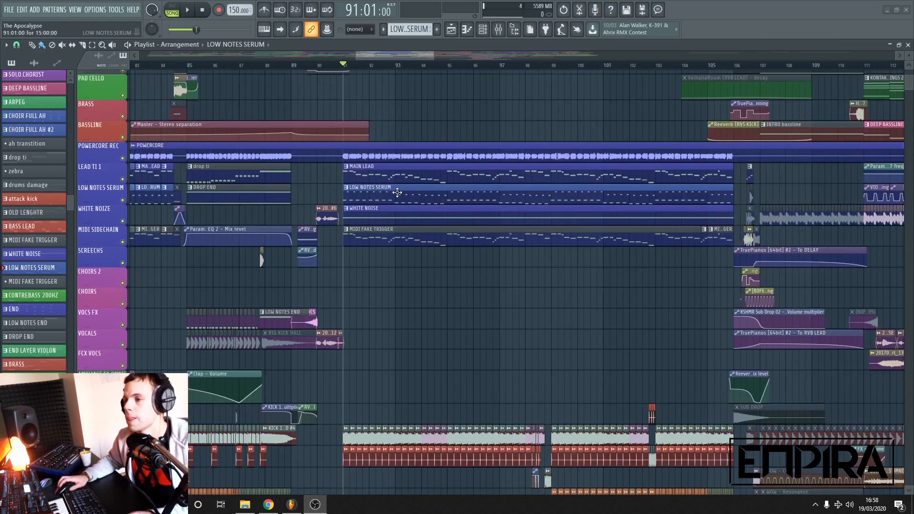
Revisit the ROOTS LEADS channel in the mixer and close the mixer again.
{"action": "key", "text": "F9"}
{"action": "left_click", "coordinate": [310, 243]}
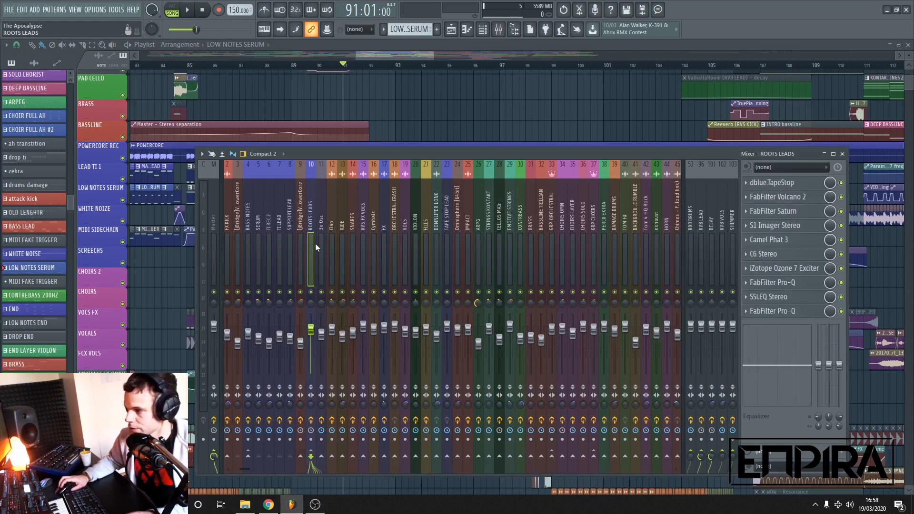
{"action": "key", "text": "F9"}
Look through the arrangement from the bar 91 section to the final drop and play it from bar 135.
{"action": "scroll", "coordinate": [434, 306], "scroll_direction": "up", "scroll_amount": 1}
{"action": "scroll", "coordinate": [457, 181], "scroll_direction": "down", "scroll_amount": 3}
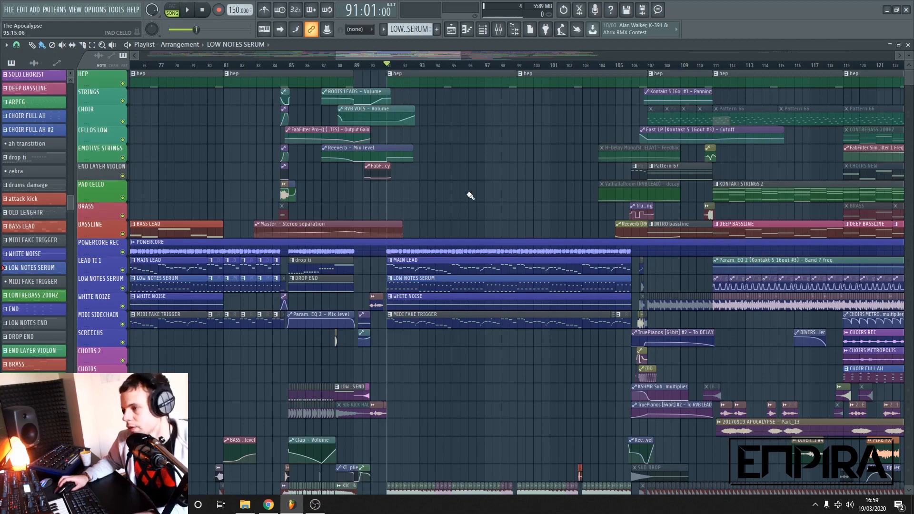
{"action": "scroll", "coordinate": [581, 219], "scroll_direction": "down", "scroll_amount": 4}
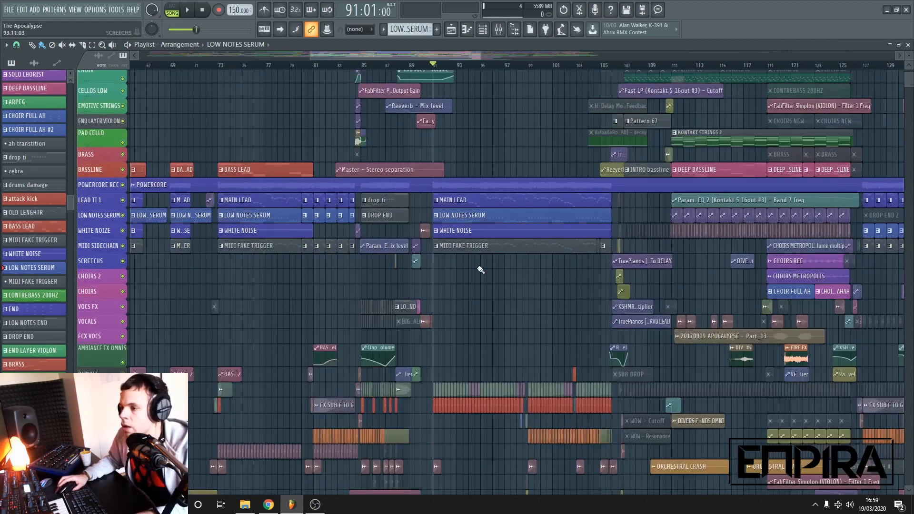
{"action": "scroll", "coordinate": [491, 233], "scroll_direction": "up", "scroll_amount": 4}
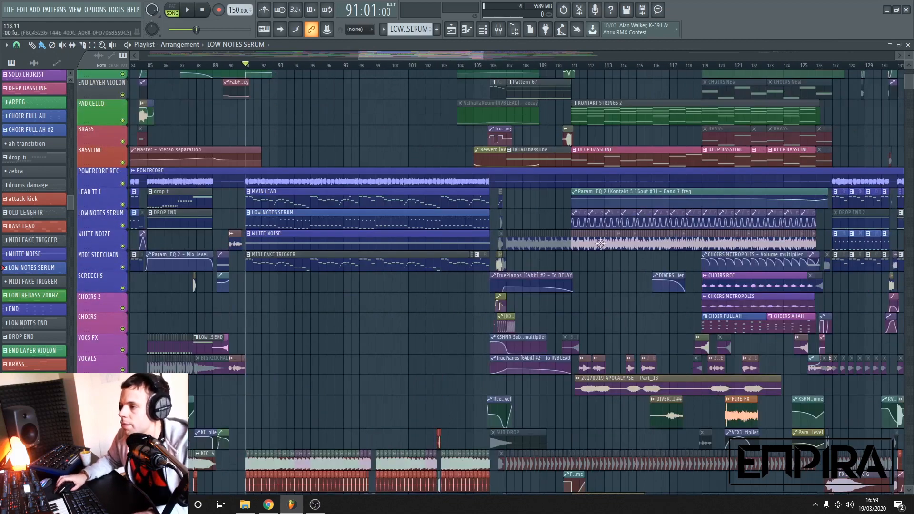
{"action": "scroll", "coordinate": [614, 218], "scroll_direction": "up", "scroll_amount": 5}
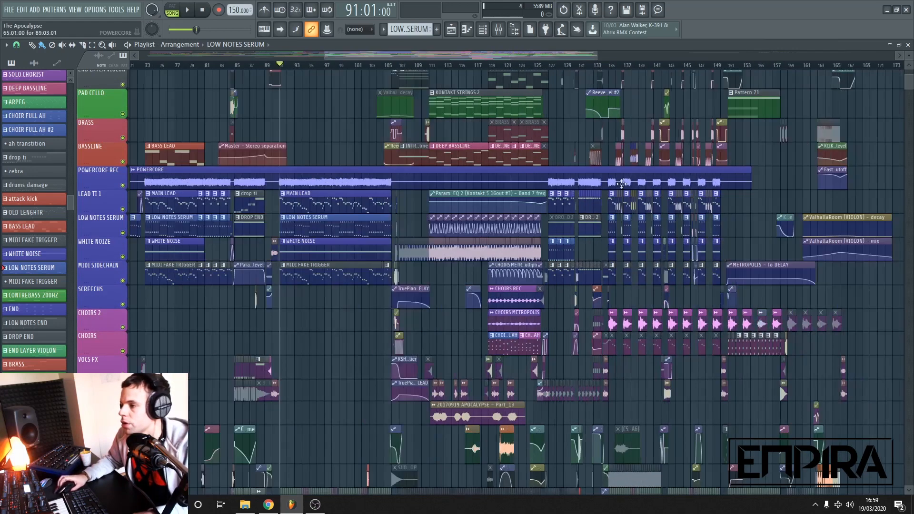
{"action": "scroll", "coordinate": [544, 143], "scroll_direction": "down", "scroll_amount": 4}
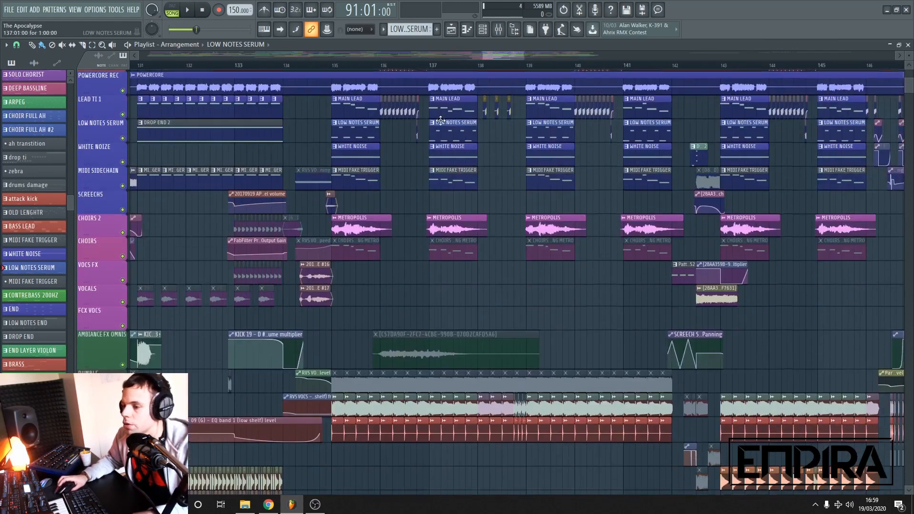
{"action": "left_click", "coordinate": [336, 67]}
{"action": "key", "text": "space"}
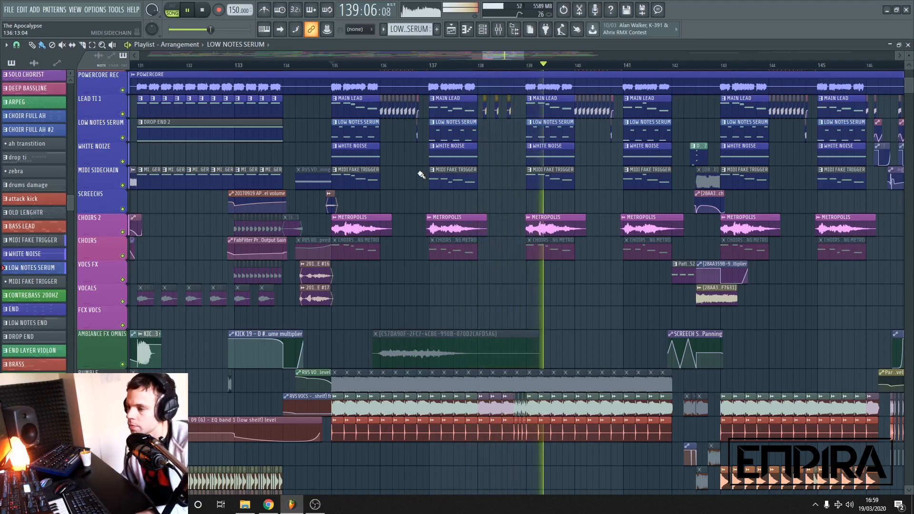
Stop playback and place the playhead at bar 136, where the chopped clips start on the LEAD TI 1 track.
{"action": "key", "text": "space"}
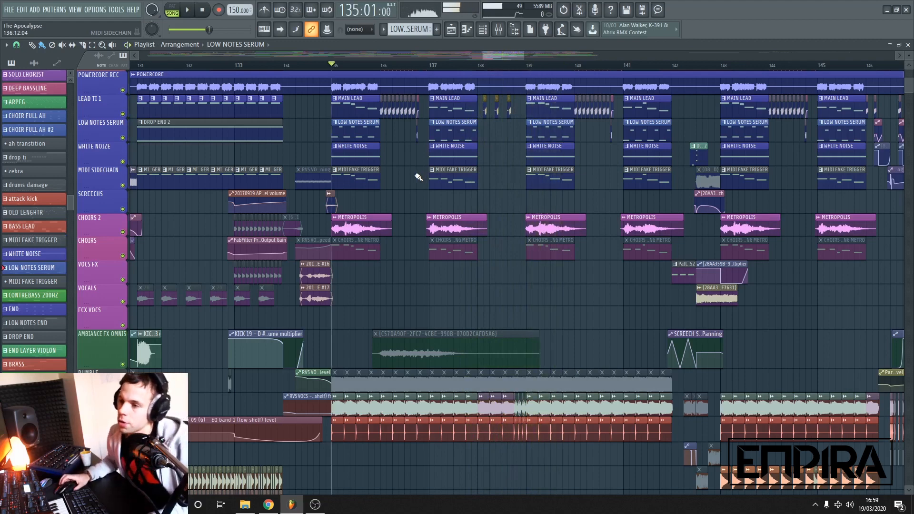
{"action": "scroll", "coordinate": [417, 177], "scroll_direction": "up", "scroll_amount": 5}
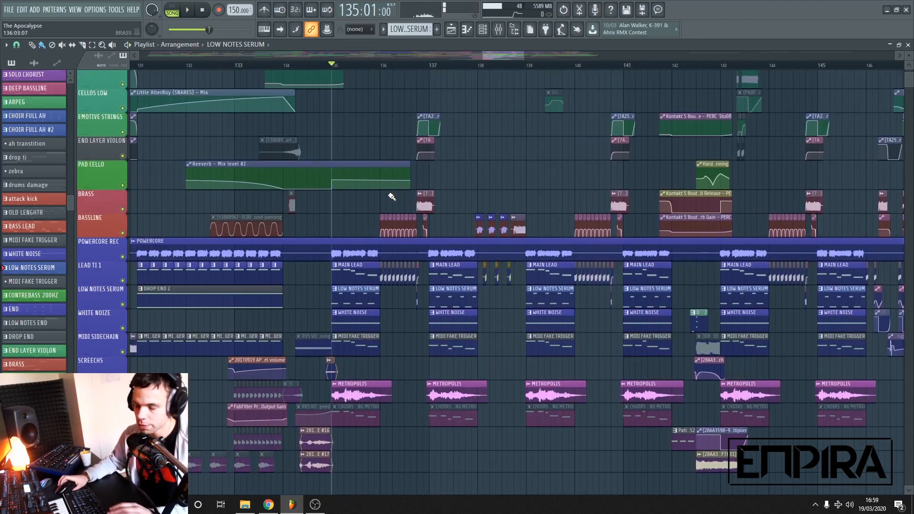
{"action": "scroll", "coordinate": [381, 205], "scroll_direction": "up", "scroll_amount": 3, "text": "ctrl"}
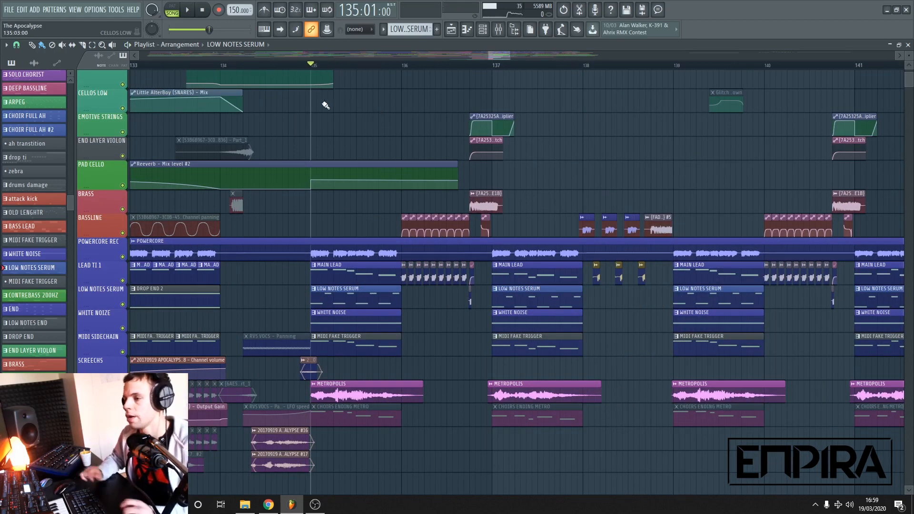
{"action": "left_click", "coordinate": [406, 68]}
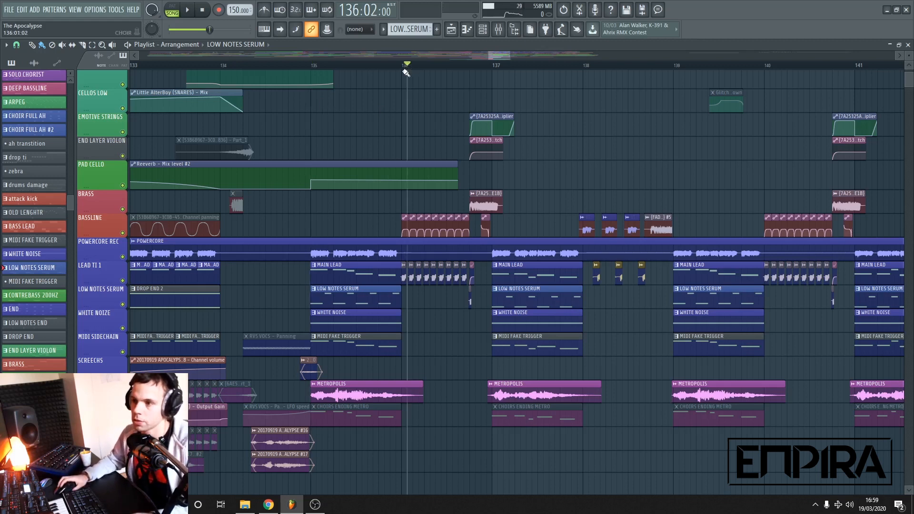
{"action": "left_click", "coordinate": [402, 65]}
{"action": "scroll", "coordinate": [437, 148], "scroll_direction": "up", "scroll_amount": 2, "text": "ctrl"}
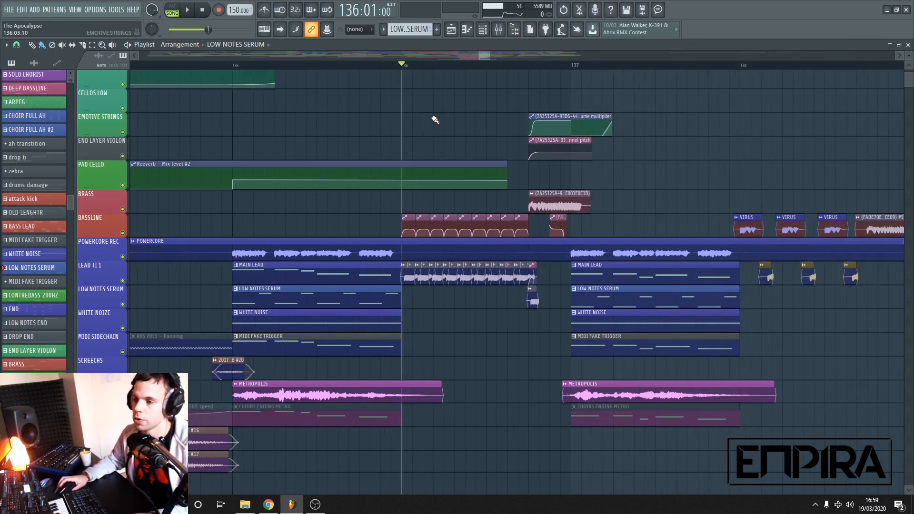
Play the fill from bar 136 with the mixer shown and inspect the VIRUS TI channel's effect chain.
{"action": "key", "text": "F9"}
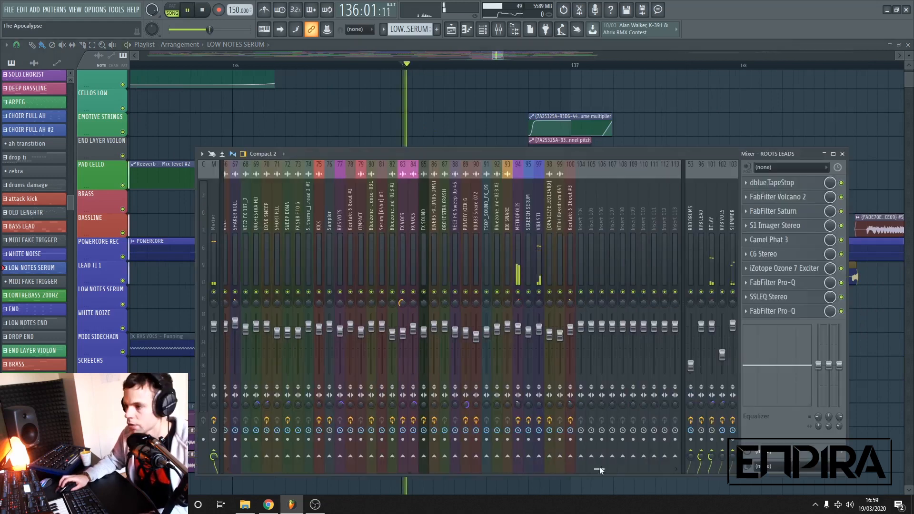
{"action": "key", "text": "space"}
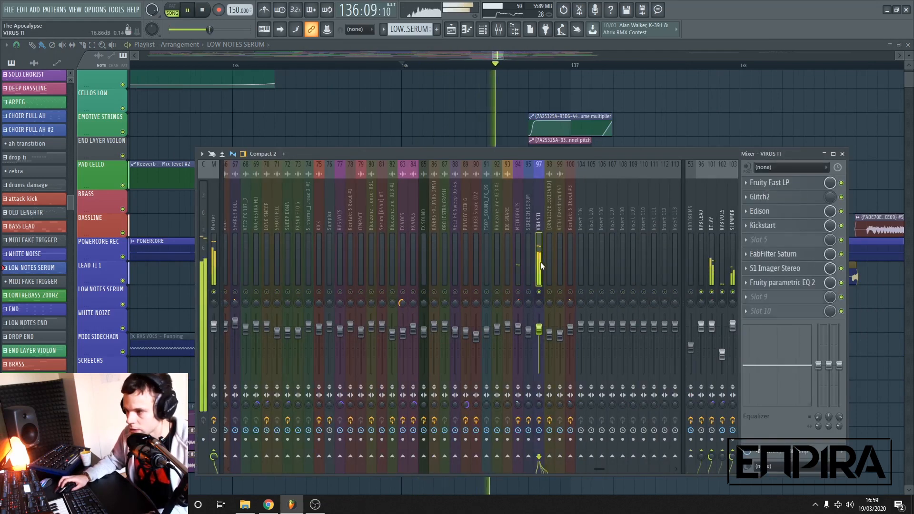
{"action": "key", "text": "F9"}
{"action": "key", "text": "space"}
Examine the chopped lead clips and their pitch automation in bar 136, playing the fill towards bar 137.
{"action": "scroll", "coordinate": [473, 255], "scroll_direction": "up", "scroll_amount": 2, "text": "ctrl"}
{"action": "scroll", "coordinate": [343, 249], "scroll_direction": "up", "scroll_amount": 2, "text": "ctrl"}
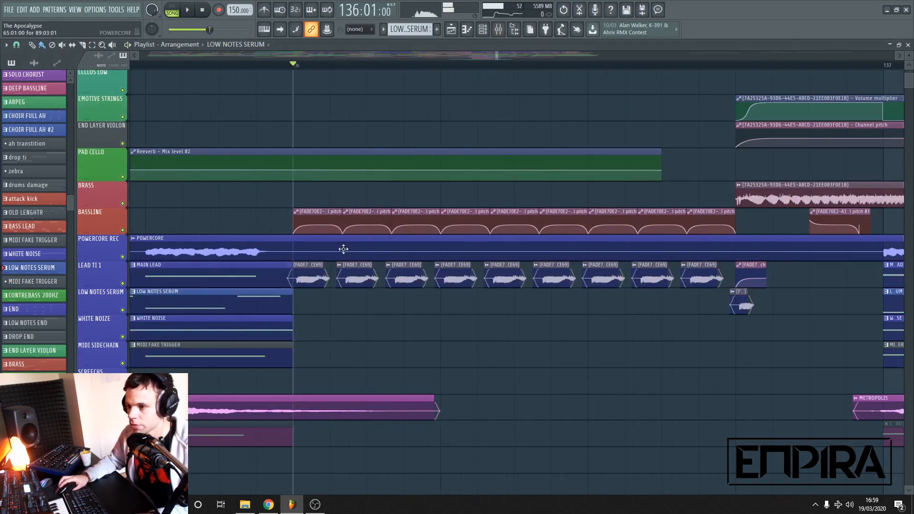
{"action": "scroll", "coordinate": [337, 226], "scroll_direction": "up", "scroll_amount": 1}
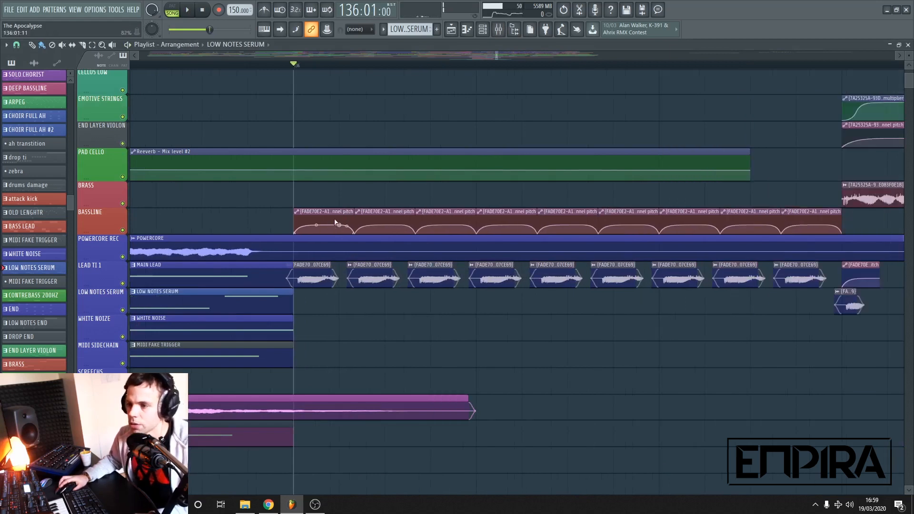
{"action": "scroll", "coordinate": [328, 236], "scroll_direction": "down", "scroll_amount": 2}
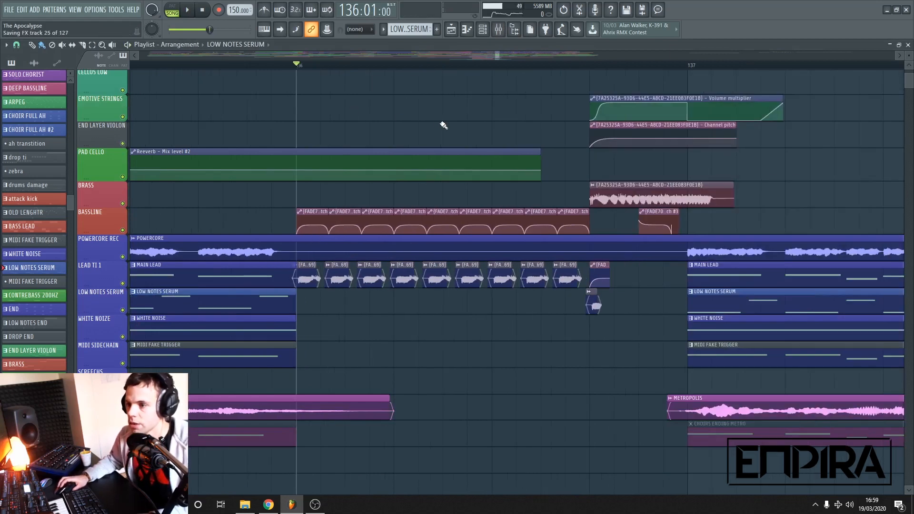
{"action": "key", "text": "space"}
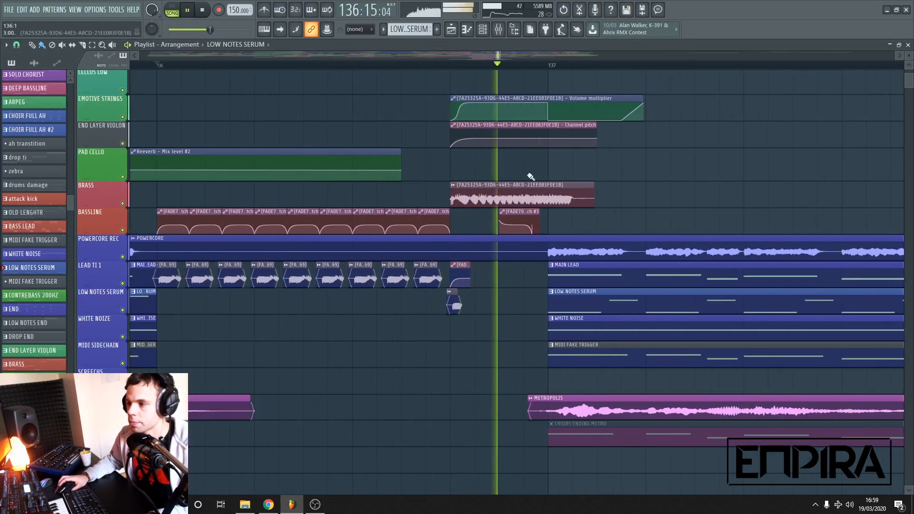
{"action": "scroll", "coordinate": [499, 134], "scroll_direction": "down", "scroll_amount": 3}
{"action": "key", "text": "space"}
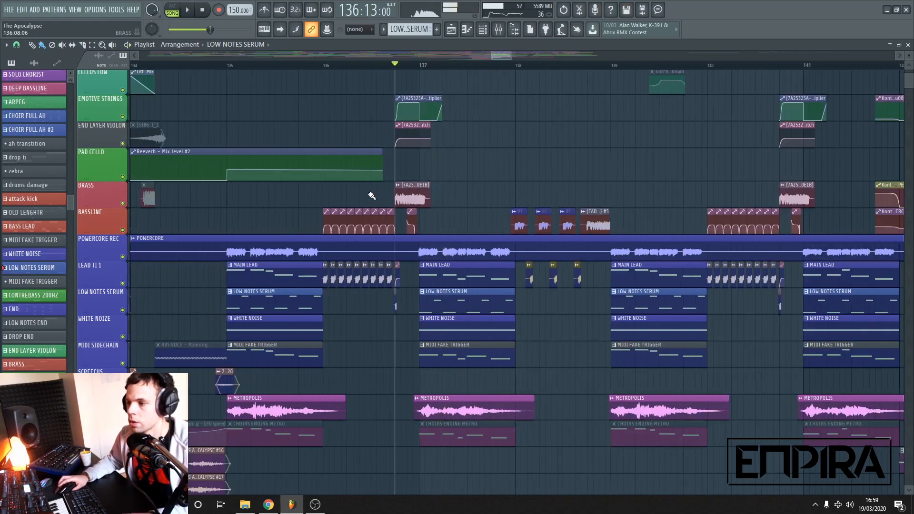
Revisit the VIRUS TI channel's S1 Imager Stereo and Fruity parametric EQ 2 slots in the mixer and return to the arrangement.
{"action": "key", "text": "F9"}
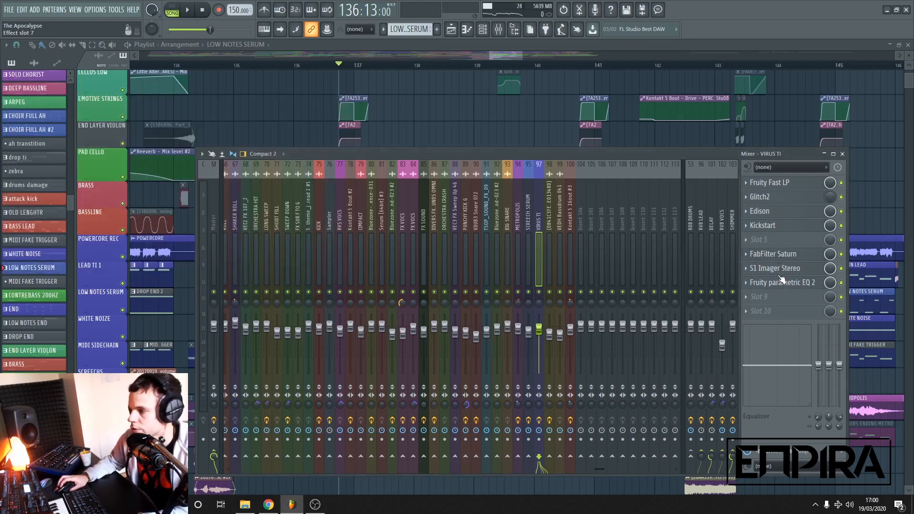
{"action": "left_click", "coordinate": [780, 273]}
{"action": "left_click", "coordinate": [780, 273]}
{"action": "left_click", "coordinate": [781, 282]}
{"action": "left_click", "coordinate": [780, 280]}
{"action": "key", "text": "F9"}
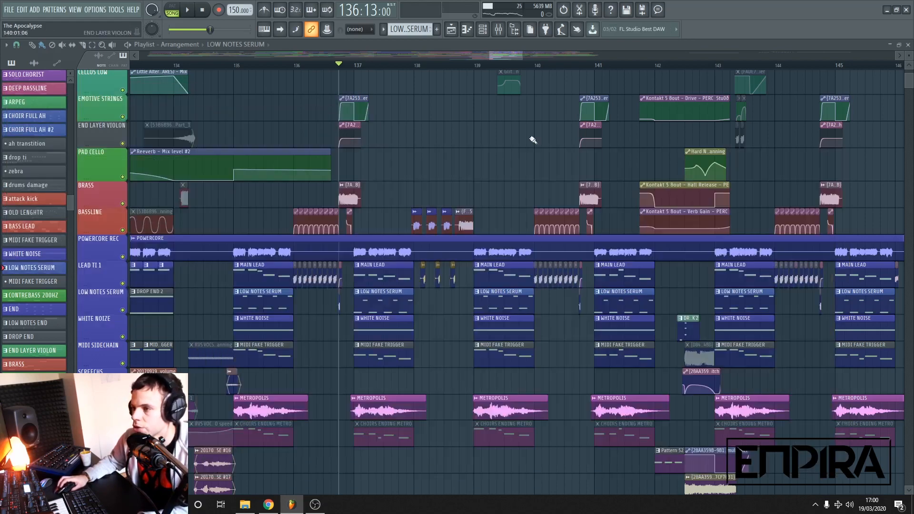
Play the arrangement from bar 141 to hear the transition into the break at bar 142.
{"action": "scroll", "coordinate": [533, 139], "scroll_direction": "down", "scroll_amount": 3}
{"action": "left_click", "coordinate": [561, 65]}
{"action": "key", "text": "space"}
{"action": "scroll", "coordinate": [675, 134], "scroll_direction": "up", "scroll_amount": 3}
{"action": "scroll", "coordinate": [633, 191], "scroll_direction": "down", "scroll_amount": 4}
{"action": "scroll", "coordinate": [547, 210], "scroll_direction": "up", "scroll_amount": 6}
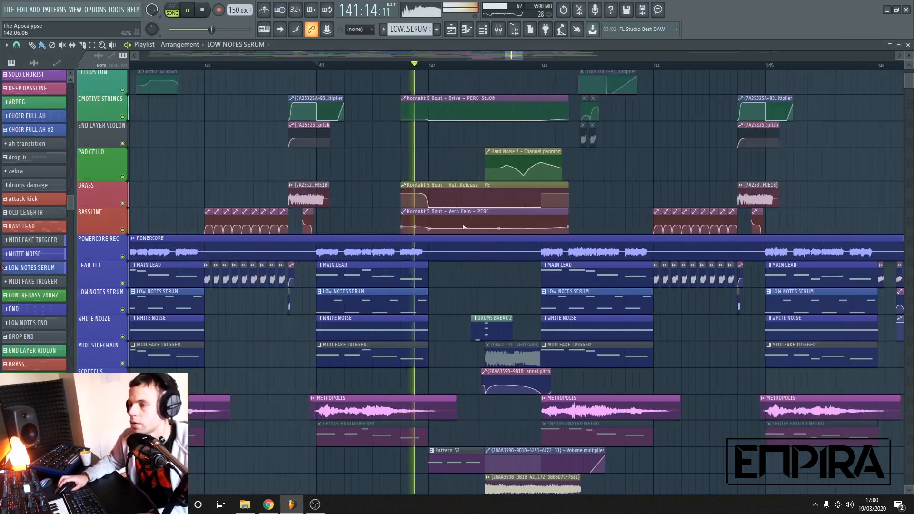
{"action": "key", "text": "space"}
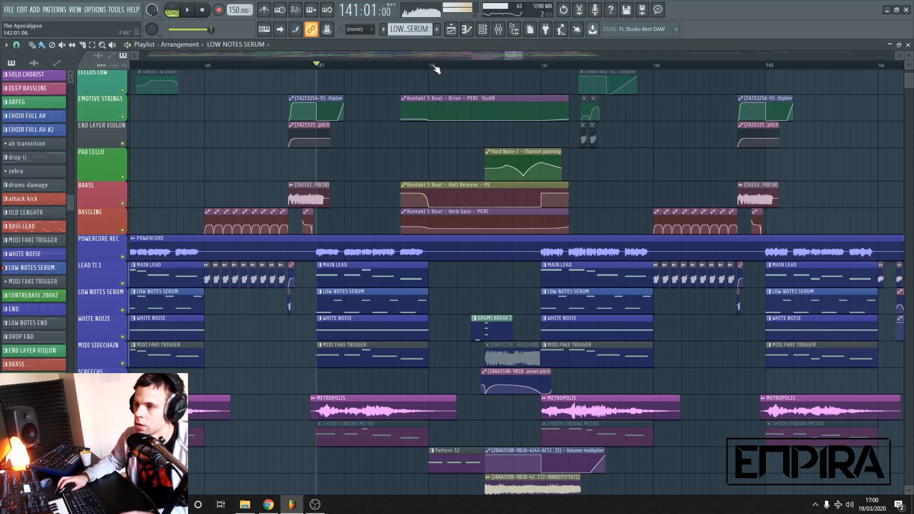
Examine the Serum notes of Pattern 52 from the bar 142 break, play the pattern on its own and return to the arrangement.
{"action": "left_click", "coordinate": [434, 67]}
{"action": "scroll", "coordinate": [457, 196], "scroll_direction": "down", "scroll_amount": 3}
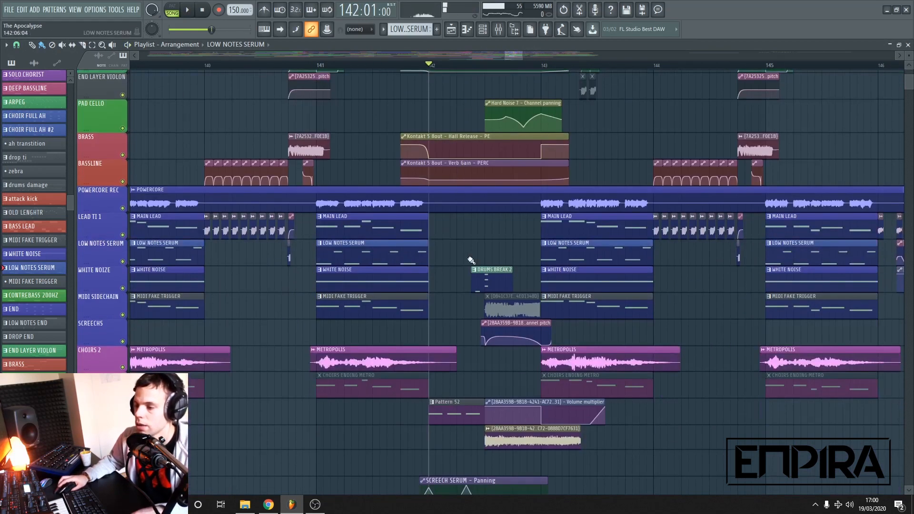
{"action": "scroll", "coordinate": [471, 263], "scroll_direction": "down", "scroll_amount": 5}
{"action": "scroll", "coordinate": [455, 278], "scroll_direction": "up", "scroll_amount": 2}
{"action": "double_click", "coordinate": [454, 278]}
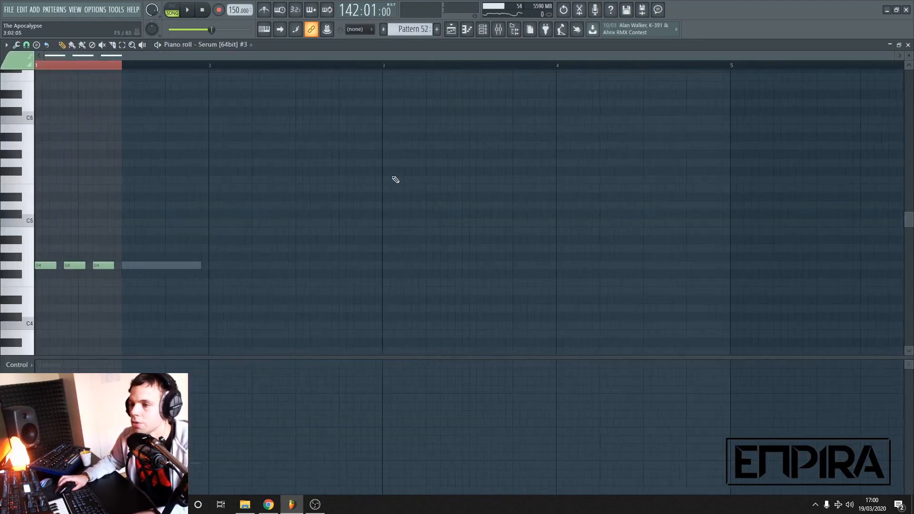
{"action": "left_click", "coordinate": [177, 8]}
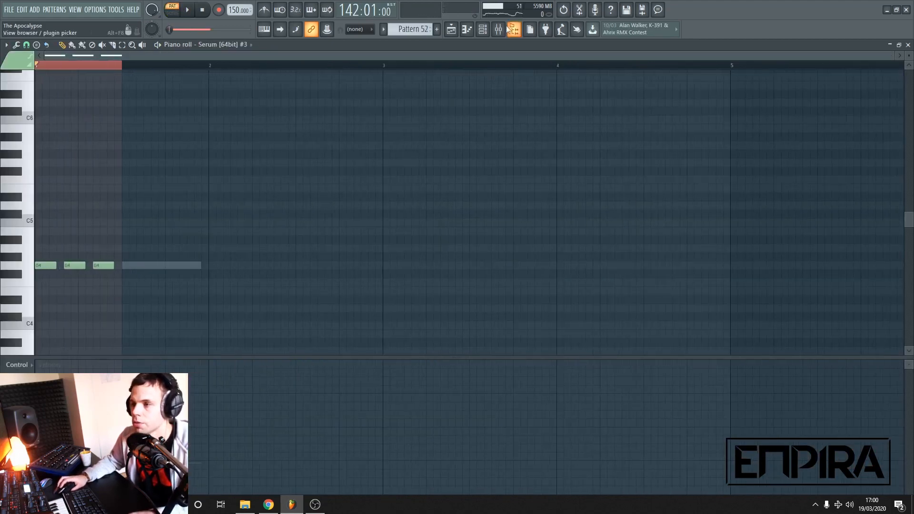
{"action": "left_click", "coordinate": [482, 29]}
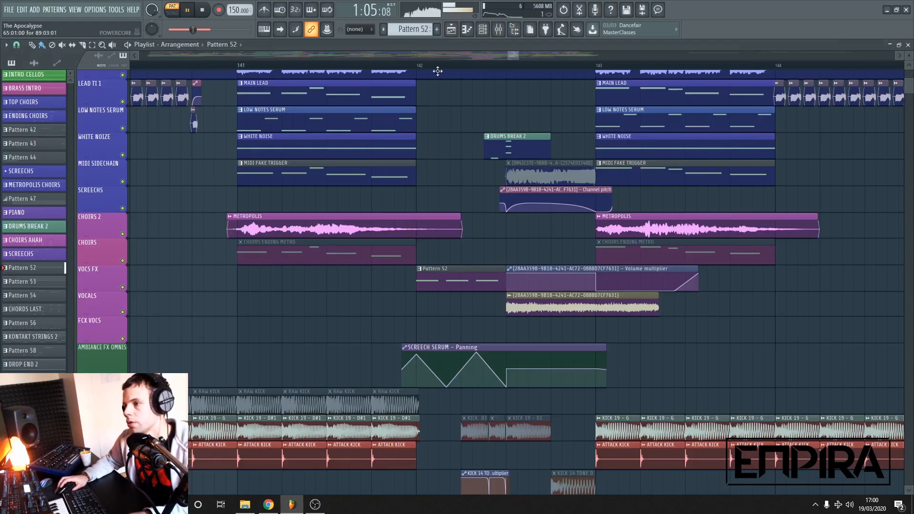
Play the bar 142 break in song mode and examine the Pattern 52, DRUMS BREAK 2 and screech clips.
{"action": "scroll", "coordinate": [565, 179], "scroll_direction": "down", "scroll_amount": 3}
{"action": "left_click", "coordinate": [488, 69]}
{"action": "key", "text": "space"}
{"action": "scroll", "coordinate": [565, 122], "scroll_direction": "up", "scroll_amount": 1}
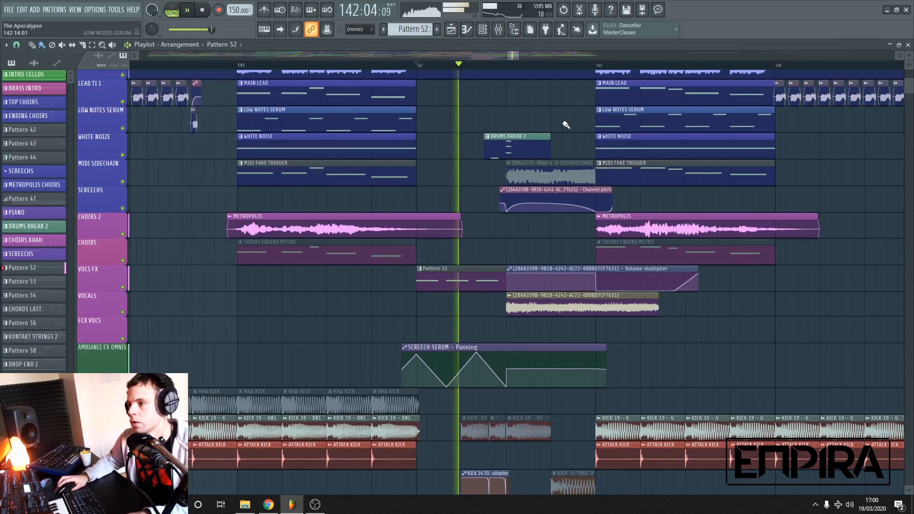
{"action": "scroll", "coordinate": [557, 229], "scroll_direction": "up", "scroll_amount": 1}
{"action": "key", "text": "space"}
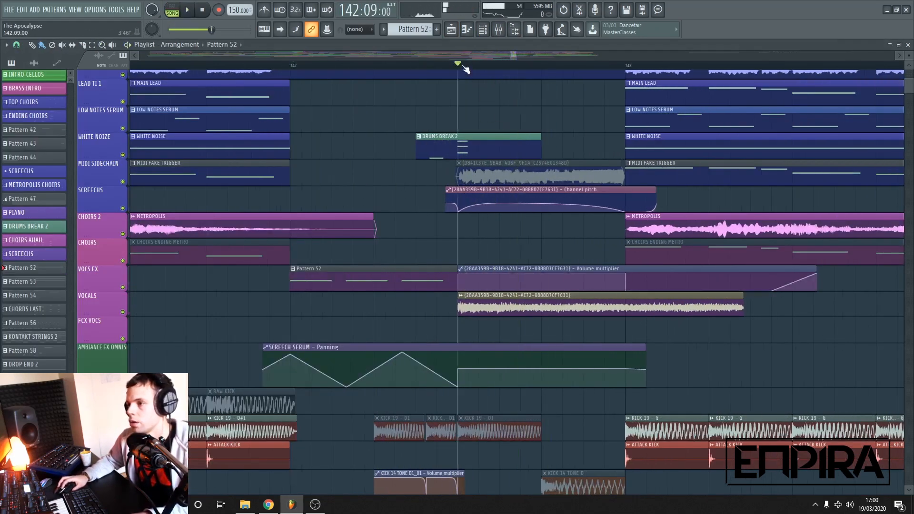
Replay the break from bar 142 and look through its vocal FX, panning automation, kick, snare and crash tracks.
{"action": "scroll", "coordinate": [460, 67], "scroll_direction": "down", "scroll_amount": 2}
{"action": "scroll", "coordinate": [433, 131], "scroll_direction": "up", "scroll_amount": 1}
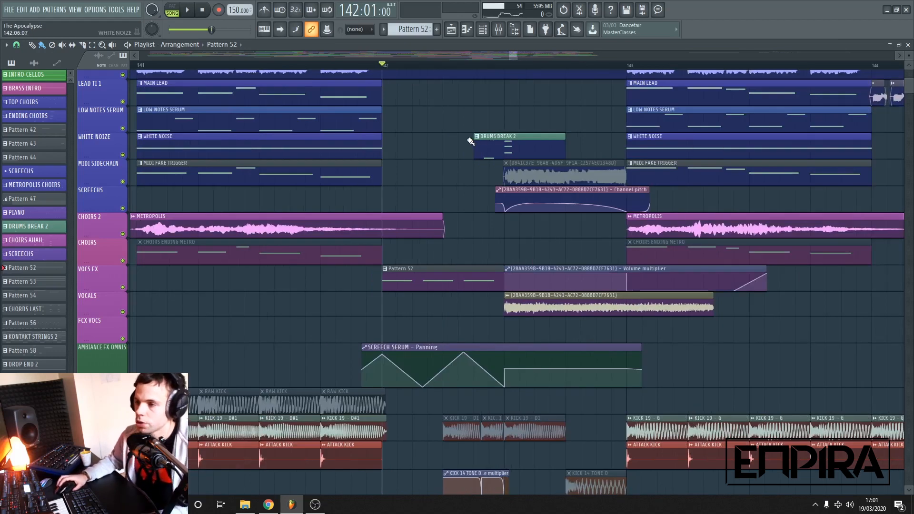
{"action": "key", "text": "space"}
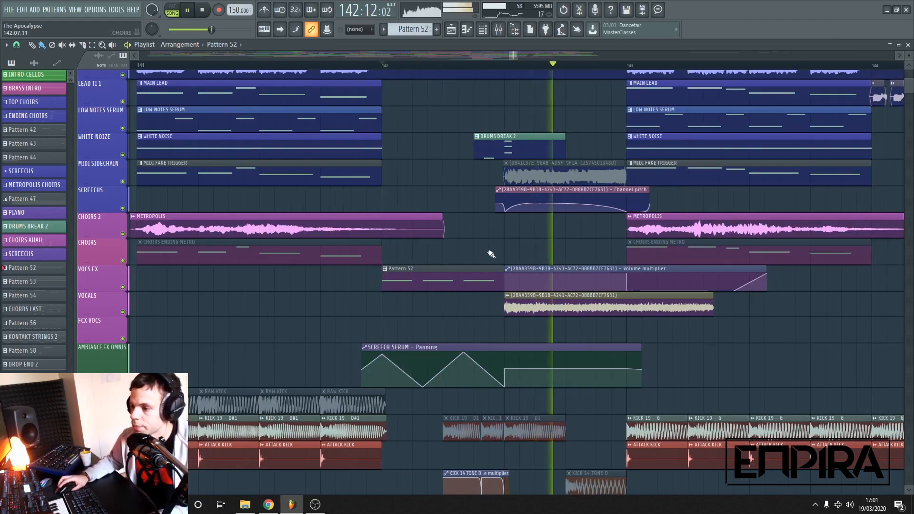
{"action": "scroll", "coordinate": [488, 254], "scroll_direction": "down", "scroll_amount": 5}
{"action": "key", "text": "space"}
{"action": "scroll", "coordinate": [487, 252], "scroll_direction": "up", "scroll_amount": 6}
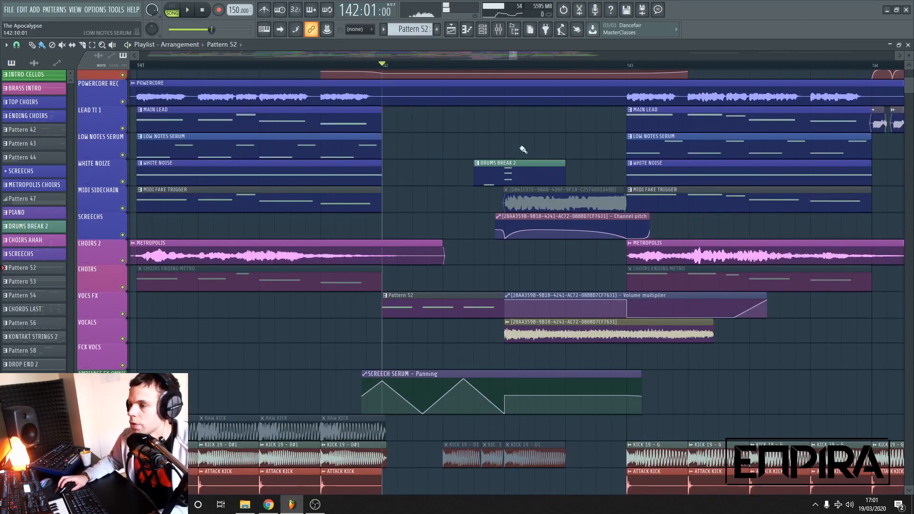
{"action": "scroll", "coordinate": [521, 293], "scroll_direction": "down", "scroll_amount": 12}
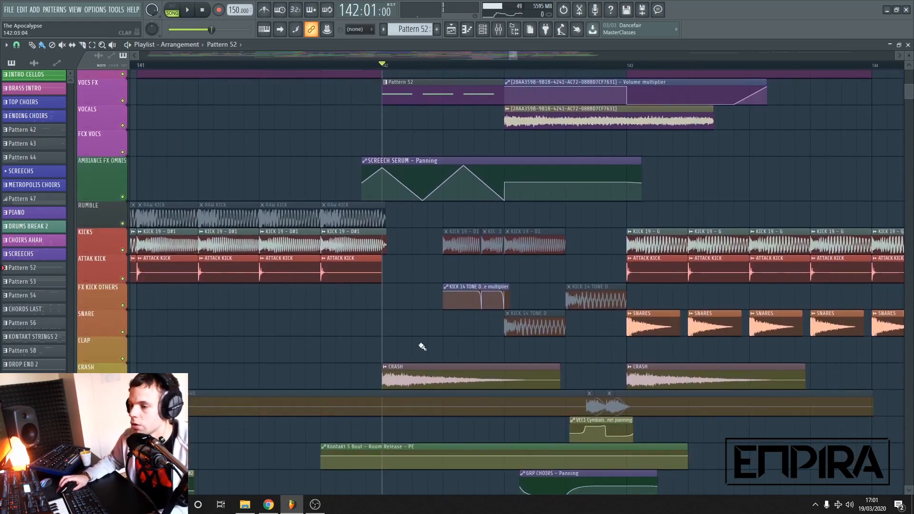